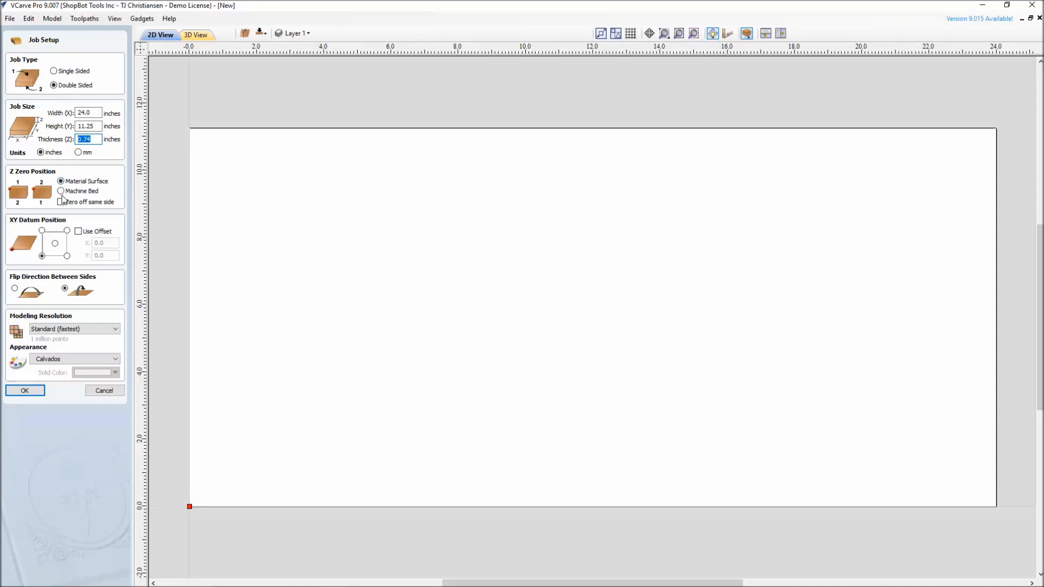
Step: Set the job up as single sided with the Z zero position at the machine bed
{"action": "left_click", "coordinate": [61, 191]}
{"action": "left_click", "coordinate": [54, 71]}
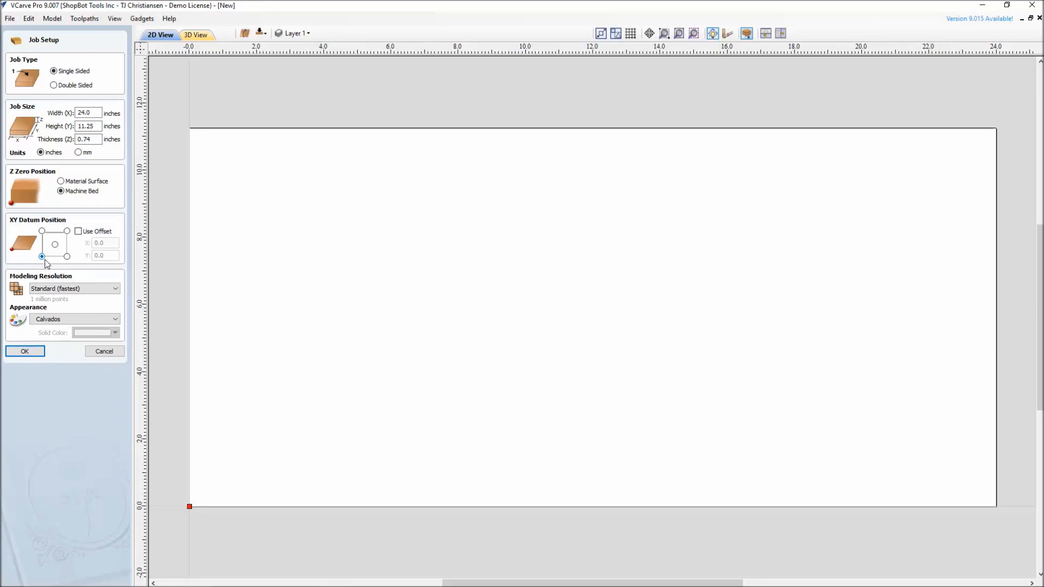
{"action": "left_click", "coordinate": [25, 351]}
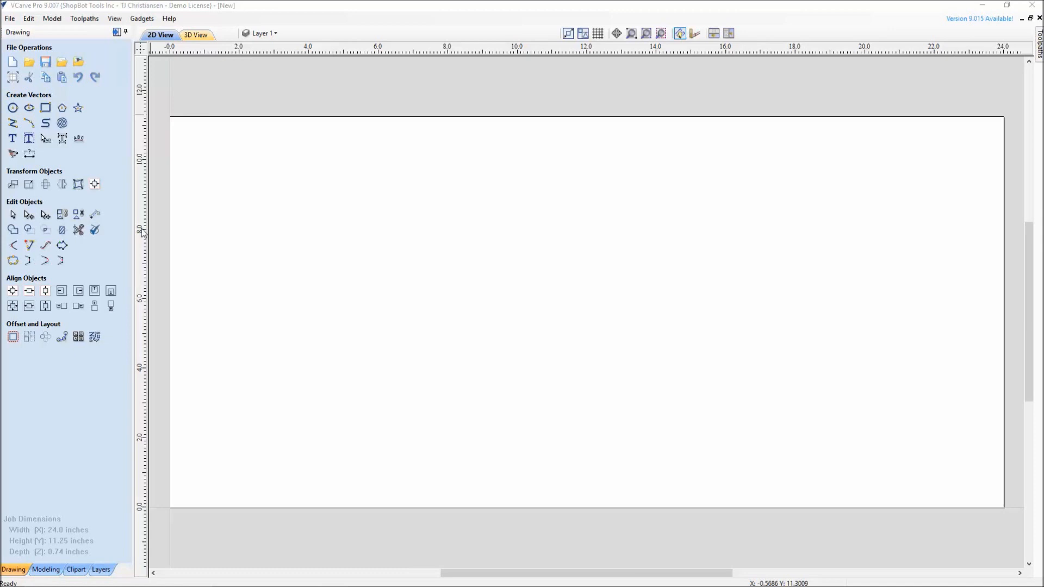
Step: Draw a rectangle in the left part of the material and size it to 6 inches wide by 9 inches high
{"action": "left_click", "coordinate": [45, 108]}
{"action": "left_click_drag", "start_coordinate": [213, 144], "coordinate": [415, 488]}
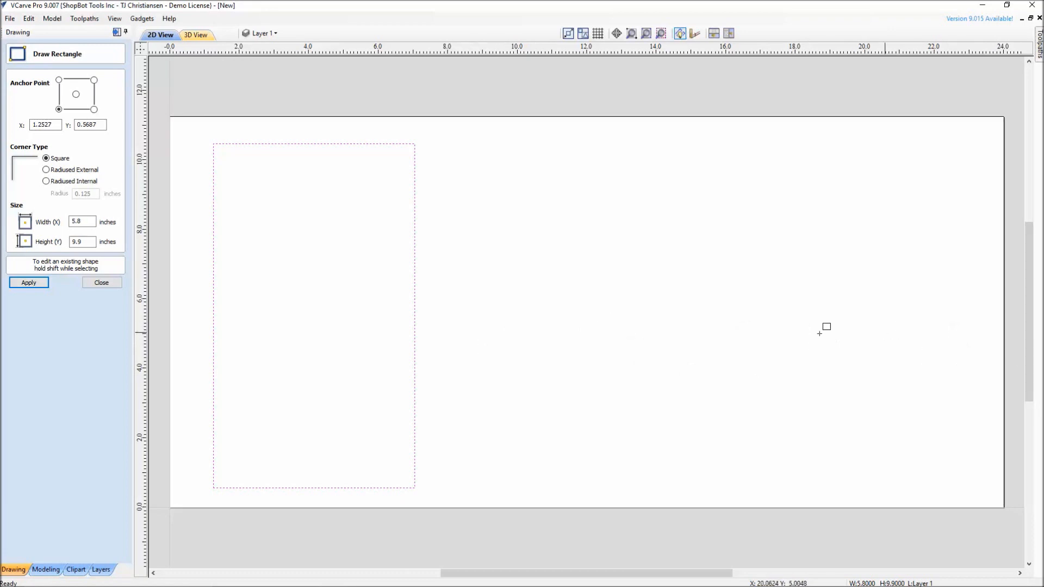
{"action": "left_click", "coordinate": [82, 221]}
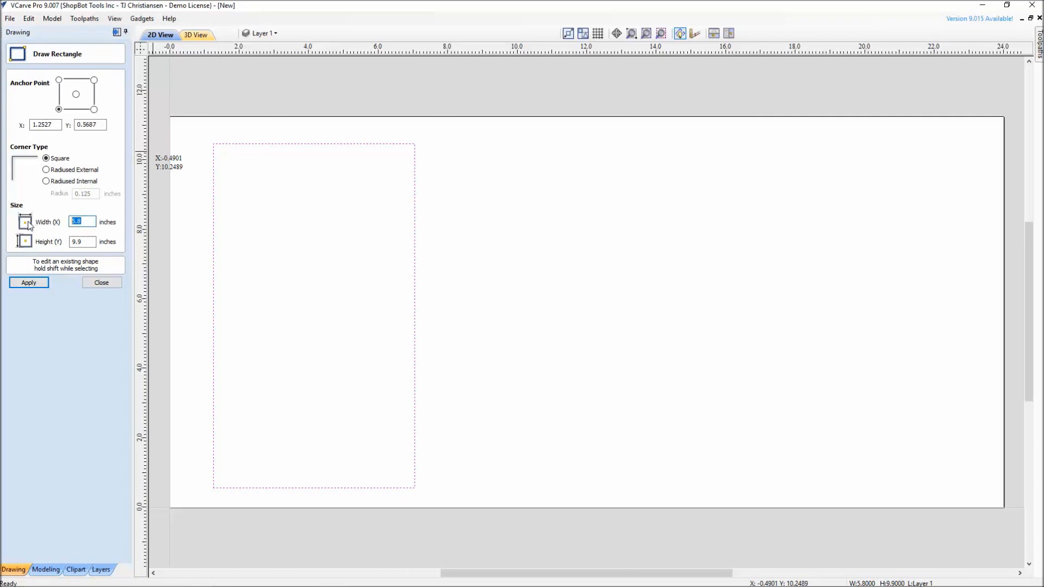
{"action": "key", "text": "Tab"}
{"action": "type", "text": "9"}
{"action": "left_click", "coordinate": [28, 284]}
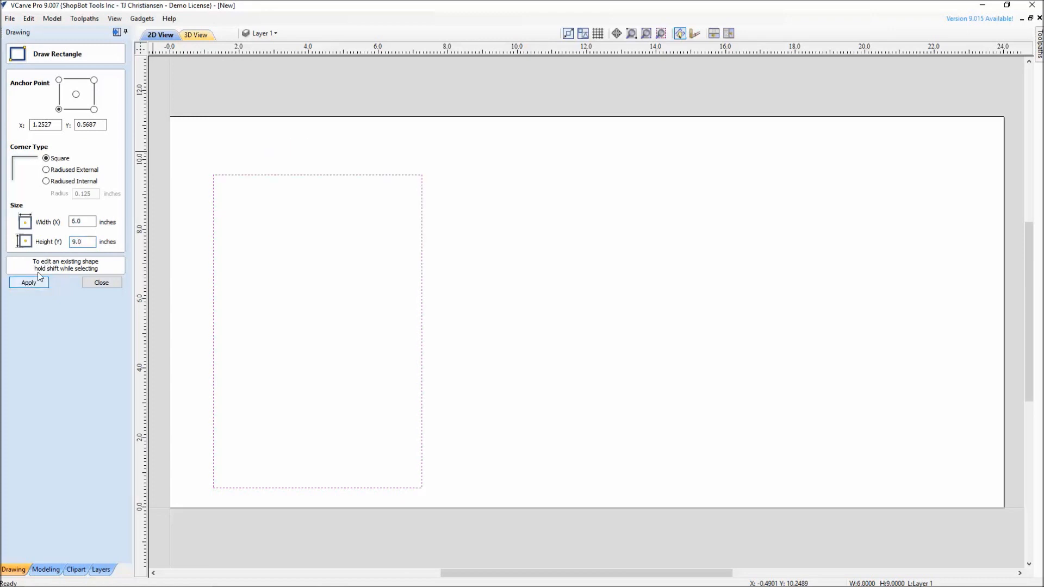
Step: Give the 6 by 9 inch rectangle external radiused corners with a 0.25 inch radius
{"action": "left_click", "coordinate": [46, 181]}
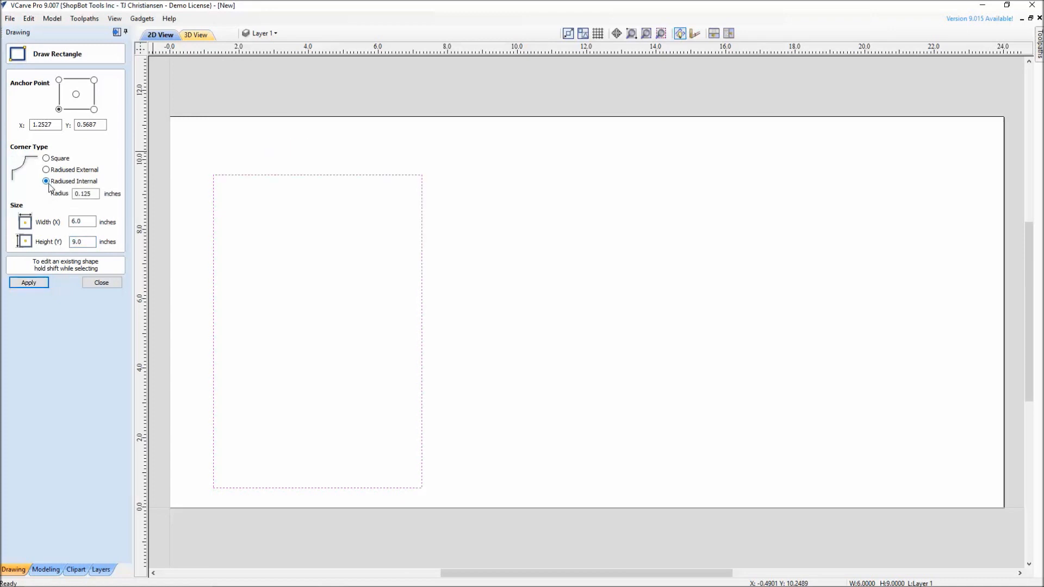
{"action": "left_click", "coordinate": [46, 159]}
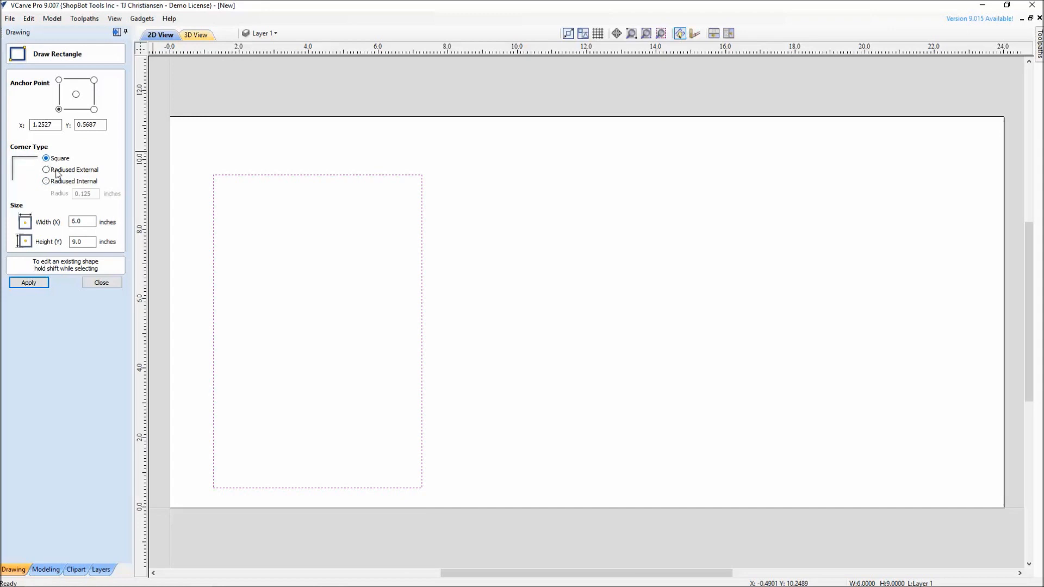
{"action": "left_click", "coordinate": [47, 169]}
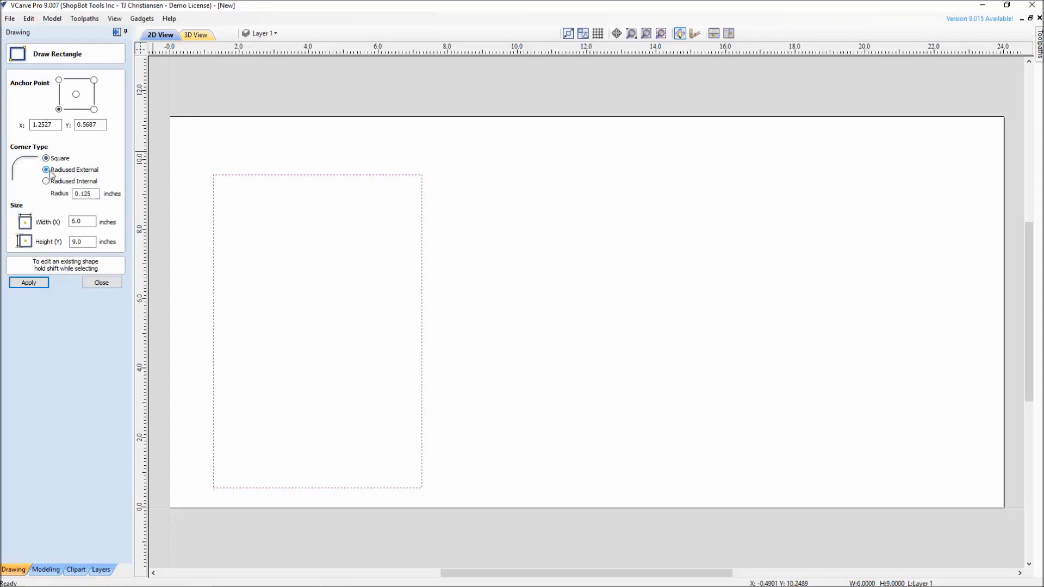
{"action": "type", "text": ".25"}
{"action": "left_click", "coordinate": [37, 285]}
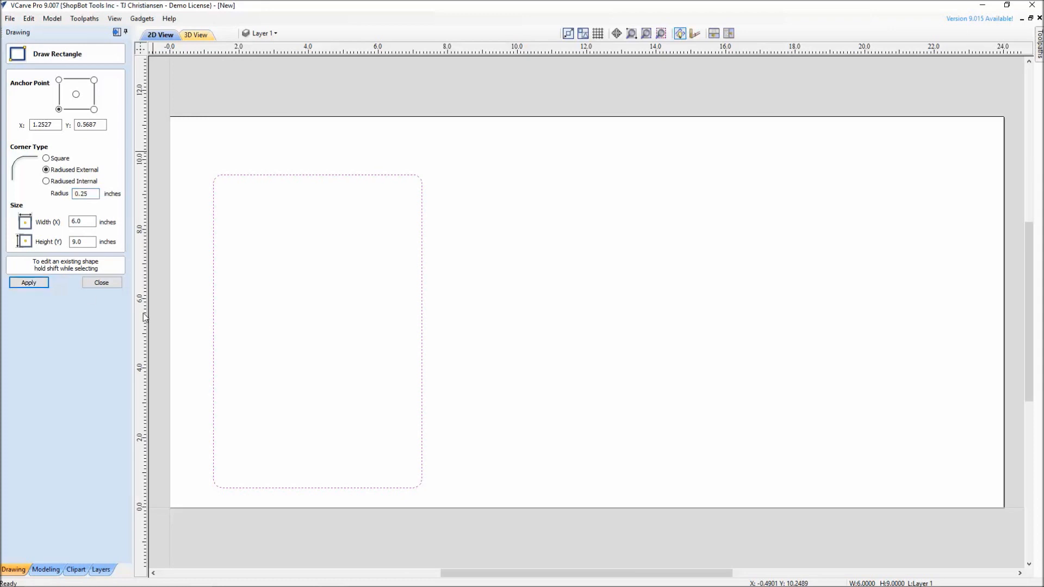
{"action": "left_click", "coordinate": [102, 283]}
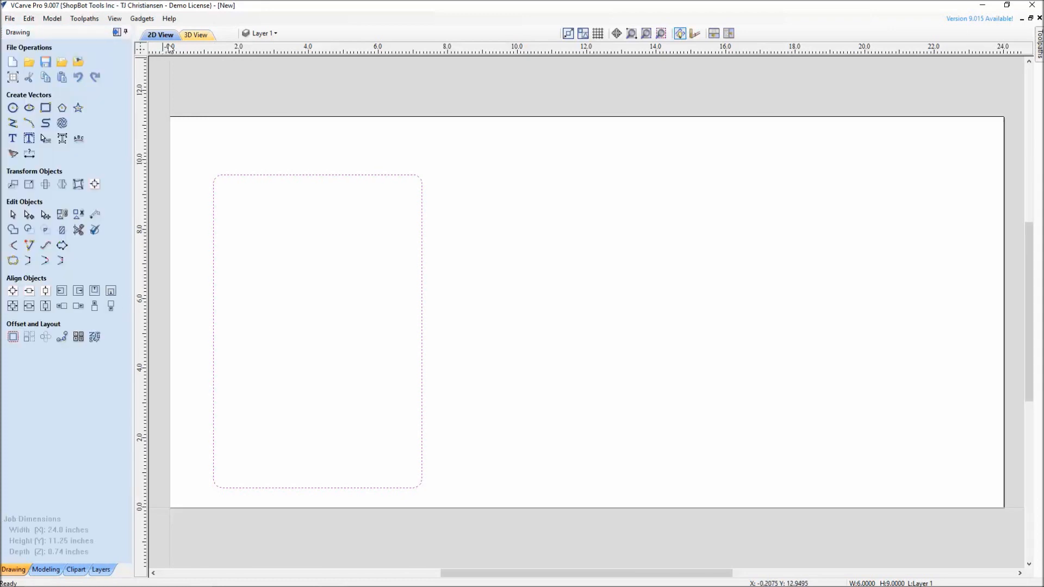
Step: Center the rounded rectangle vertically in the material
{"action": "left_click", "coordinate": [174, 19]}
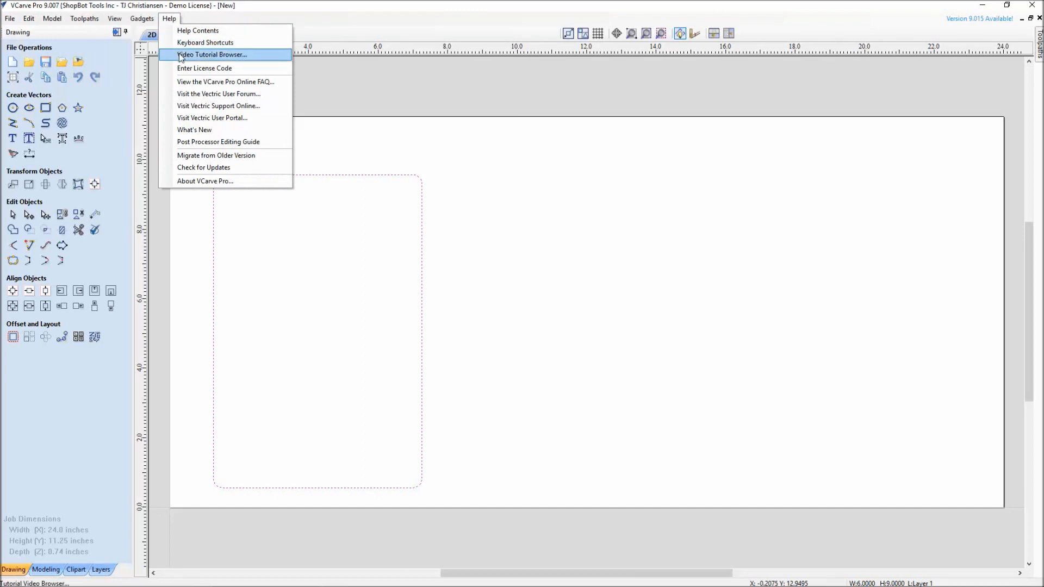
{"action": "left_click", "coordinate": [317, 60]}
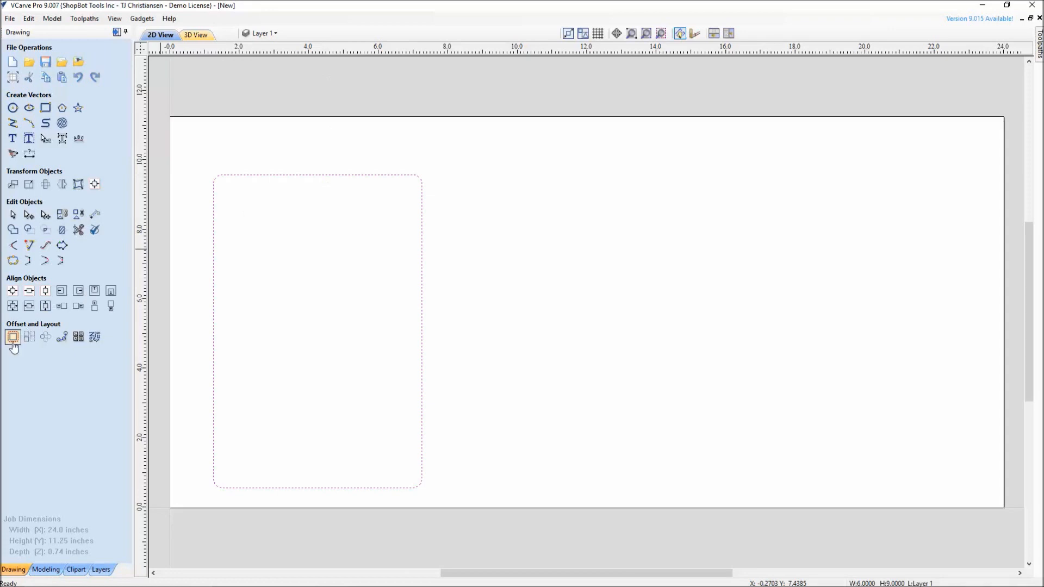
{"action": "left_click", "coordinate": [46, 293]}
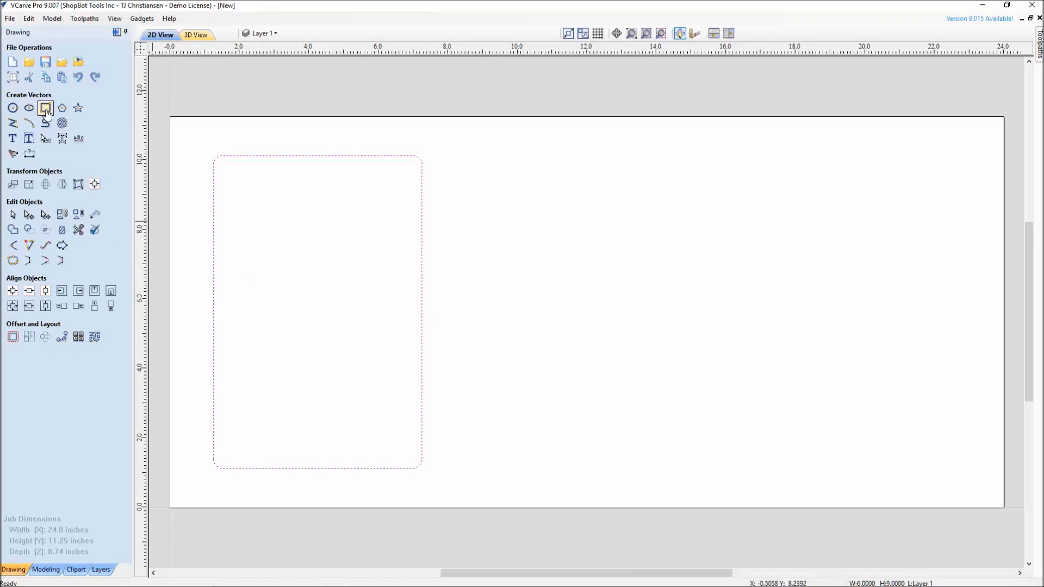
Step: Draw a narrow square-cornered slot inside the rounded rectangle's left edge, sized 0.26 inches wide by 8.5 inches high
{"action": "left_click", "coordinate": [46, 108]}
{"action": "mouse_move", "coordinate": [229, 181]}
{"action": "left_mouse_down"}
{"action": "mouse_move", "coordinate": [249, 336]}
{"action": "mouse_move", "coordinate": [243, 453]}
{"action": "left_mouse_up"}
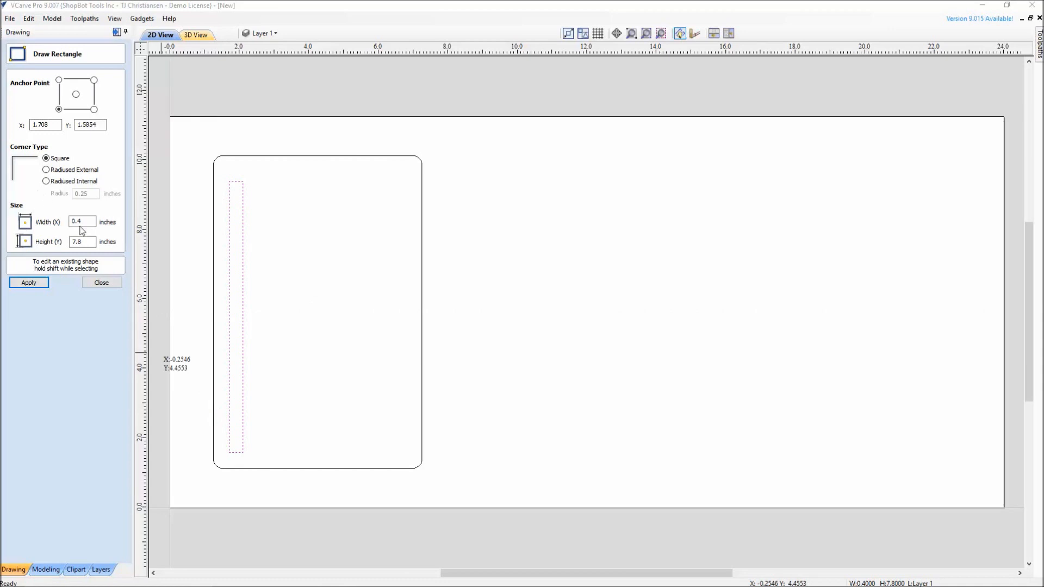
{"action": "left_click_drag", "start_coordinate": [84, 222], "coordinate": [61, 222]}
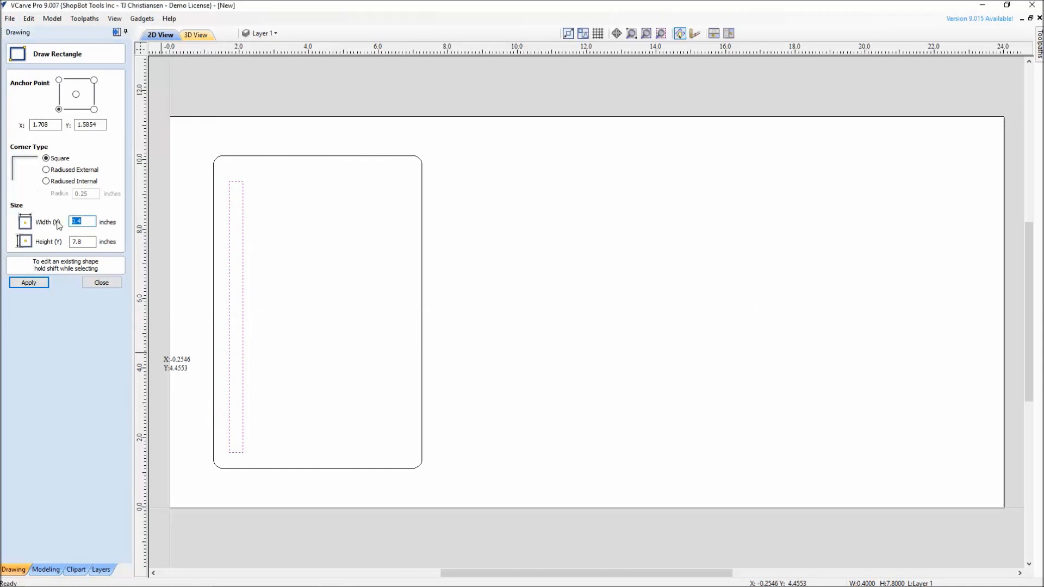
{"action": "type", "text": ".26"}
{"action": "left_click_drag", "start_coordinate": [86, 243], "coordinate": [68, 245]}
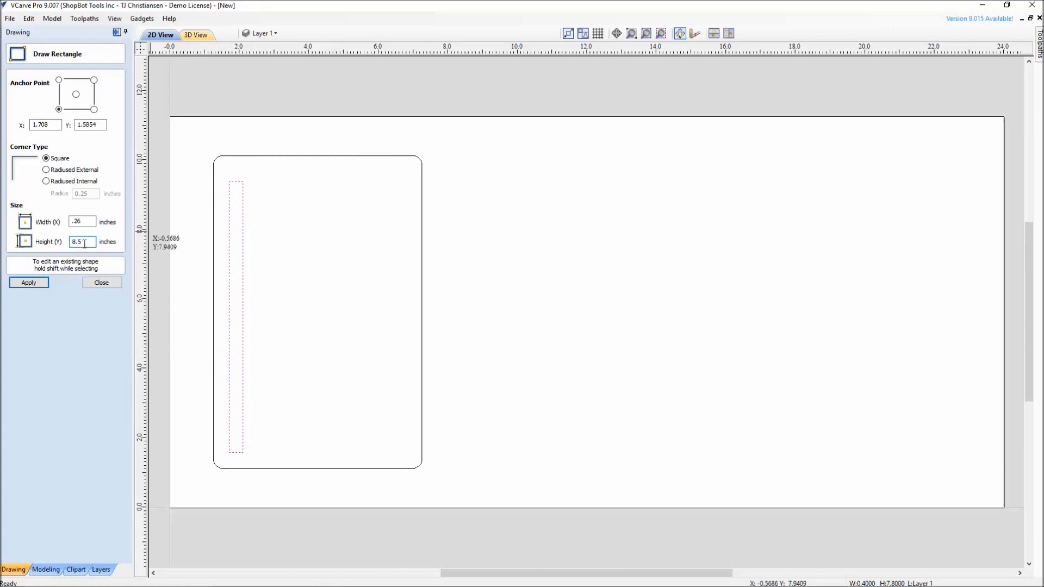
{"action": "left_click", "coordinate": [28, 283]}
{"action": "left_click", "coordinate": [27, 283]}
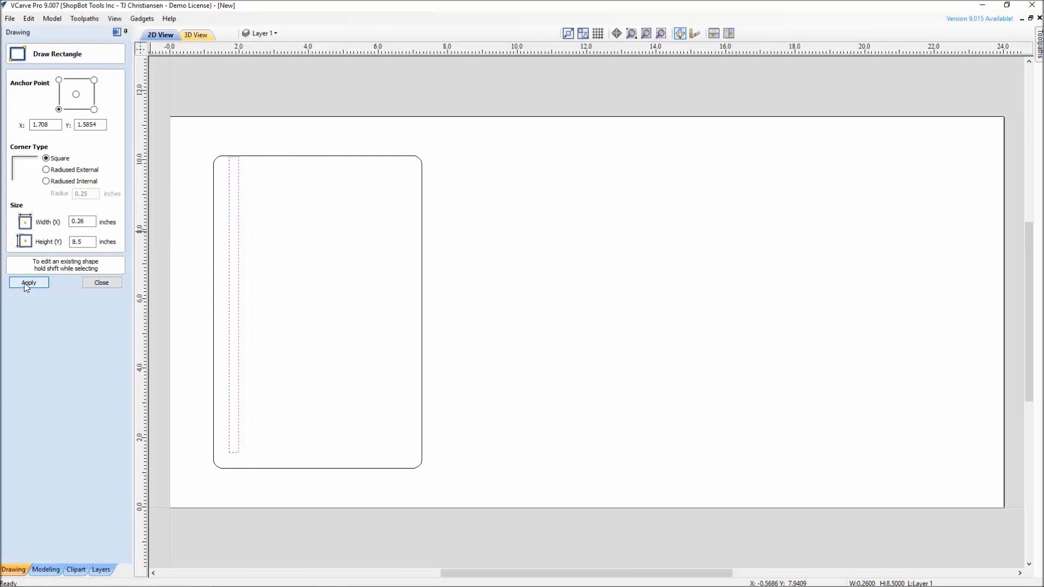
{"action": "left_click", "coordinate": [103, 283]}
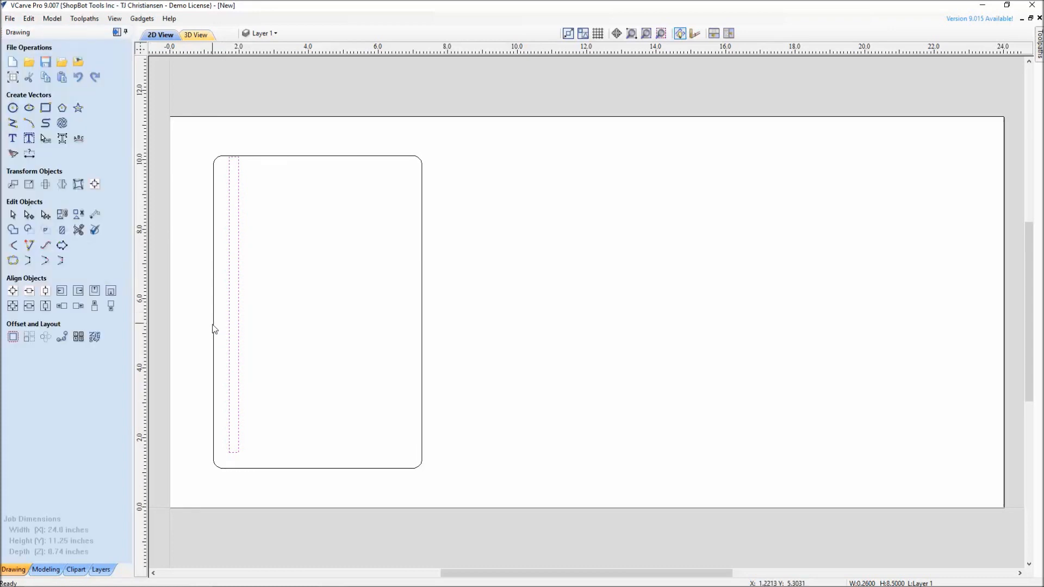
Step: Align the narrow slot vertically to the center of the rounded rectangle
{"action": "left_click", "coordinate": [235, 338]}
{"action": "left_click", "coordinate": [297, 157], "text": "shift"}
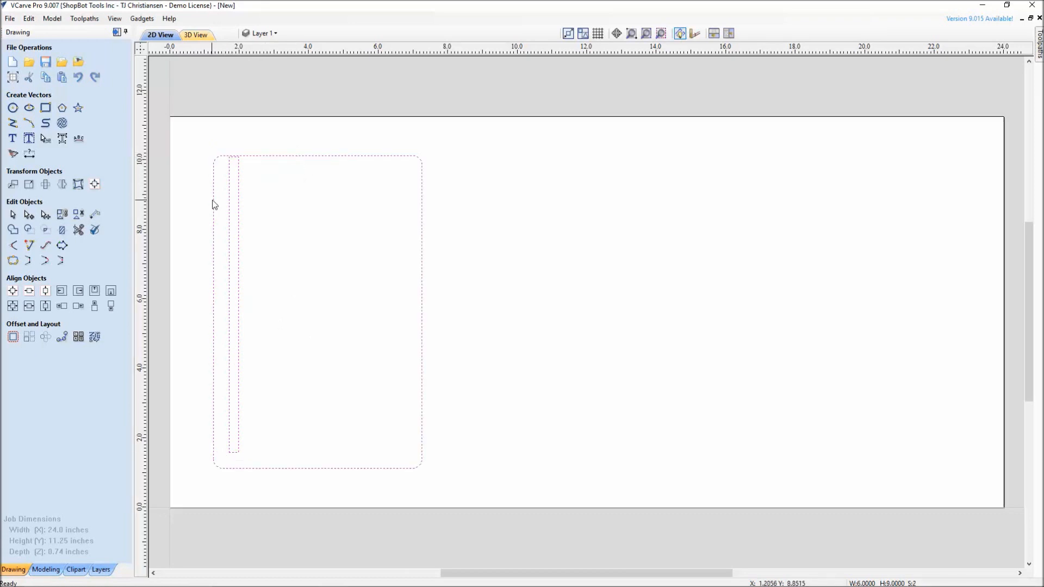
{"action": "left_click", "coordinate": [30, 306]}
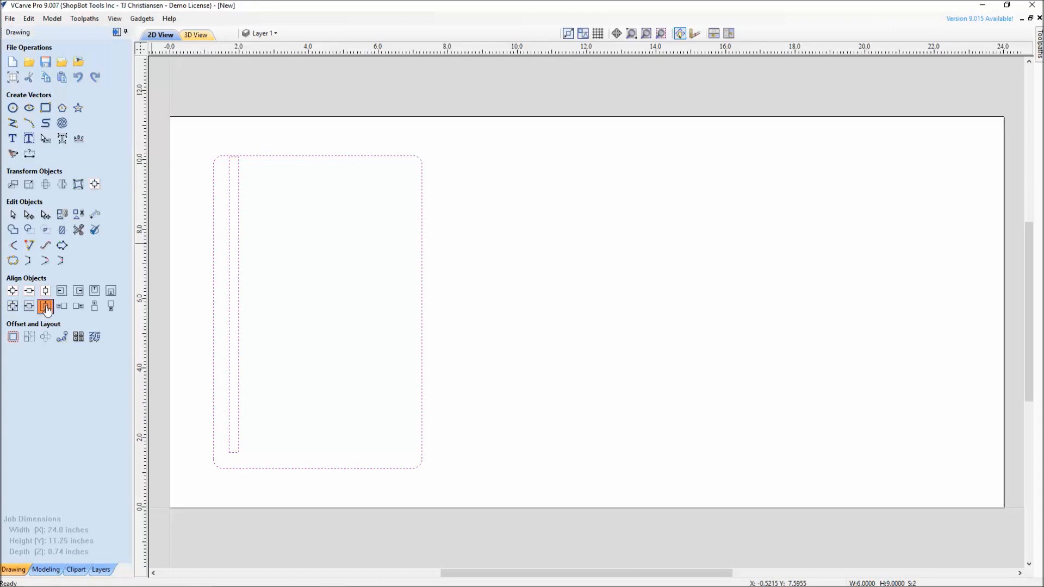
{"action": "left_click", "coordinate": [282, 301]}
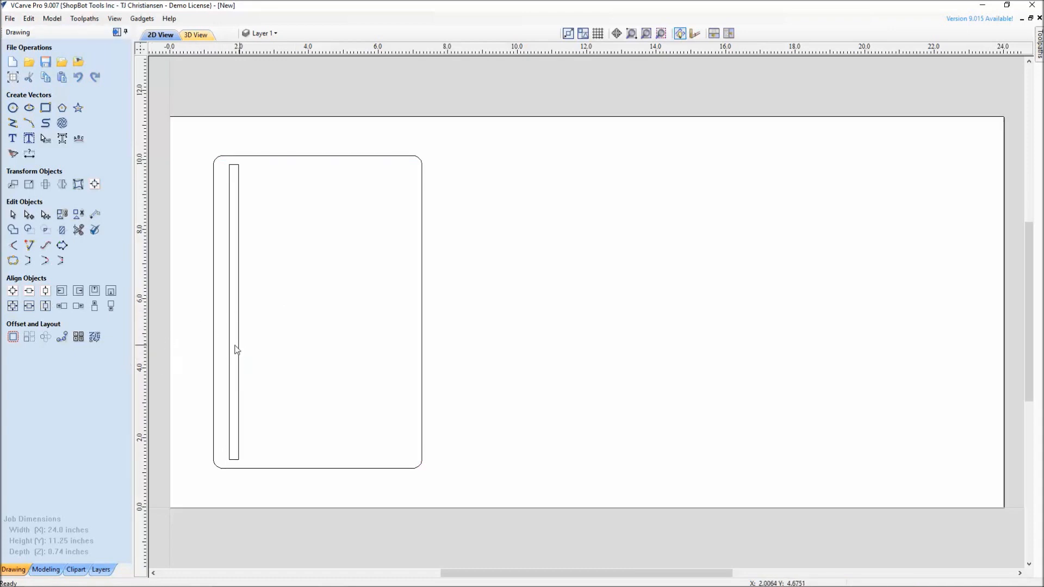
Step: Array copy the slot into one row and two columns with a 0.5 inch X gap
{"action": "left_click", "coordinate": [229, 327]}
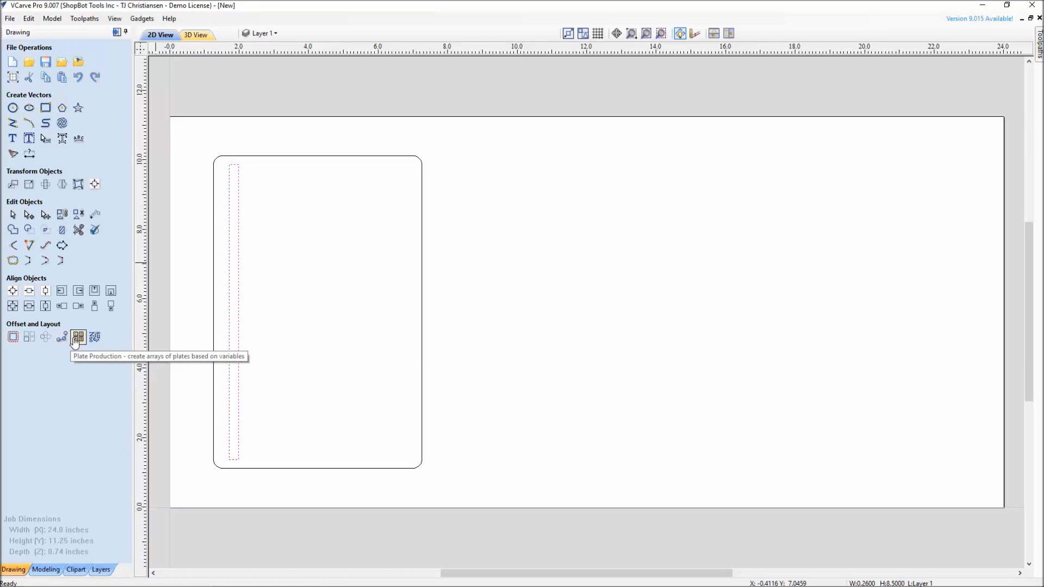
{"action": "left_click", "coordinate": [36, 340]}
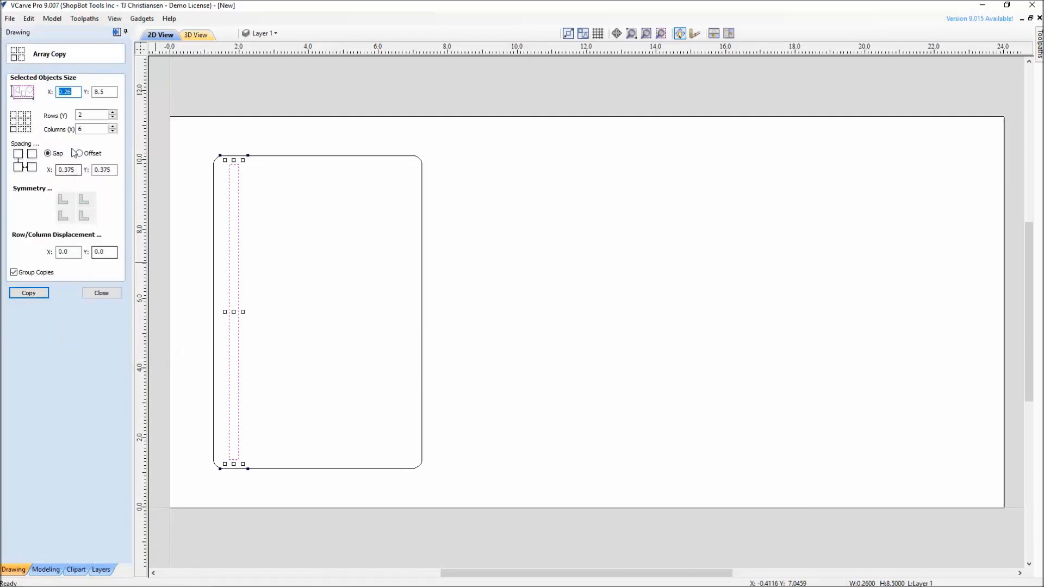
{"action": "double_click", "coordinate": [76, 166]}
{"action": "type", "text": ".7"}
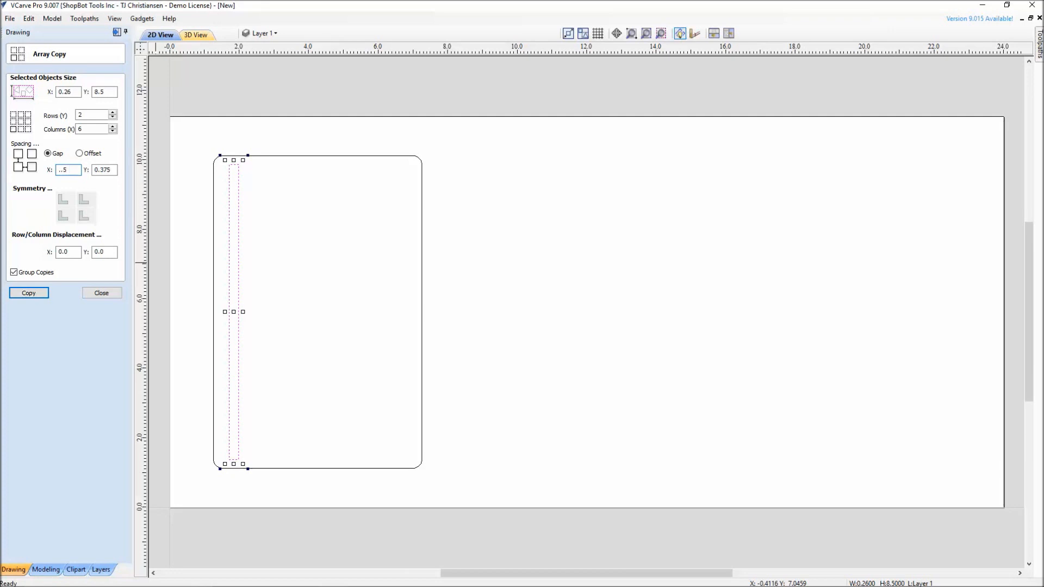
{"action": "key", "text": "BackSpace"}
{"action": "type", "text": ".5"}
{"action": "left_click", "coordinate": [113, 118]}
{"action": "left_click", "coordinate": [113, 127]}
{"action": "left_click", "coordinate": [113, 130]}
{"action": "left_click", "coordinate": [112, 132]}
{"action": "left_click", "coordinate": [30, 293]}
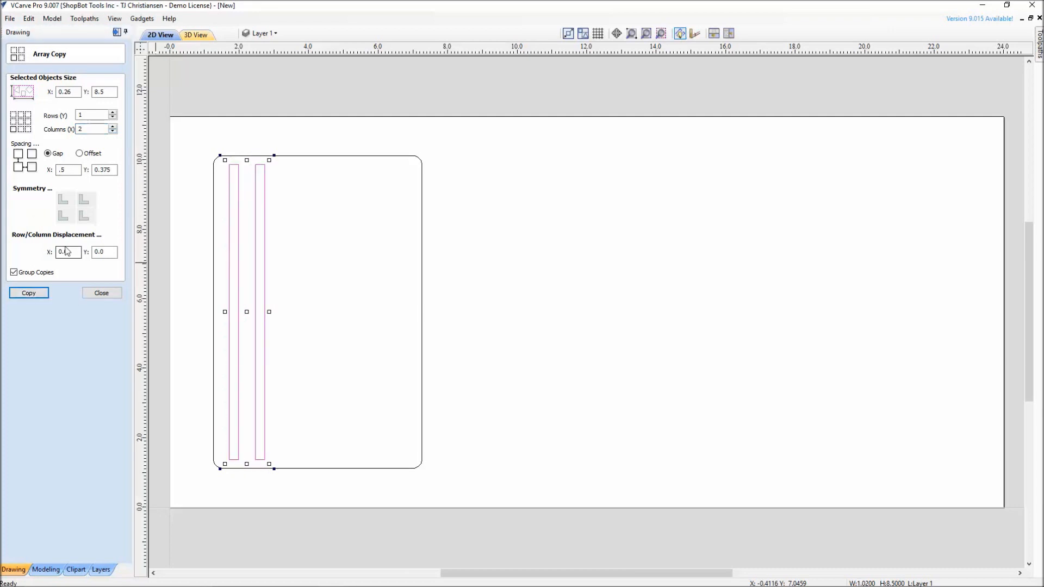
{"action": "left_click", "coordinate": [92, 294]}
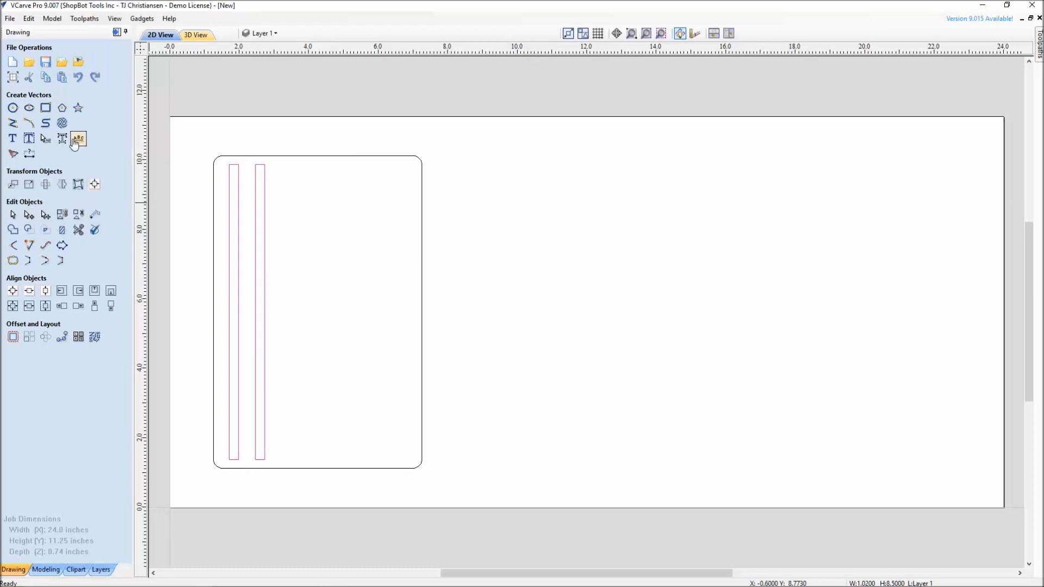
Step: Draw a circle beside the top of the slots and set its diameter to 1.72 inches
{"action": "left_click", "coordinate": [13, 108]}
{"action": "mouse_move", "coordinate": [301, 201]}
{"action": "left_mouse_down"}
{"action": "mouse_move", "coordinate": [319, 216]}
{"action": "mouse_move", "coordinate": [309, 221]}
{"action": "left_mouse_up"}
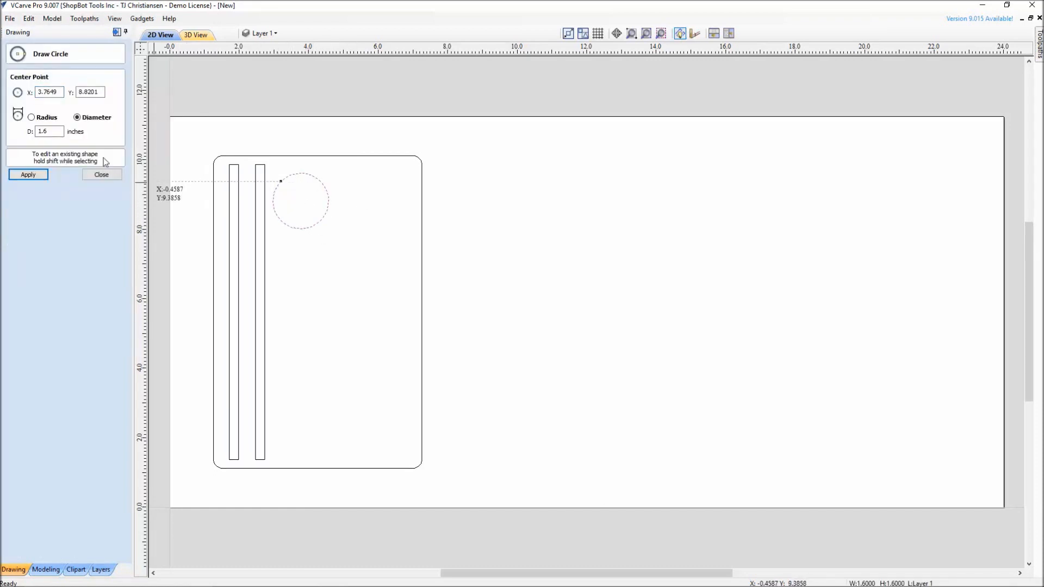
{"action": "left_click_drag", "start_coordinate": [55, 133], "coordinate": [29, 133]}
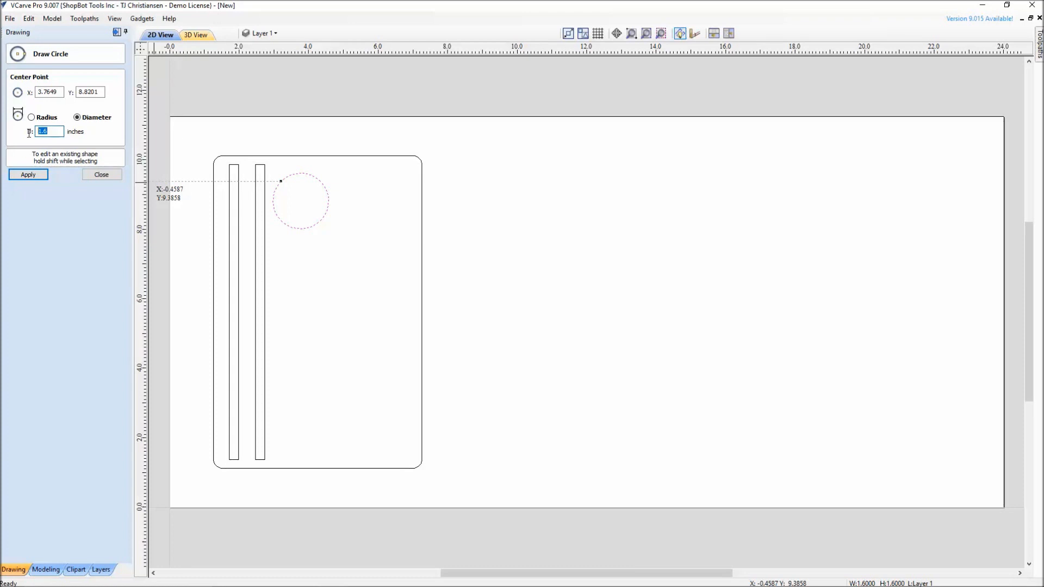
{"action": "type", "text": "1.65"}
{"action": "key", "text": "BackSpace"}
{"action": "key", "text": "BackSpace"}
{"action": "key", "text": "BackSpace"}
{"action": "type", "text": ".72"}
{"action": "left_click", "coordinate": [22, 174]}
{"action": "left_click", "coordinate": [94, 174]}
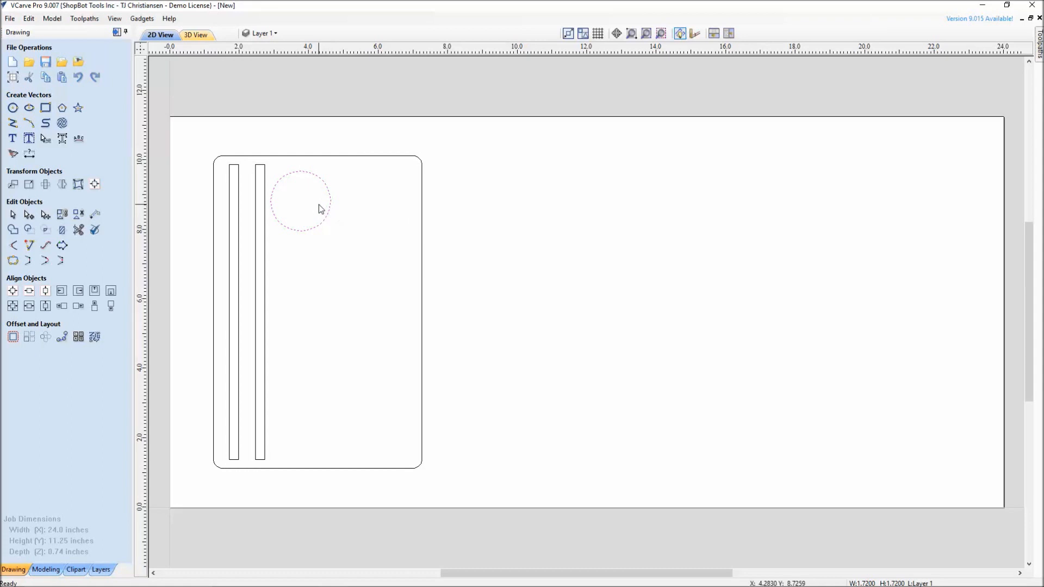
Step: Nudge the circle slightly right, then duplicate it and shift the copy right, near the rounded rectangle's right edge
{"action": "key", "text": "Right"}
{"action": "key", "text": "ctrl+c"}
{"action": "key", "text": "ctrl+v"}
{"action": "key", "text": "Right"}
{"action": "key", "text": "Right"}
{"action": "key", "text": "Right"}
{"action": "key", "text": "Right"}
{"action": "key", "text": "Right"}
{"action": "key", "text": "Right"}
{"action": "key", "text": "Right"}
{"action": "key", "text": "Right"}
{"action": "key", "text": "Right"}
{"action": "key", "text": "Right"}
{"action": "key", "text": "Right"}
{"action": "key", "text": "Right"}
{"action": "key", "text": "Right"}
{"action": "key", "text": "Right"}
{"action": "key", "text": "Right"}
{"action": "key", "text": "Right"}
{"action": "key", "text": "Right"}
{"action": "key", "text": "Right"}
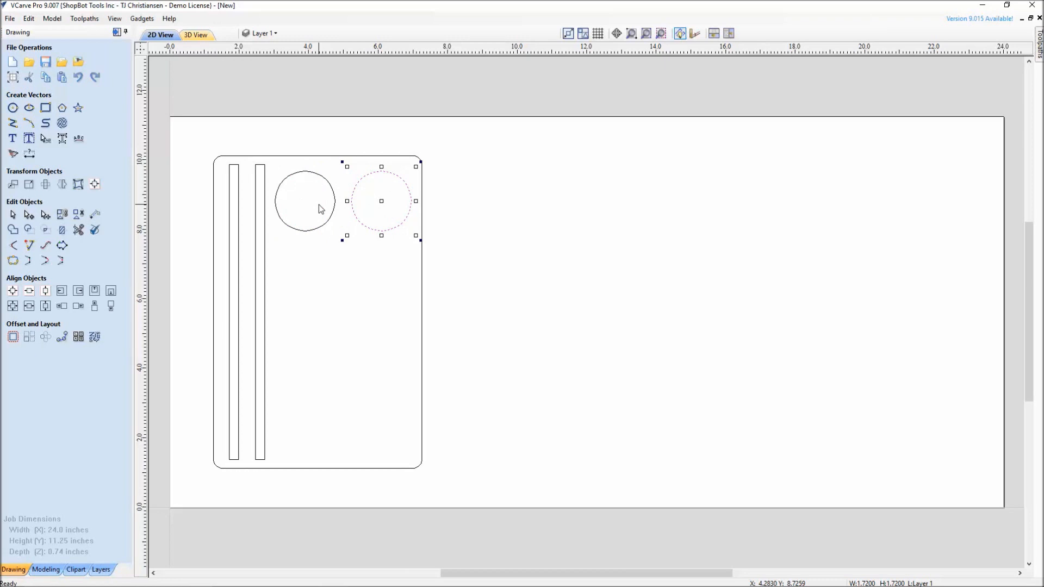
{"action": "left_click", "coordinate": [299, 326]}
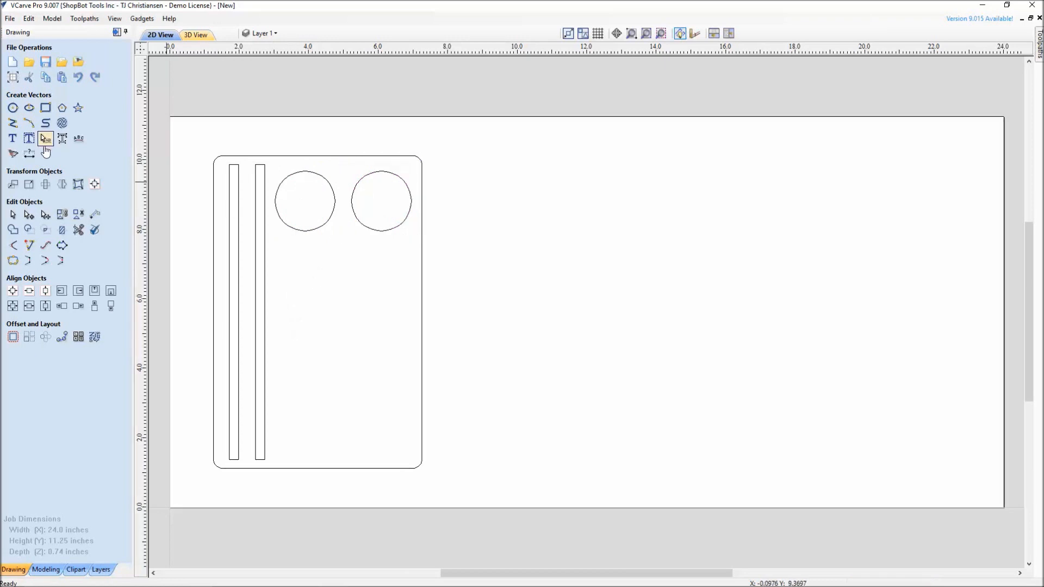
Step: Draw a circle below the first large circle, beside the slots, and set its diameter to 0.88 inches
{"action": "left_click", "coordinate": [12, 108]}
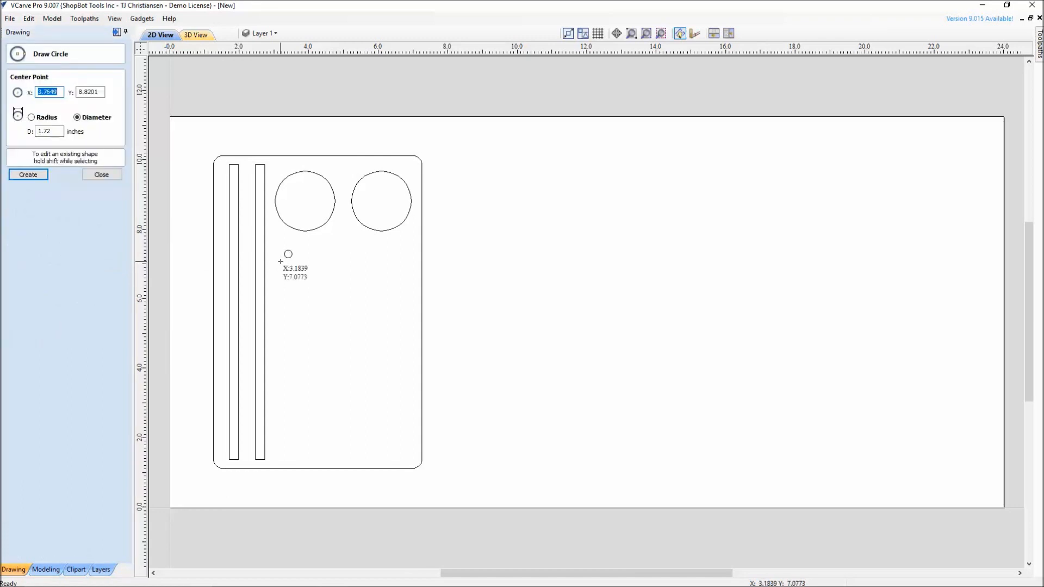
{"action": "left_click_drag", "start_coordinate": [280, 253], "coordinate": [285, 263]}
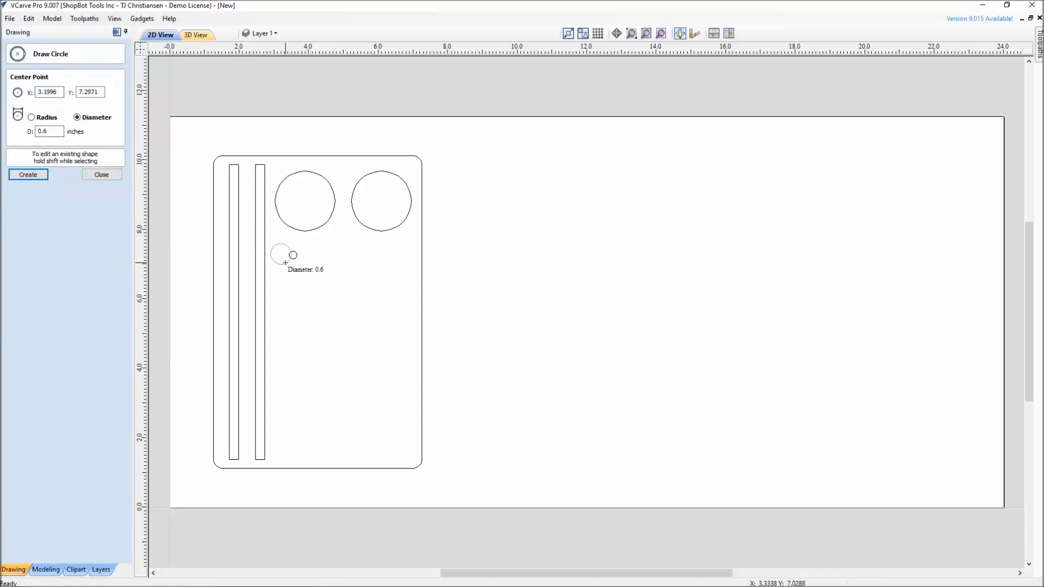
{"action": "left_click", "coordinate": [285, 262]}
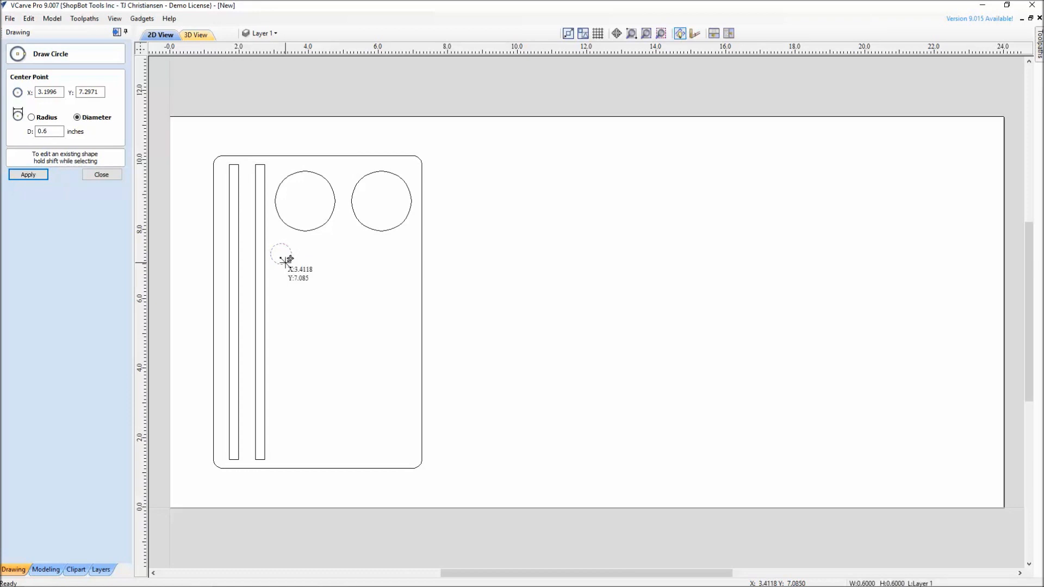
{"action": "double_click", "coordinate": [37, 131]}
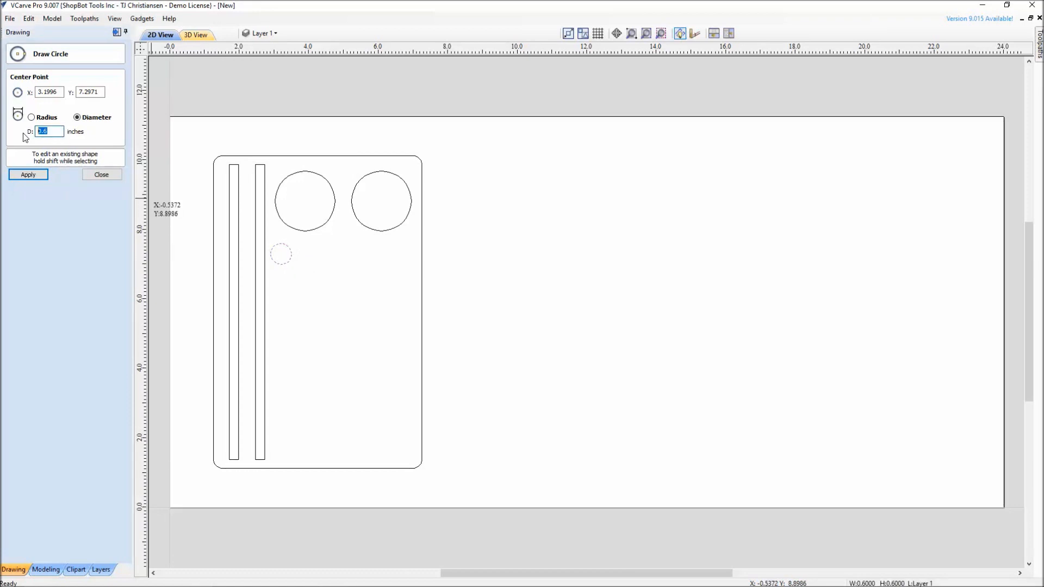
{"action": "type", "text": ".85"}
{"action": "type", "text": "+.03"}
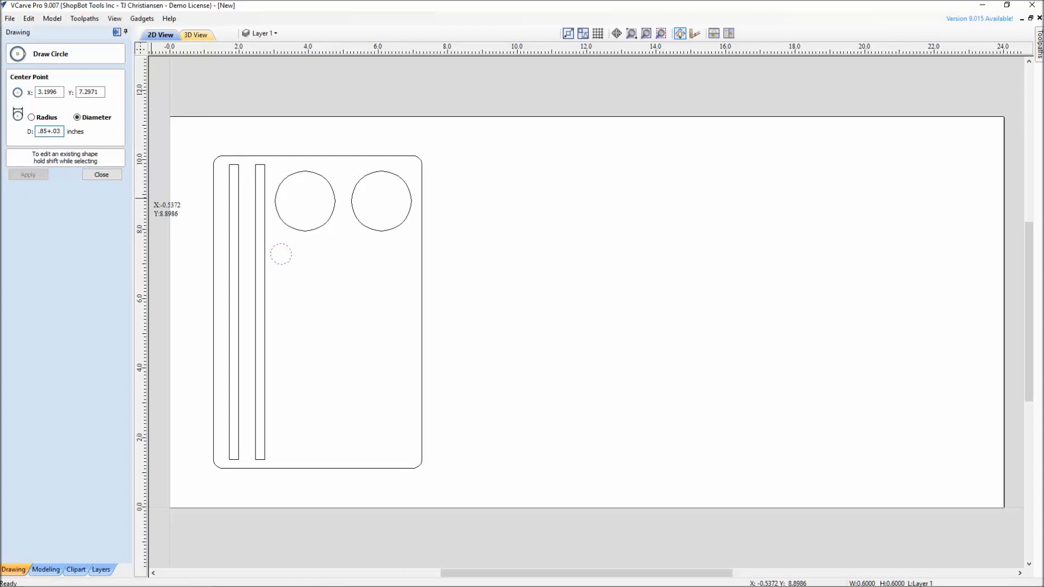
{"action": "key", "text": "Tab"}
{"action": "left_click", "coordinate": [30, 175]}
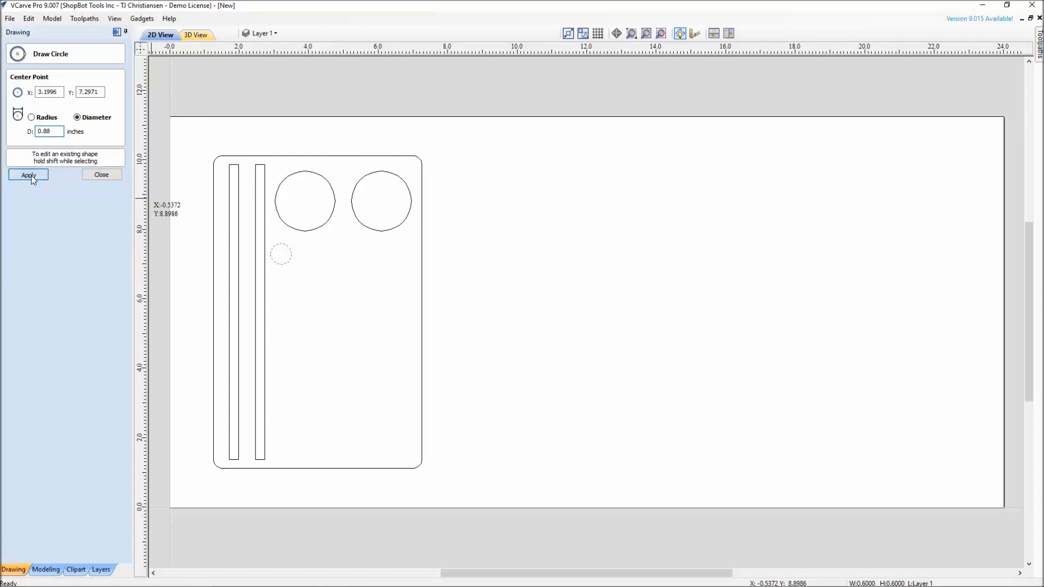
{"action": "left_click", "coordinate": [86, 176]}
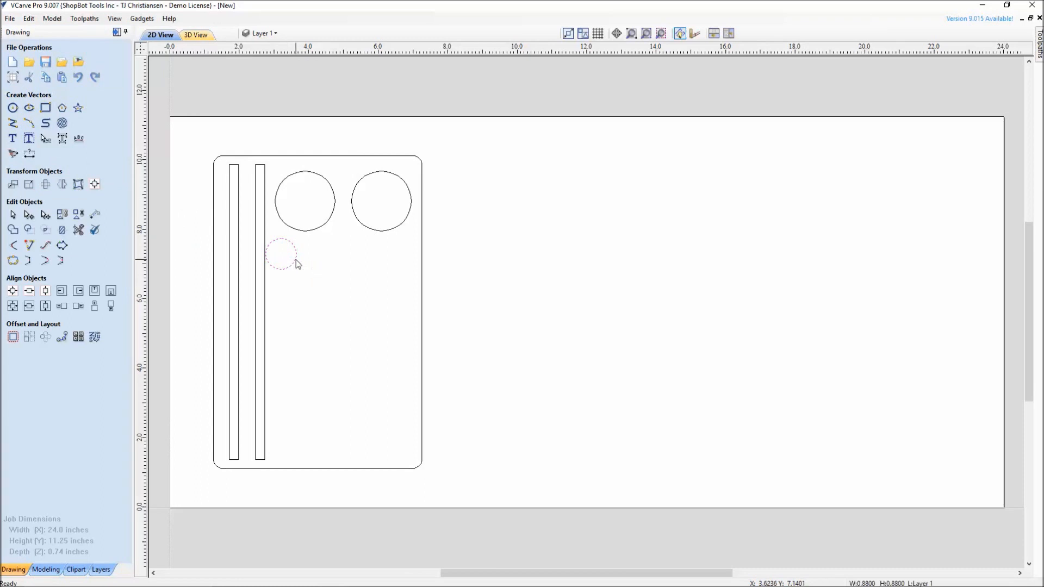
Step: Nudge the new circle right and down, and try array copying it into four columns with a 0.5 inch X gap
{"action": "key", "text": "Right"}
{"action": "key", "text": "Down"}
{"action": "left_click", "coordinate": [29, 338]}
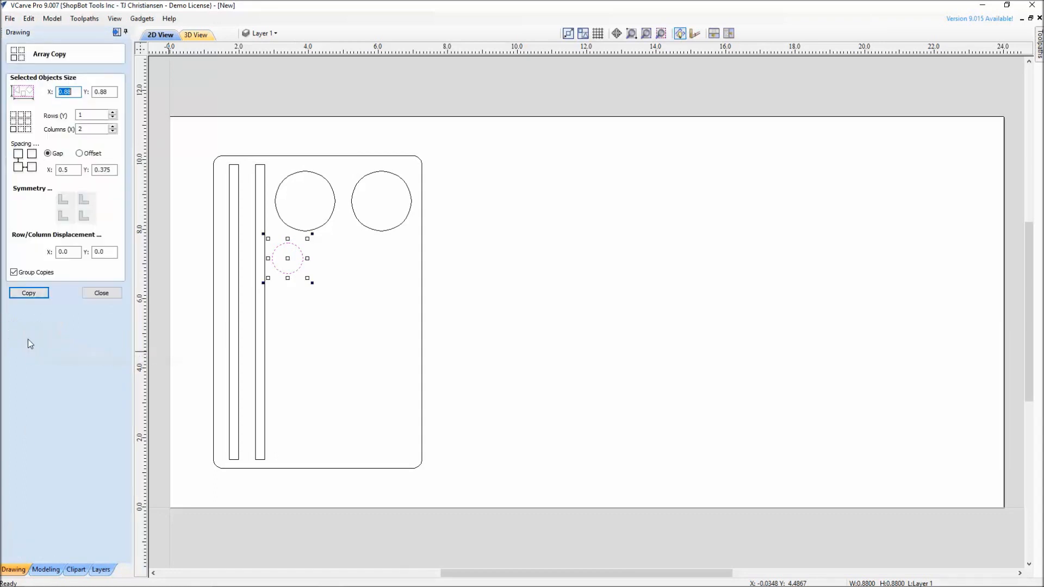
{"action": "left_click", "coordinate": [113, 127]}
{"action": "left_click", "coordinate": [112, 126]}
{"action": "left_click", "coordinate": [28, 293]}
{"action": "key", "text": "ctrl+z"}
Step: Try array copying the circle into one row and four columns with a 0.25 inch X gap
{"action": "left_click", "coordinate": [290, 274]}
{"action": "left_click", "coordinate": [59, 170]}
{"action": "double_click", "coordinate": [58, 169]}
{"action": "type", "text": ".25"}
{"action": "left_click", "coordinate": [34, 293]}
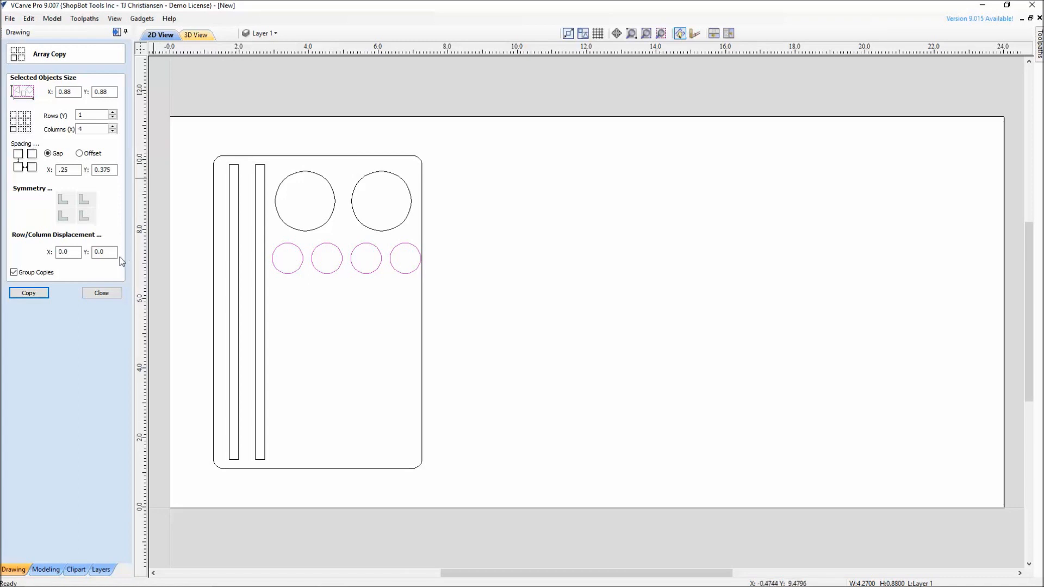
{"action": "key", "text": "ctrl+z"}
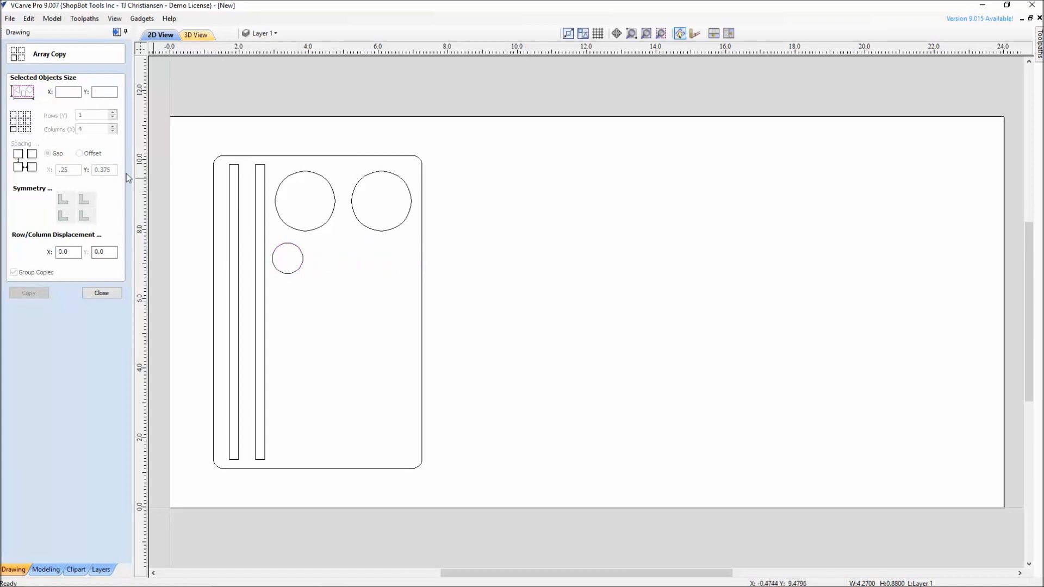
Step: Array copy the circle into one row and four columns with a 0.1875 inch X gap
{"action": "left_click", "coordinate": [285, 276]}
{"action": "double_click", "coordinate": [65, 170]}
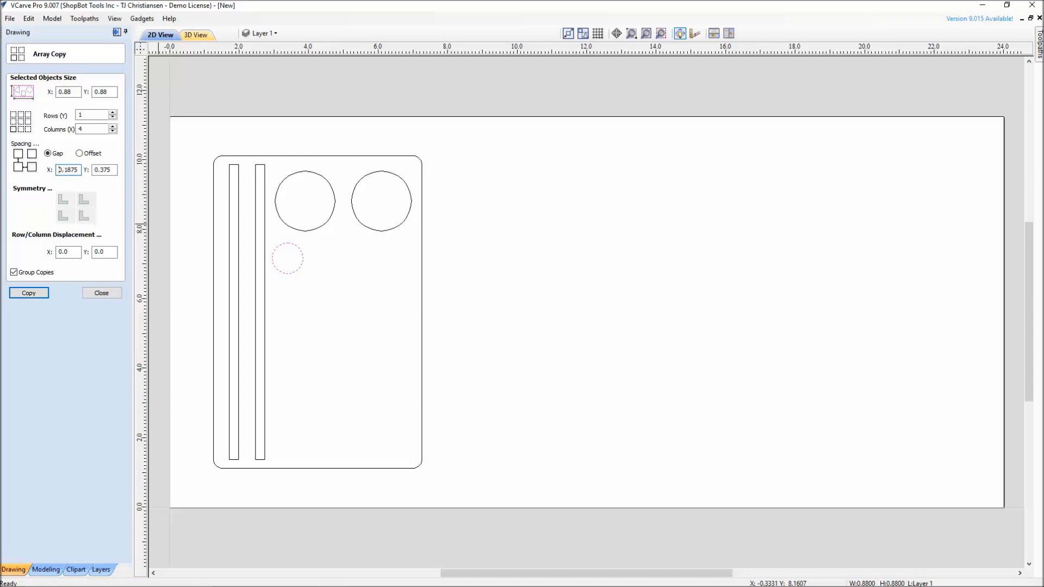
{"action": "left_click", "coordinate": [43, 294]}
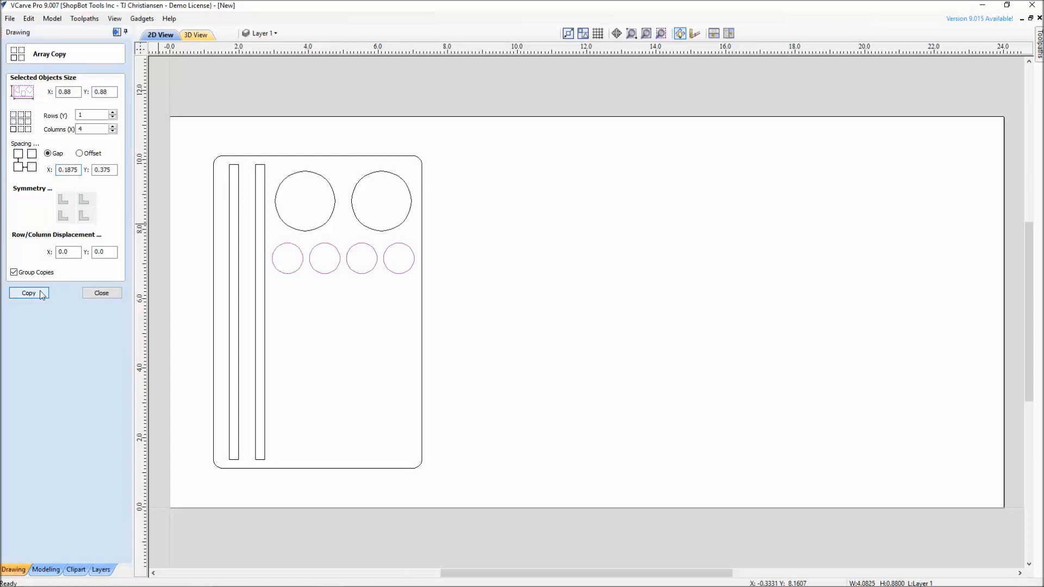
{"action": "left_click", "coordinate": [100, 294]}
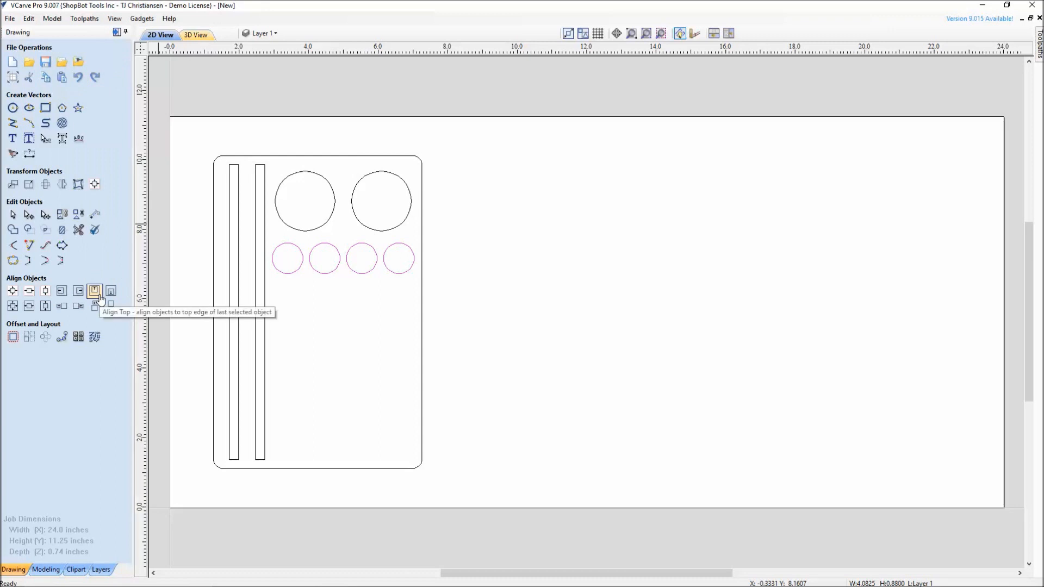
{"action": "left_click", "coordinate": [303, 232]}
{"action": "left_click", "coordinate": [359, 224]}
{"action": "left_click", "coordinate": [348, 252]}
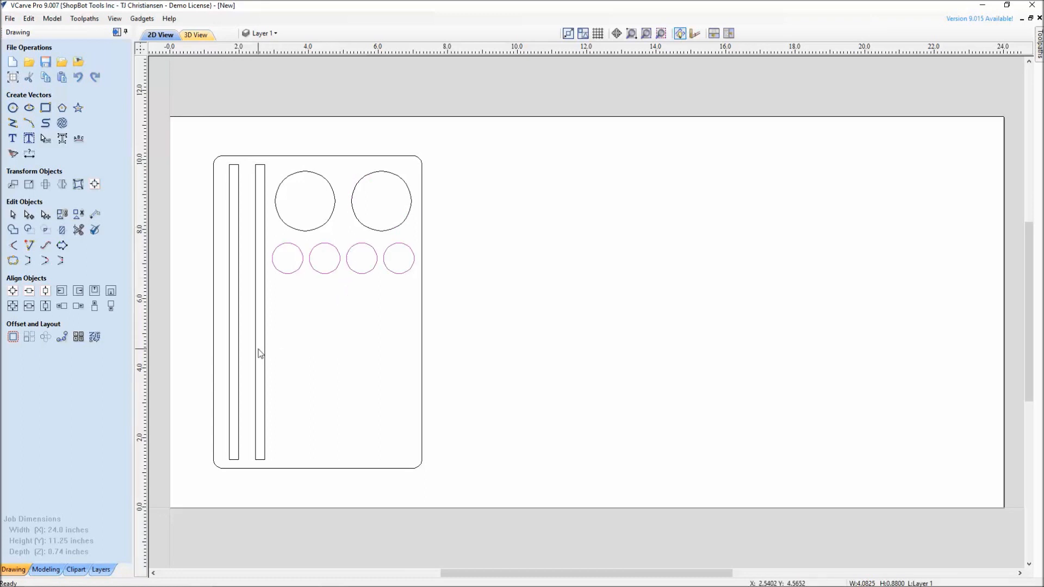
Step: Draw a circle below the first circle of the four-circle row and set its diameter to 0.53 inches
{"action": "left_click", "coordinate": [13, 111]}
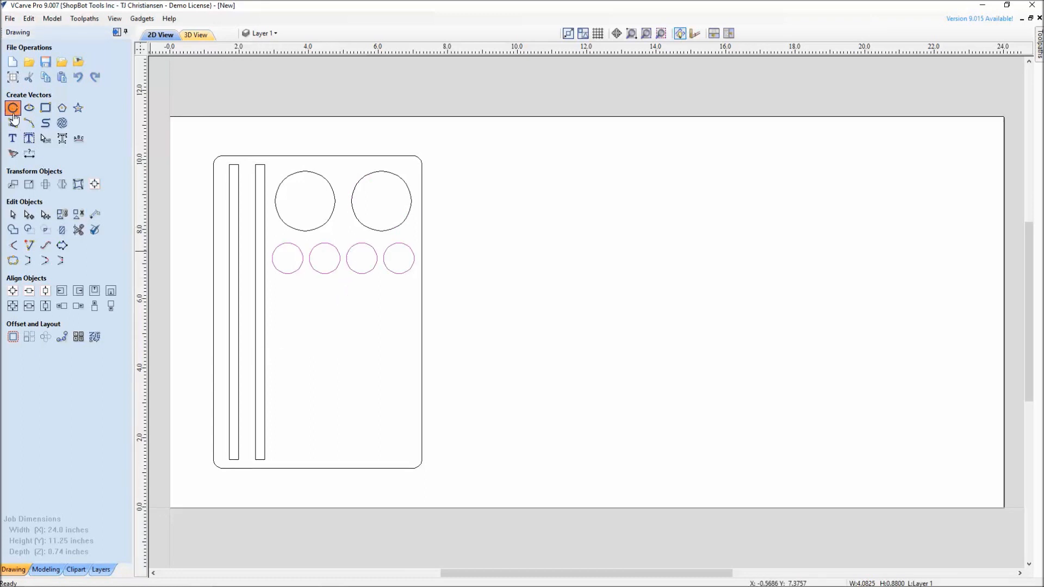
{"action": "left_click", "coordinate": [293, 311]}
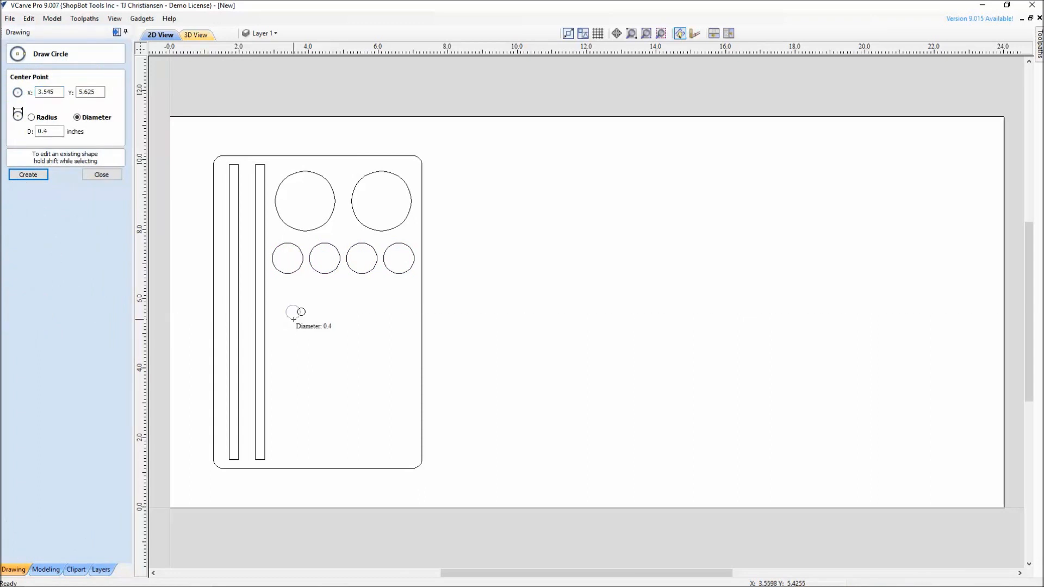
{"action": "left_click", "coordinate": [294, 321]}
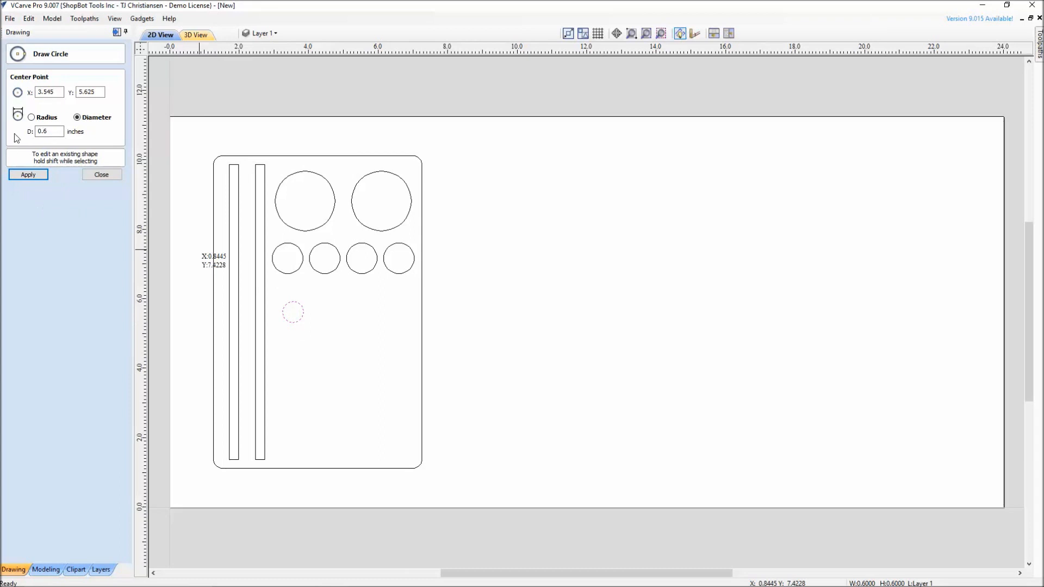
{"action": "double_click", "coordinate": [51, 132]}
{"action": "type", "text": ".5"}
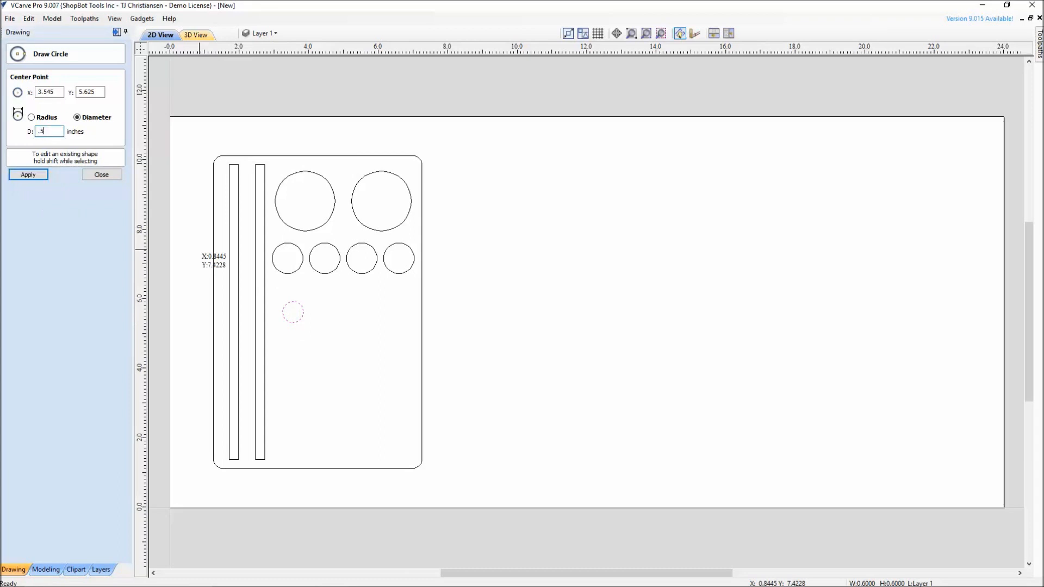
{"action": "left_click", "coordinate": [25, 175]}
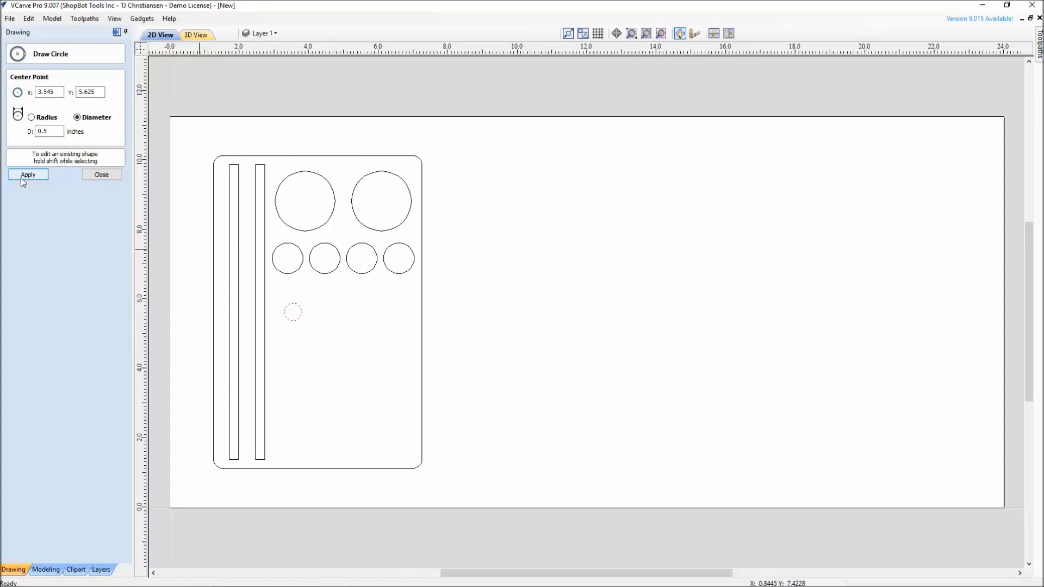
{"action": "left_click", "coordinate": [51, 131]}
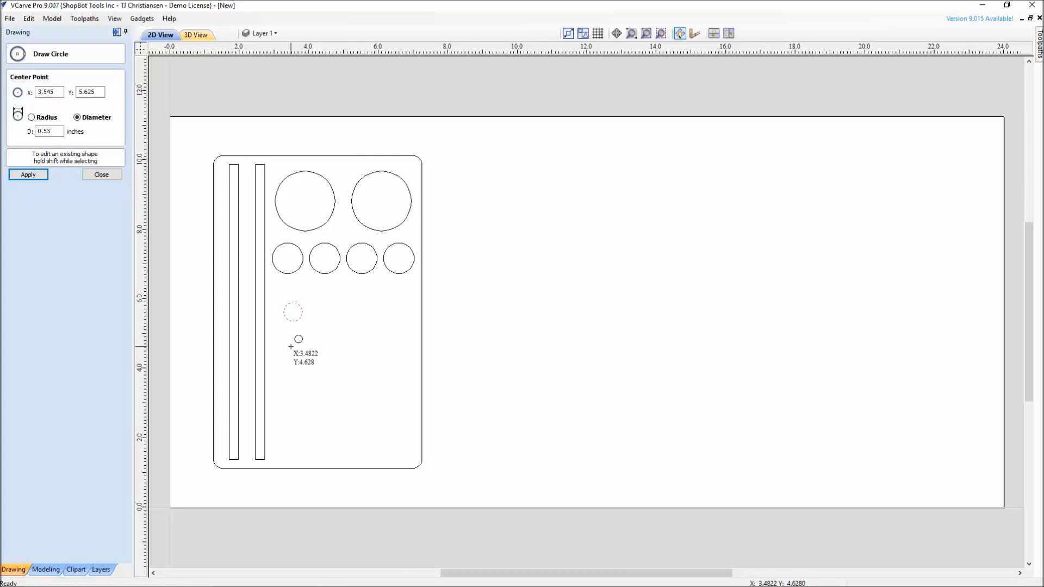
Step: Draw another circle below the 0.53 inch one and set its diameter to 0.405 inches
{"action": "left_click_drag", "start_coordinate": [292, 342], "coordinate": [295, 350]}
{"action": "left_click_drag", "start_coordinate": [43, 130], "coordinate": [15, 131]}
{"action": "type", "text": ".37"}
{"action": "type", "text": "5+.0"}
{"action": "key", "text": "Tab"}
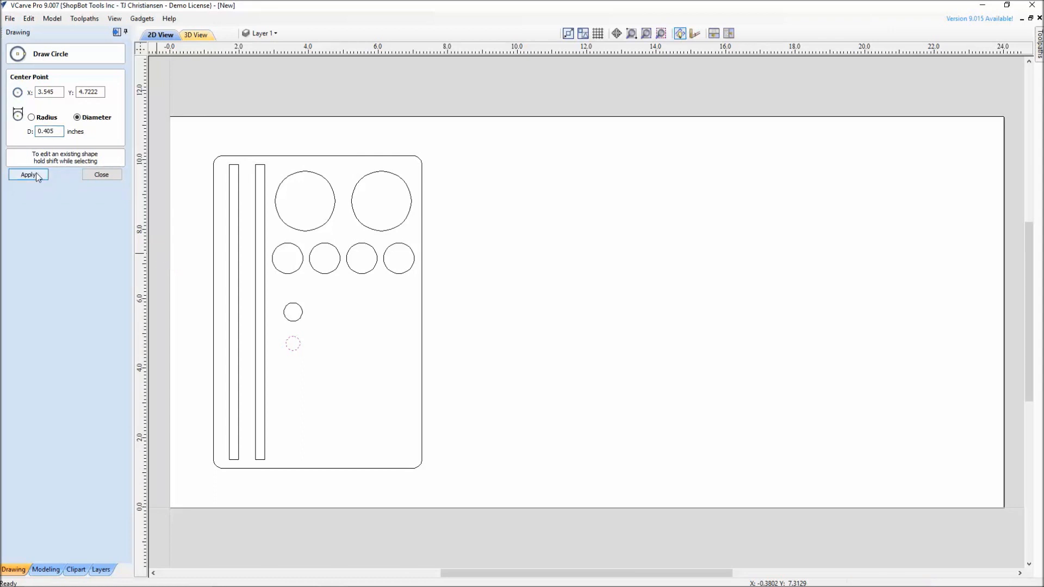
Step: Draw a third circle below the 0.405 inch one and set its diameter to 0.28 inches
{"action": "left_click_drag", "start_coordinate": [288, 375], "coordinate": [291, 382]}
{"action": "double_click", "coordinate": [49, 131]}
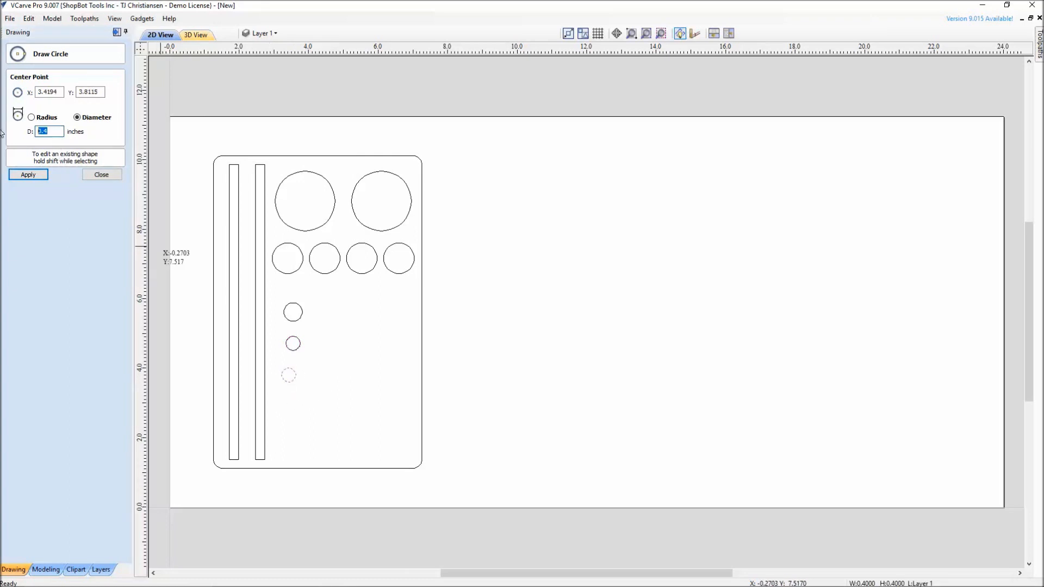
{"action": "type", "text": ".25"}
{"action": "type", "text": "+.03"}
{"action": "key", "text": "equal"}
{"action": "left_click", "coordinate": [29, 177]}
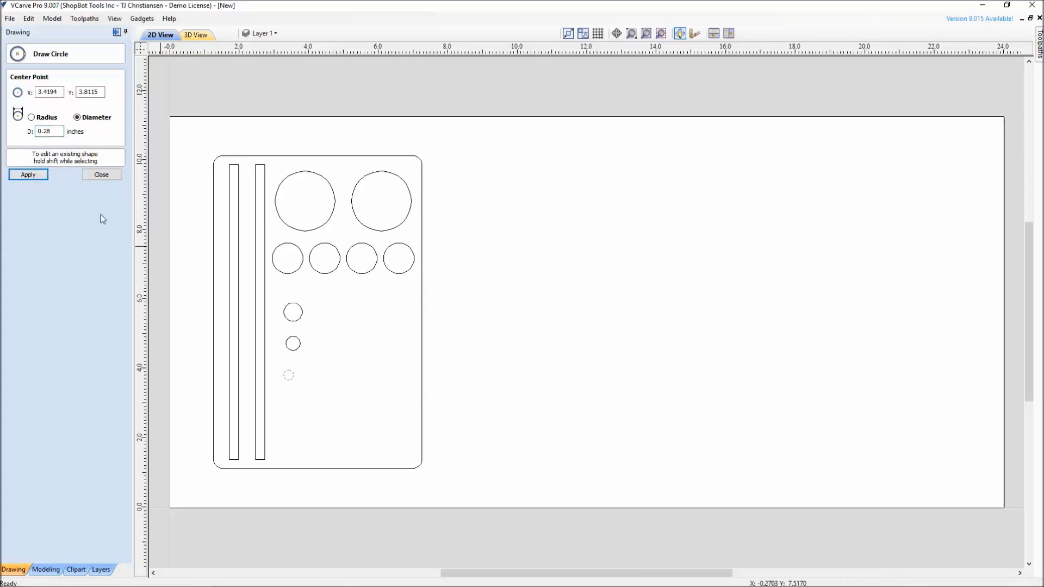
{"action": "left_click", "coordinate": [108, 177]}
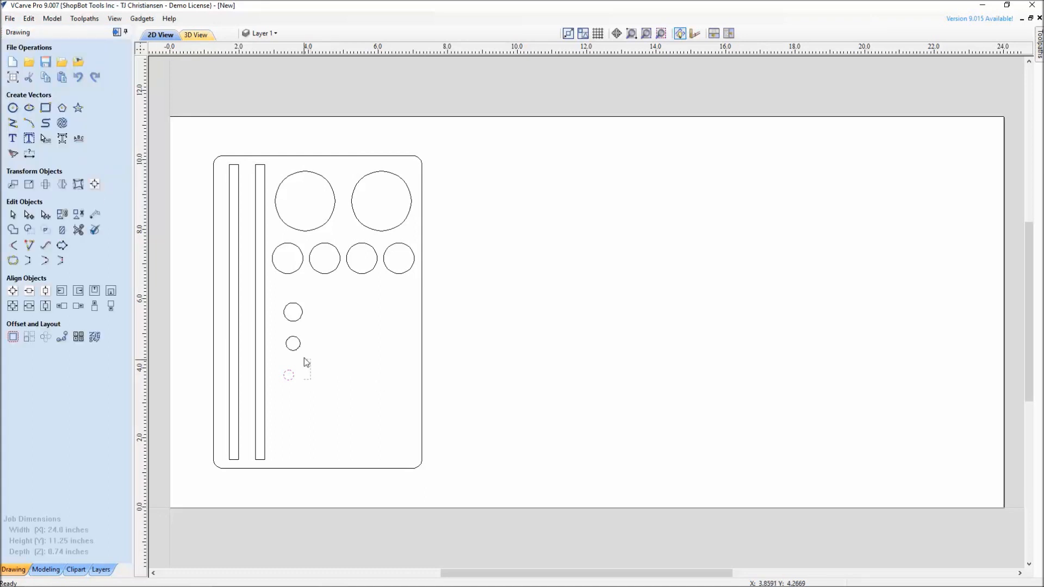
Step: Align the centers of the three small stacked circles horizontally with the lowest circle
{"action": "left_click_drag", "start_coordinate": [281, 316], "coordinate": [278, 311]}
{"action": "left_click_drag", "start_coordinate": [279, 314], "coordinate": [280, 314]}
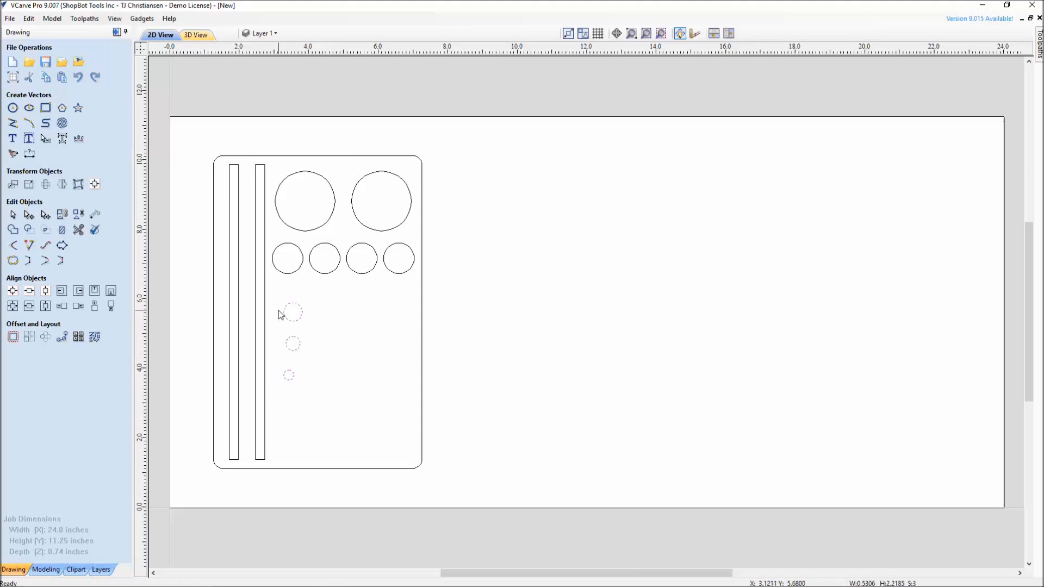
{"action": "left_click", "coordinate": [29, 308]}
{"action": "left_click", "coordinate": [306, 366]}
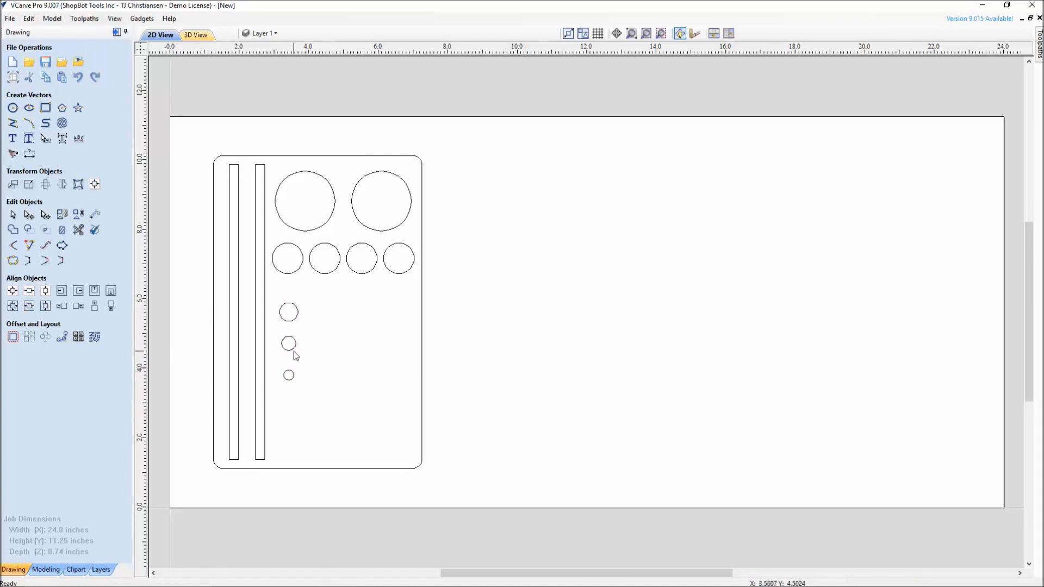
Step: Nudge the middle small circle slightly down and adjust the lowest circle's vertical position to even out the spacing
{"action": "left_click", "coordinate": [295, 351]}
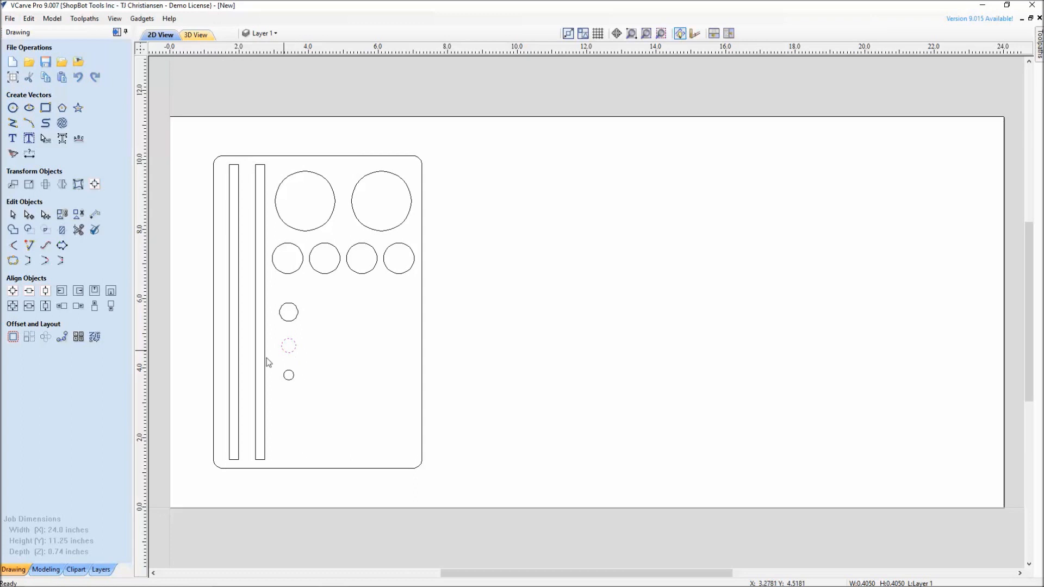
{"action": "left_click", "coordinate": [299, 377]}
{"action": "left_click", "coordinate": [285, 379]}
{"action": "key", "text": "Down"}
{"action": "key", "text": "Up"}
{"action": "key", "text": "Up"}
{"action": "key", "text": "Up"}
{"action": "key", "text": "Up"}
Step: Duplicate the lowest small circle and shift the copy down to the end of the column
{"action": "key", "text": "ctrl+c"}
{"action": "key", "text": "ctrl+v"}
{"action": "key", "text": "Down"}
{"action": "key", "text": "Down"}
{"action": "key", "text": "Down"}
{"action": "key", "text": "Down"}
{"action": "key", "text": "Up"}
Step: Move the column of four small circles up together, closer to the row of four circles
{"action": "left_click_drag", "start_coordinate": [307, 418], "coordinate": [283, 310]}
{"action": "key", "text": "Up"}
{"action": "key", "text": "Up"}
{"action": "key", "text": "Up"}
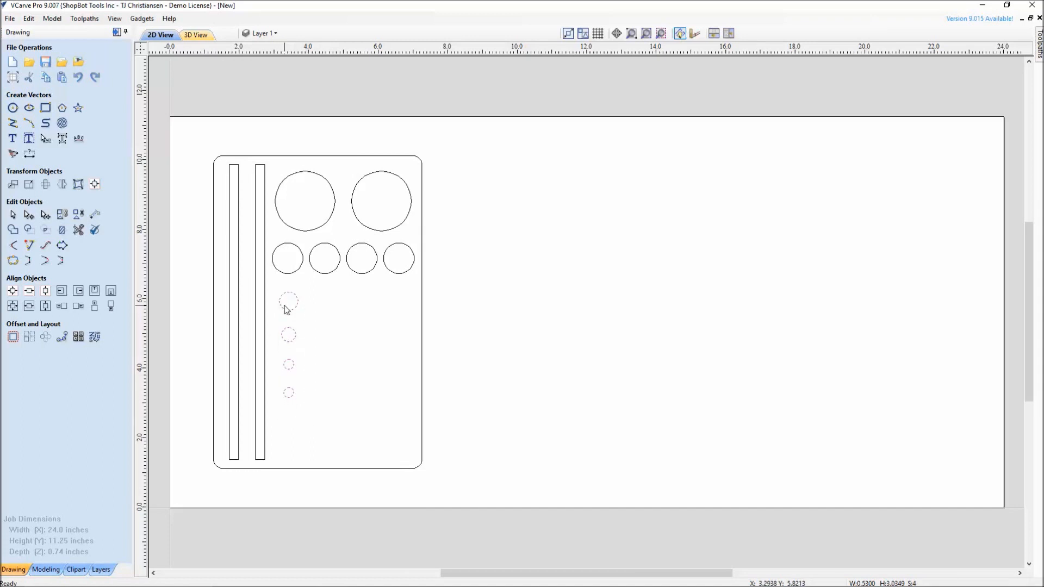
{"action": "left_click", "coordinate": [347, 325]}
Step: Try array copying the topmost small circle into one row and four columns with a 0.5 inch X gap
{"action": "left_click", "coordinate": [294, 309]}
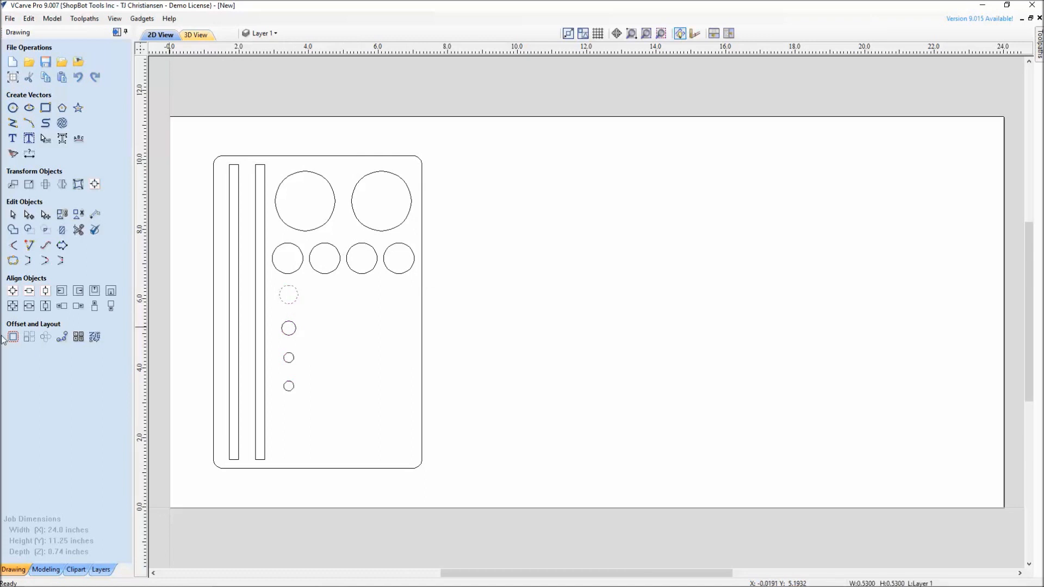
{"action": "left_click", "coordinate": [30, 337]}
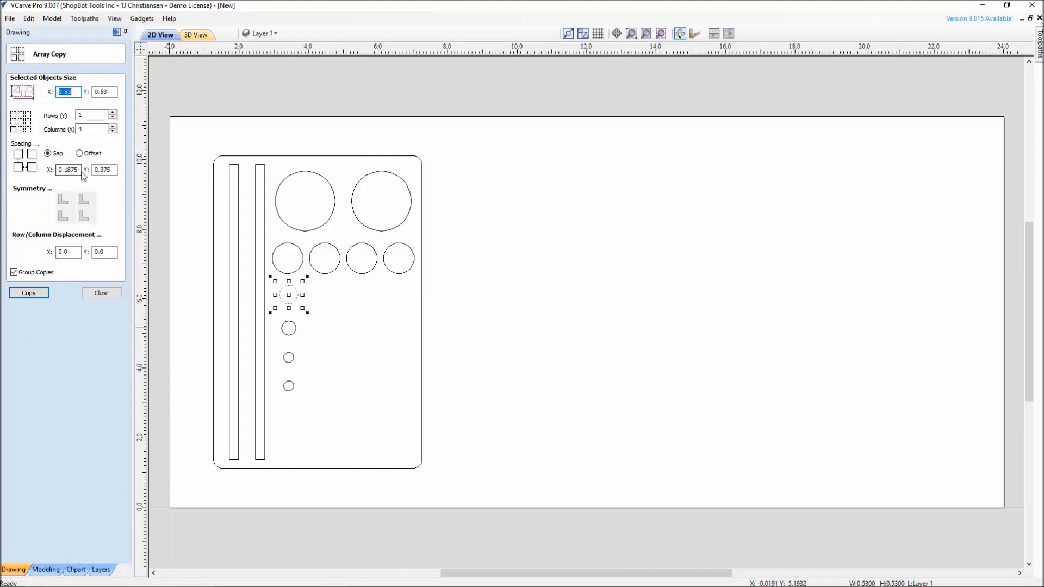
{"action": "left_click_drag", "start_coordinate": [80, 170], "coordinate": [46, 174]}
{"action": "type", "text": ".5"}
{"action": "left_click", "coordinate": [42, 294]}
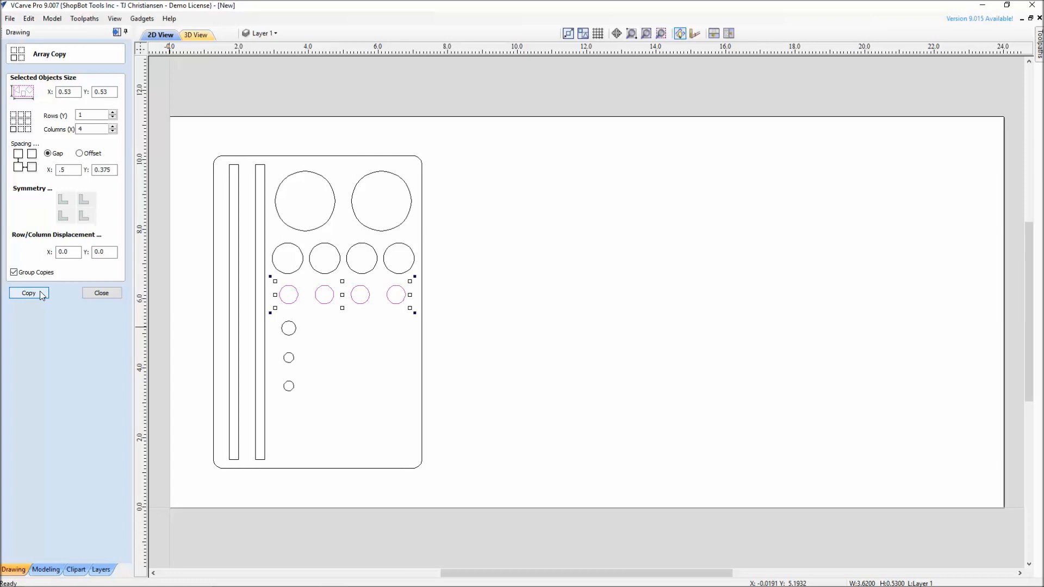
{"action": "key", "text": "ctrl+z"}
Step: Array copy the 0.53 inch circle into four columns and the circle below it into five, both with a 0.375 inch X gap
{"action": "left_click", "coordinate": [289, 304]}
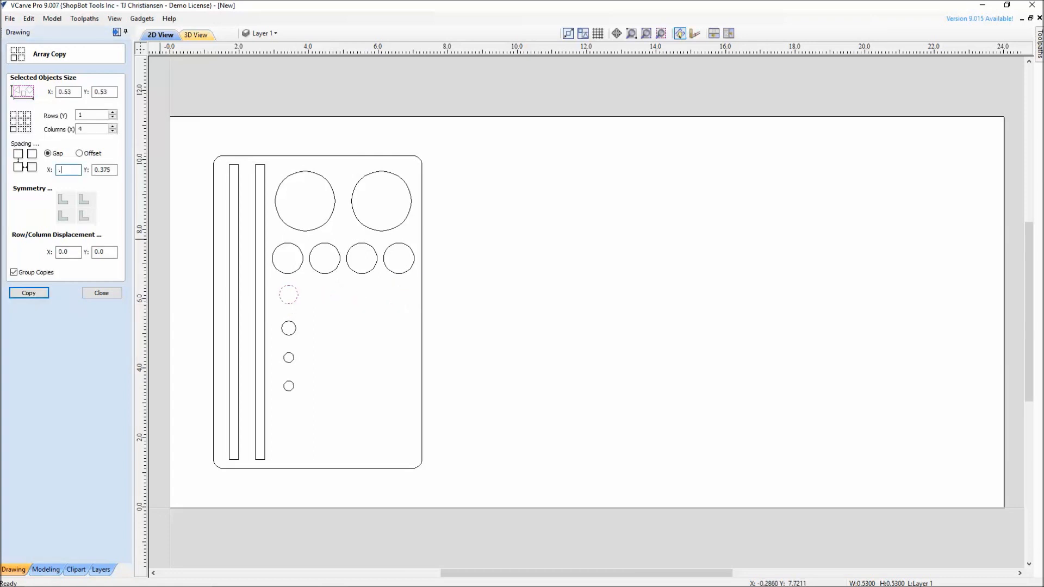
{"action": "left_click", "coordinate": [30, 294]}
{"action": "left_click", "coordinate": [289, 335]}
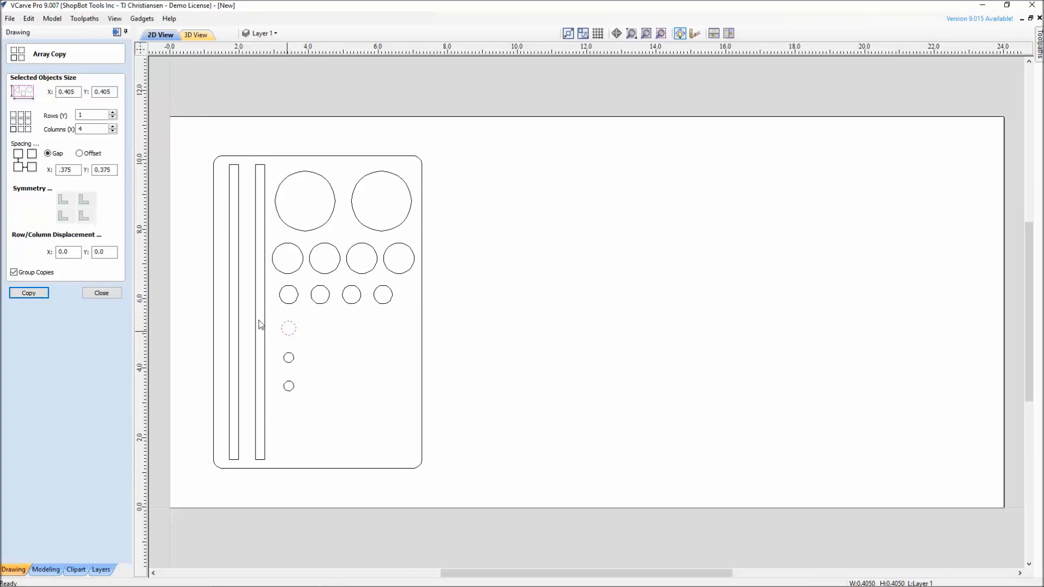
{"action": "left_click", "coordinate": [113, 127]}
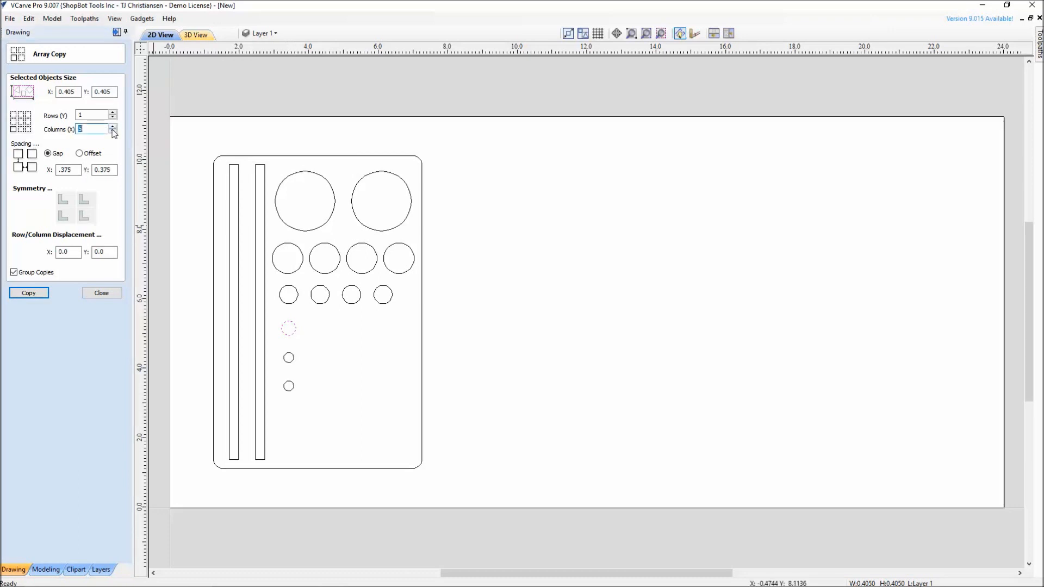
{"action": "left_click", "coordinate": [33, 294]}
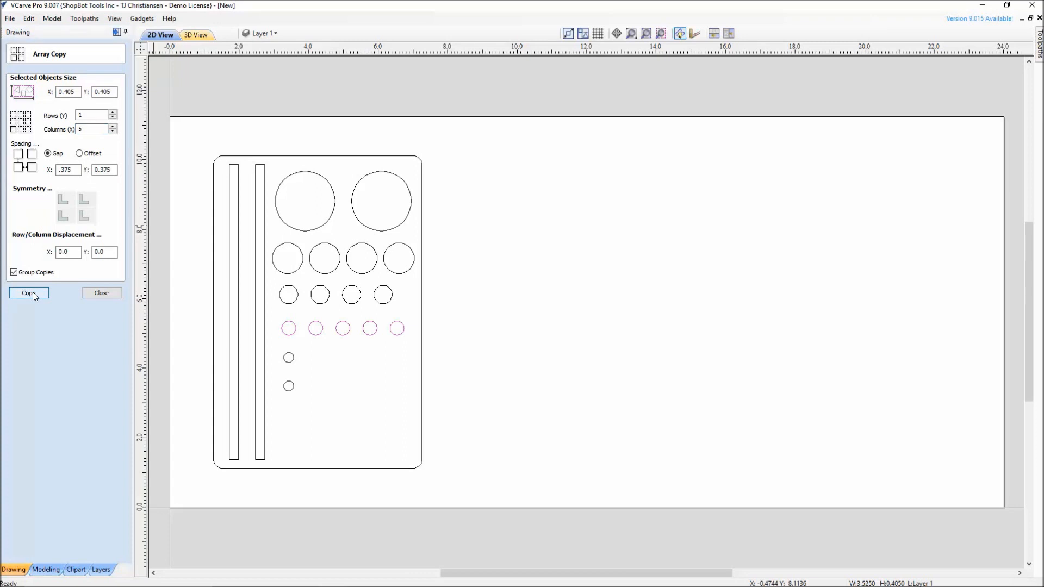
Step: Try array copying the upper of the two 0.28 inch circles into one row and six columns with a 0.375 inch X gap
{"action": "left_click", "coordinate": [287, 363]}
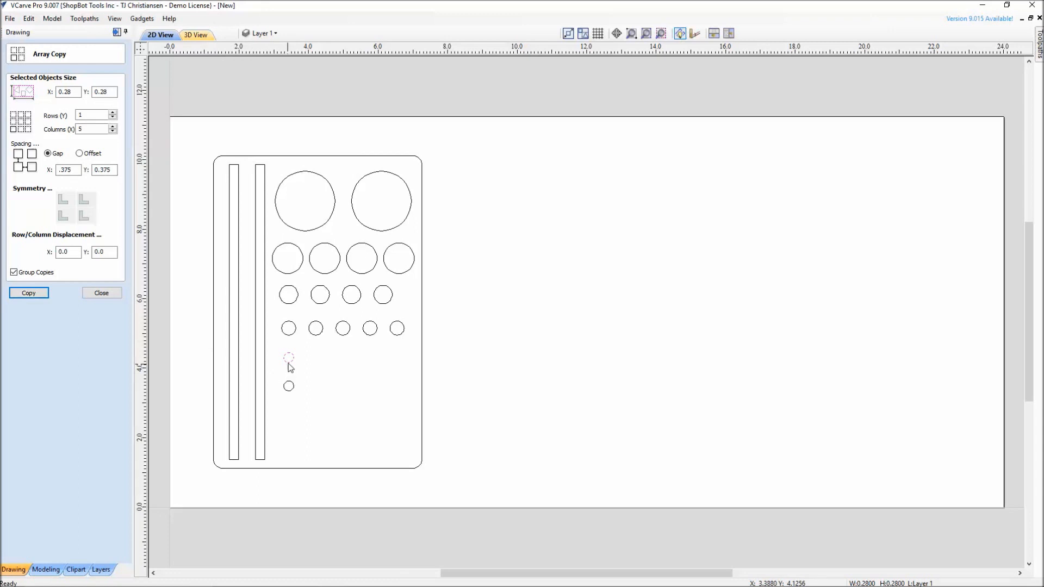
{"action": "double_click", "coordinate": [81, 129]}
{"action": "type", "text": "6"}
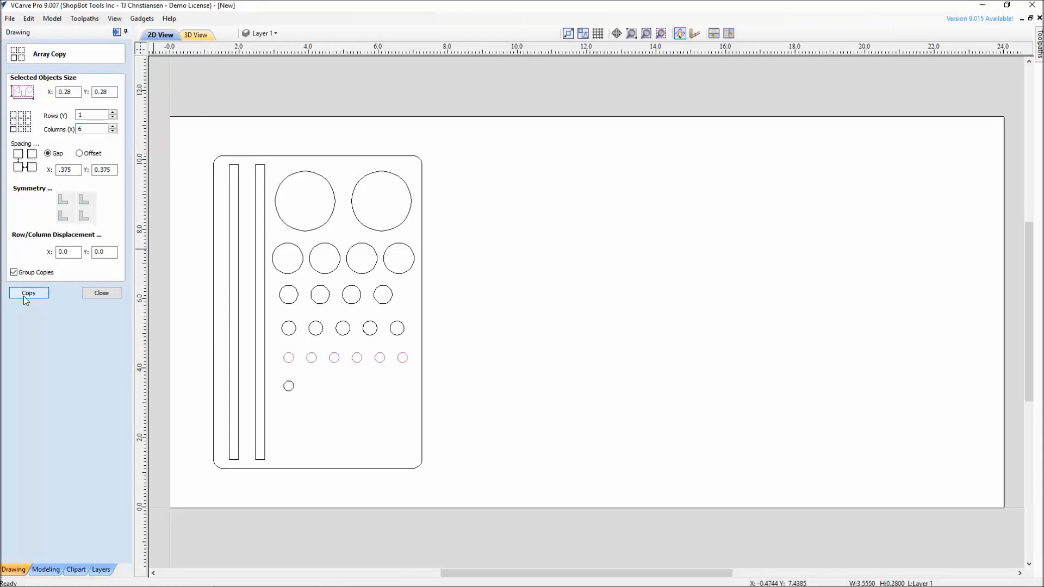
Step: Delete the row of six smallest circles and array copy the remaining 0.28 inch circle into two rows and six columns with 0.375 inch gaps
{"action": "left_click", "coordinate": [252, 386]}
{"action": "left_click", "coordinate": [293, 361]}
{"action": "key", "text": "Delete"}
{"action": "left_click", "coordinate": [289, 390]}
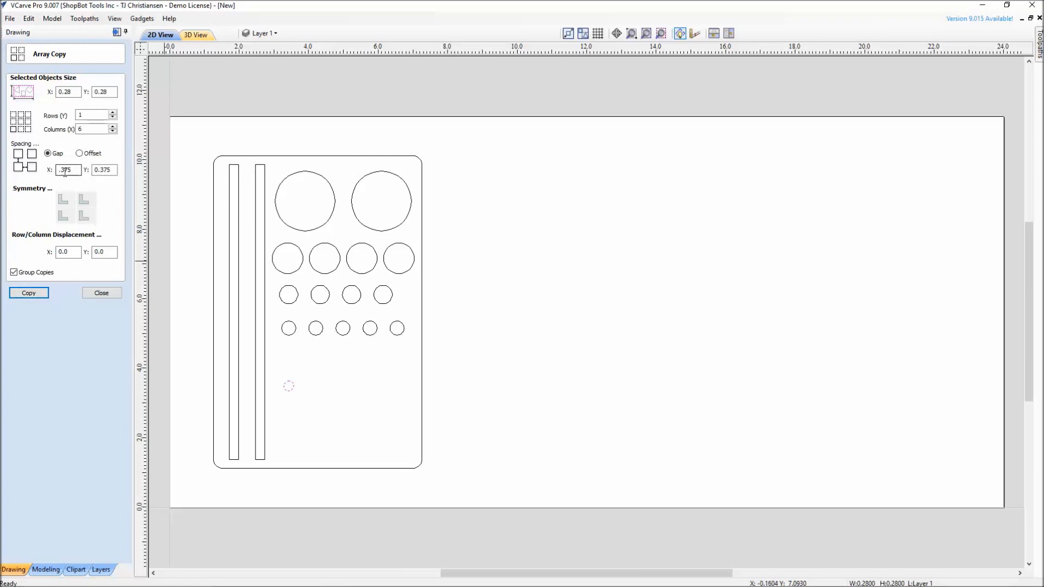
{"action": "left_click", "coordinate": [112, 112]}
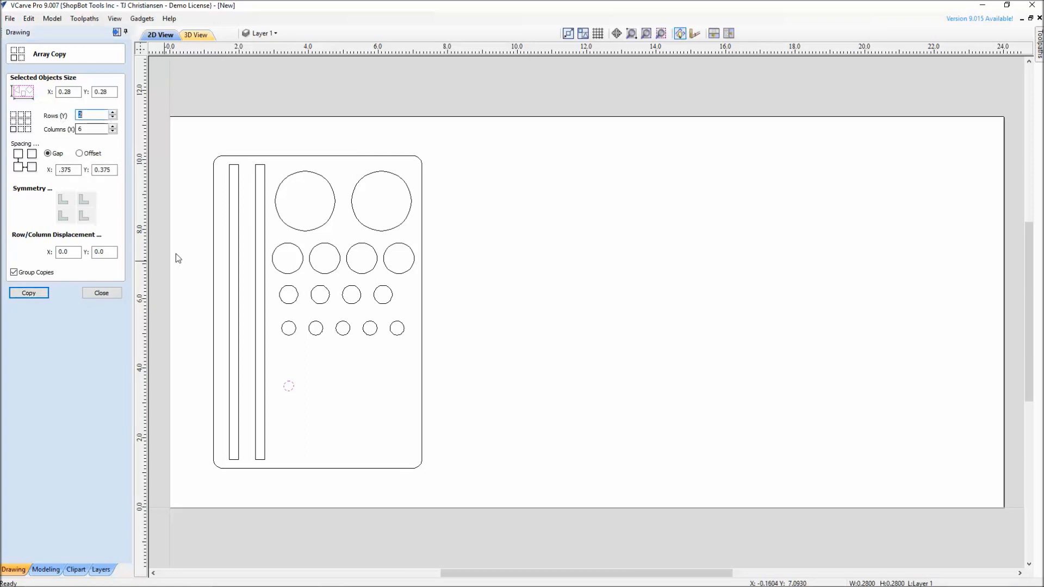
{"action": "left_click", "coordinate": [30, 293]}
{"action": "left_click", "coordinate": [102, 293]}
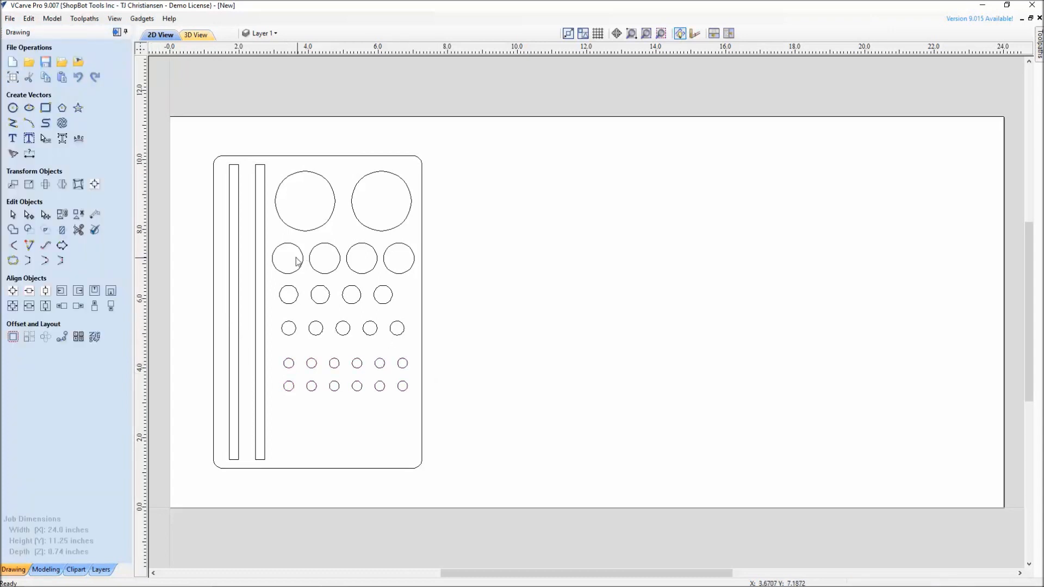
Step: Try to align all the circles horizontally on a common centre
{"action": "left_click_drag", "start_coordinate": [257, 141], "coordinate": [428, 405]}
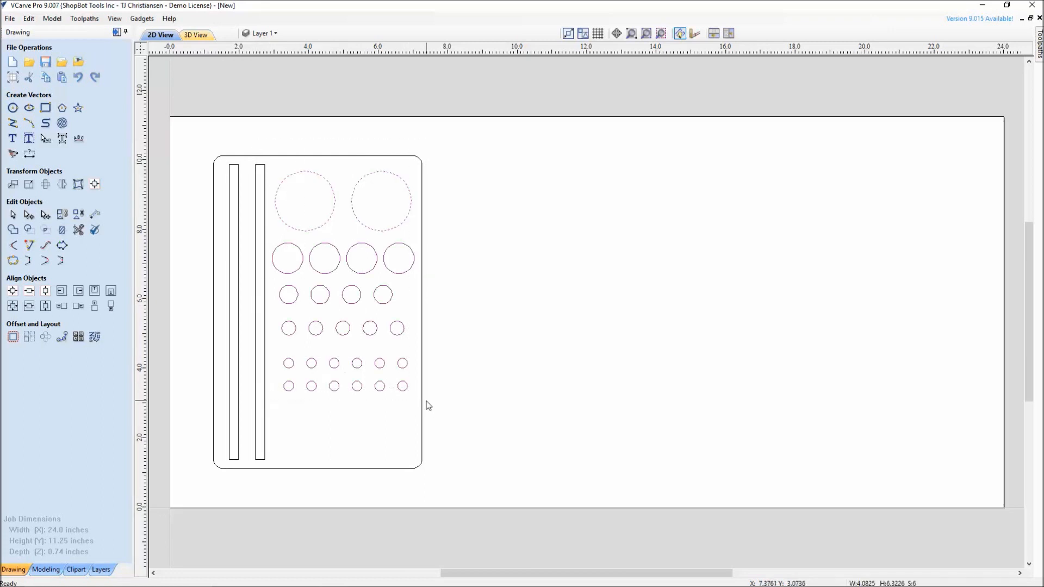
{"action": "left_click", "coordinate": [29, 306]}
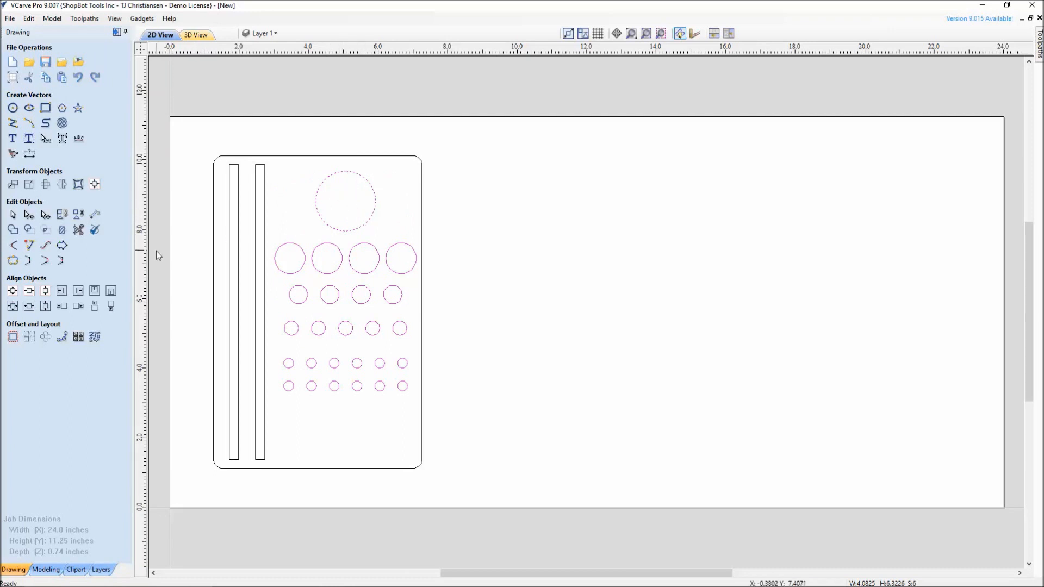
{"action": "key", "text": "ctrl+z"}
Step: Group the two large circles and align all the circle rows horizontally on a common centre
{"action": "left_click", "coordinate": [369, 215]}
{"action": "left_click_drag", "start_coordinate": [369, 215], "coordinate": [325, 193]}
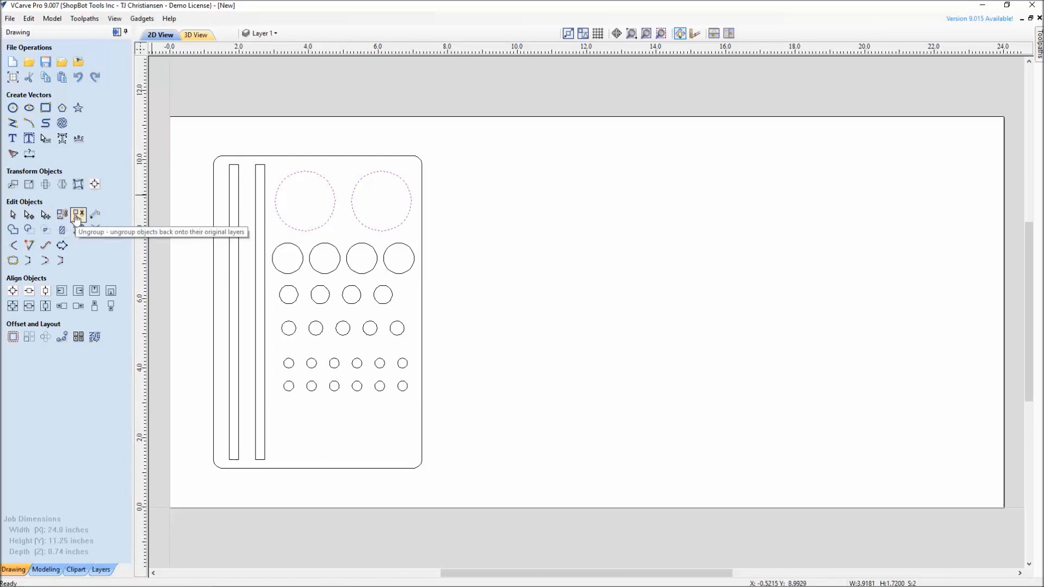
{"action": "left_click", "coordinate": [63, 216]}
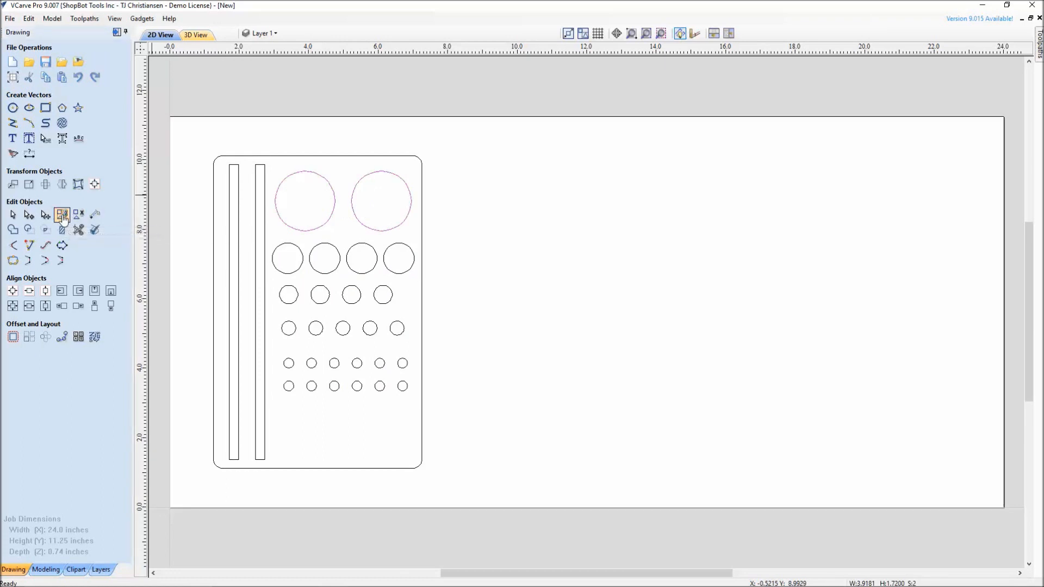
{"action": "left_click_drag", "start_coordinate": [265, 139], "coordinate": [440, 415]}
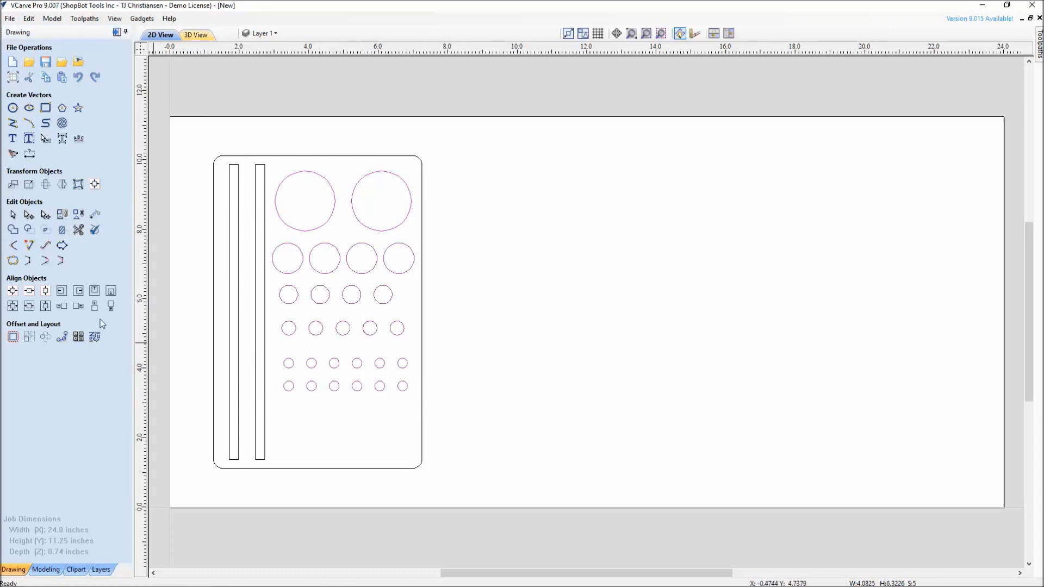
{"action": "left_click", "coordinate": [29, 306]}
{"action": "left_click", "coordinate": [517, 283]}
Step: Draw a 3.75 by 1.55 inch rectangle below the circle rows, with external corner radii of 0.125 inch
{"action": "scroll", "coordinate": [327, 380], "scroll_direction": "up", "scroll_amount": 3}
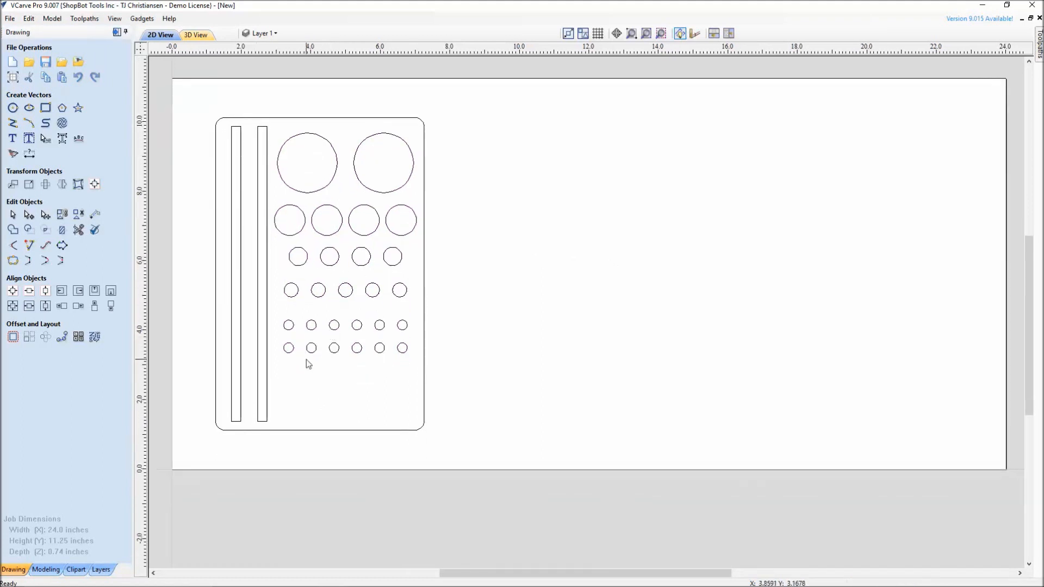
{"action": "middle_click_drag", "start_coordinate": [329, 383], "coordinate": [335, 349]}
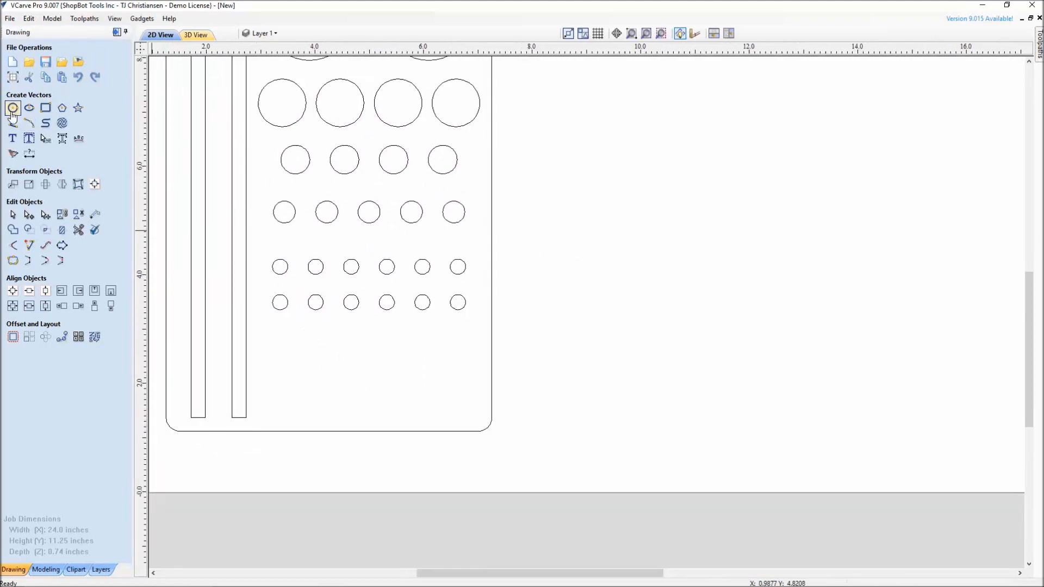
{"action": "left_click", "coordinate": [45, 109]}
{"action": "mouse_move", "coordinate": [267, 333]}
{"action": "left_mouse_down"}
{"action": "mouse_move", "coordinate": [433, 412]}
{"action": "mouse_move", "coordinate": [470, 417]}
{"action": "left_mouse_up"}
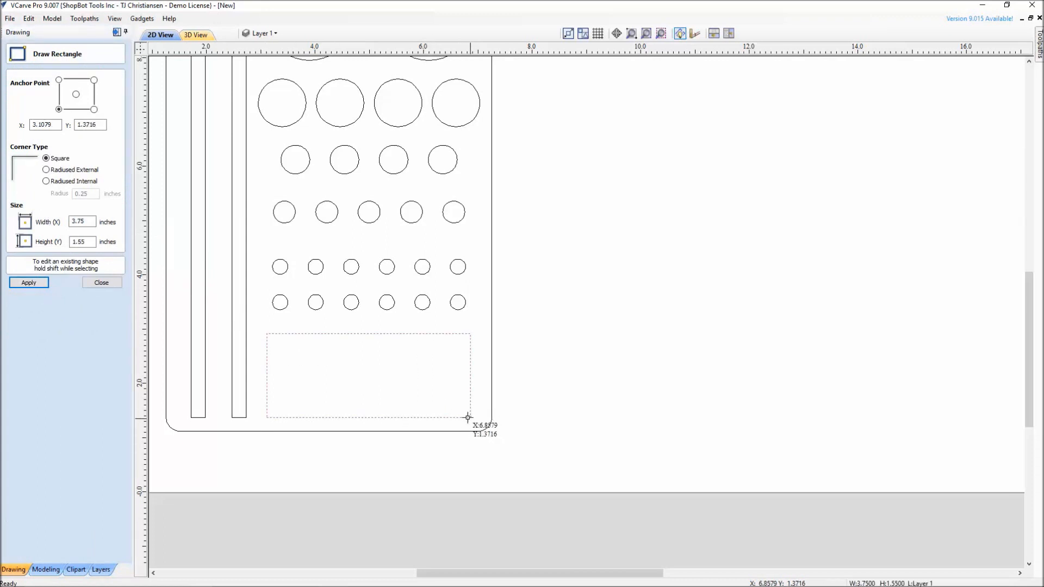
{"action": "left_click", "coordinate": [46, 169]}
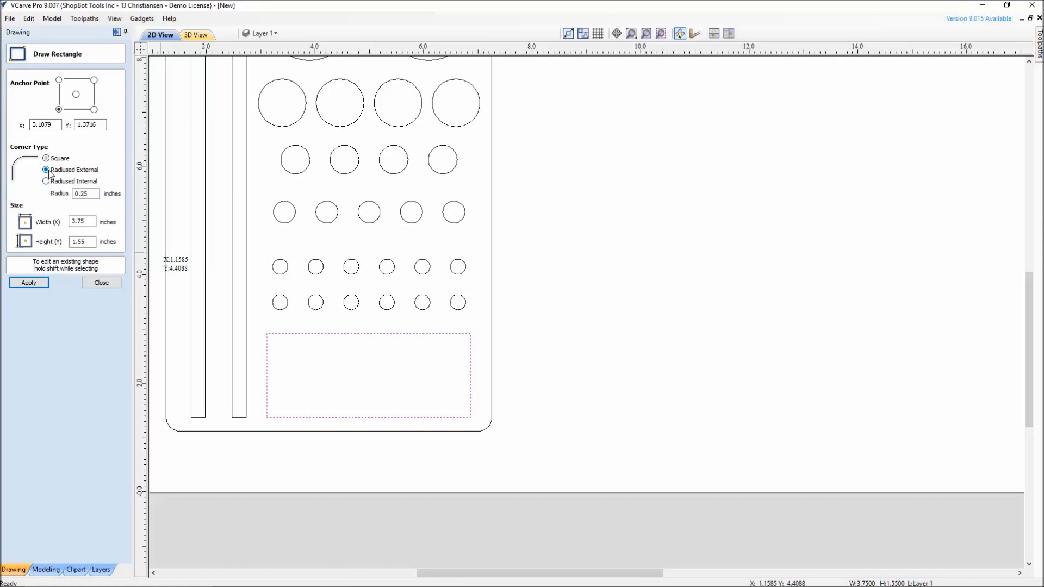
{"action": "double_click", "coordinate": [73, 193]}
{"action": "type", "text": ".125"}
{"action": "left_click", "coordinate": [31, 282]}
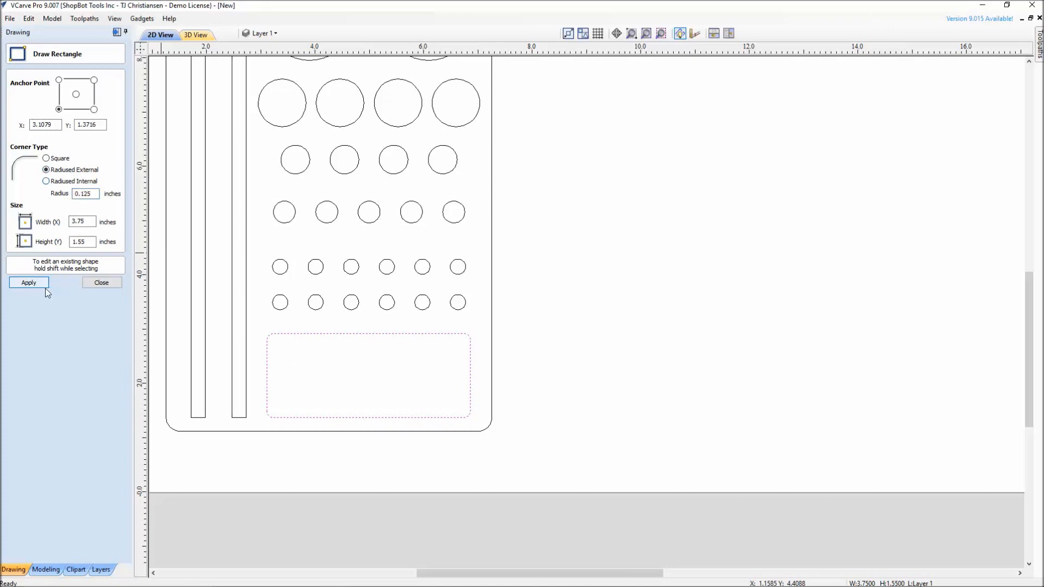
{"action": "left_click", "coordinate": [102, 282]}
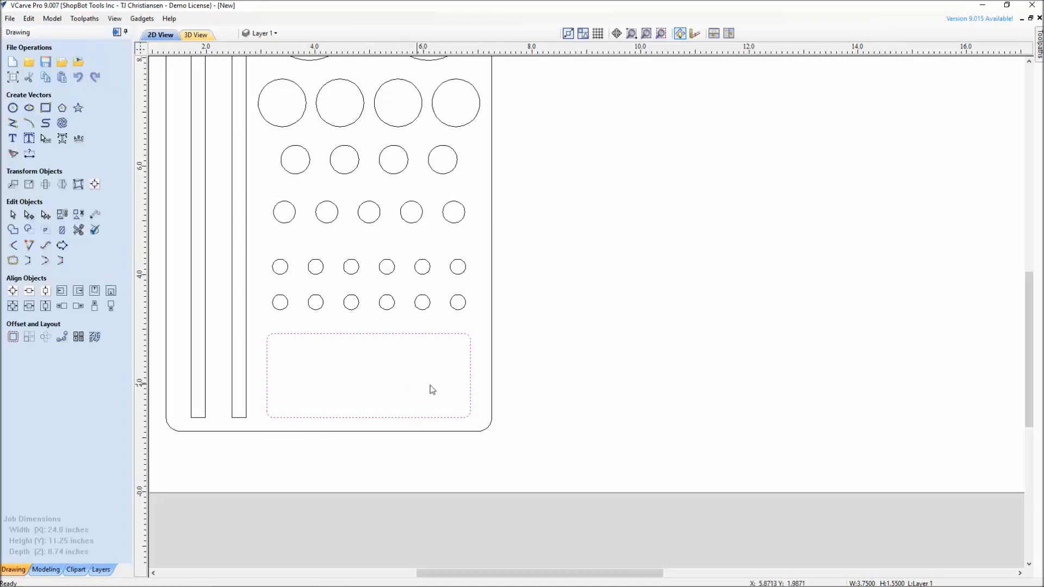
{"action": "scroll", "coordinate": [432, 390], "scroll_direction": "down", "scroll_amount": 3}
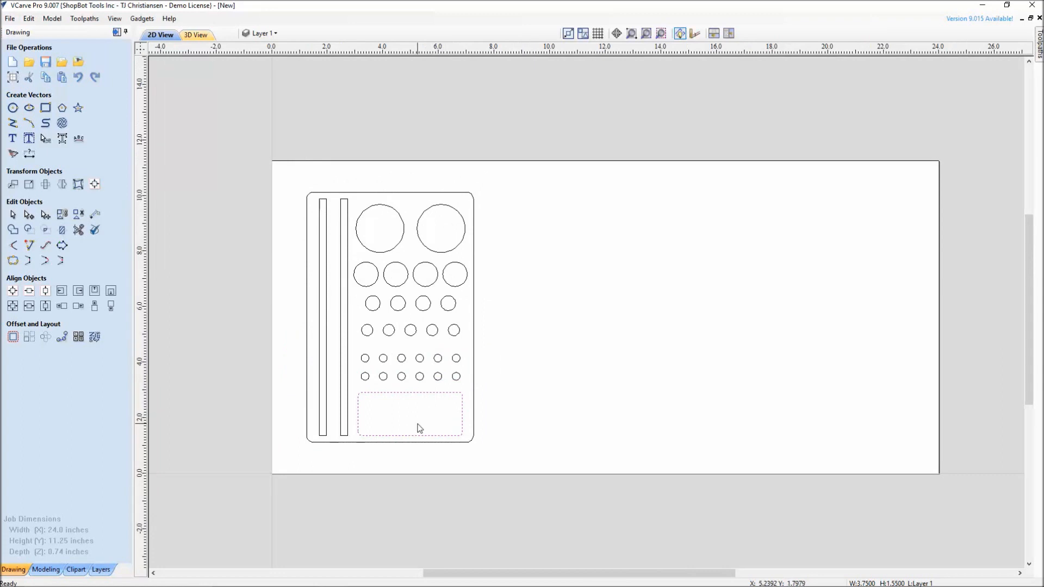
{"action": "left_click", "coordinate": [520, 253]}
Step: Centre the complete board design on the material
{"action": "middle_click_drag", "start_coordinate": [541, 277], "coordinate": [512, 251]}
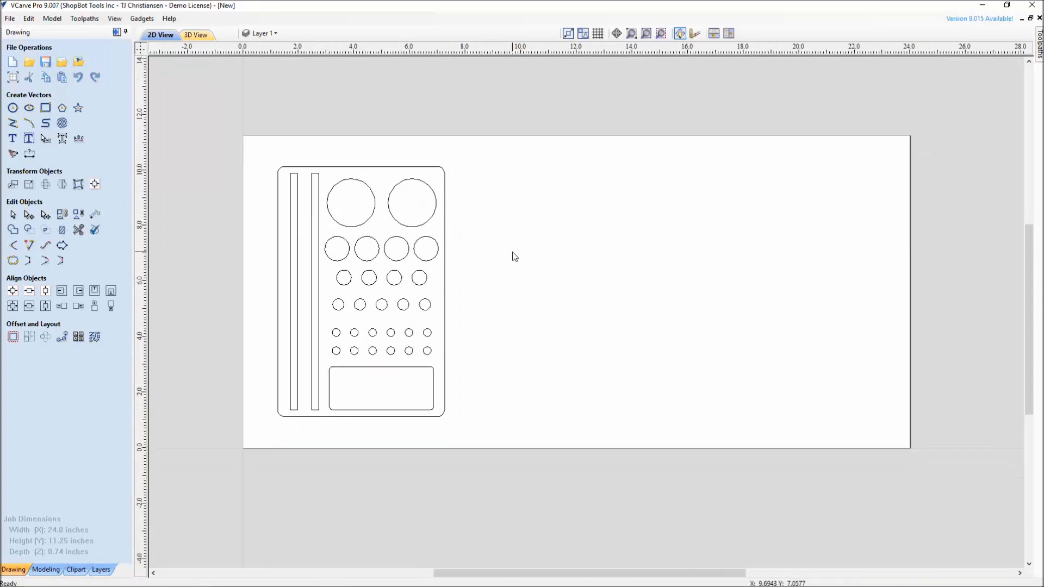
{"action": "scroll", "coordinate": [515, 257], "scroll_direction": "down", "scroll_amount": 2}
{"action": "left_click_drag", "start_coordinate": [292, 185], "coordinate": [468, 413]}
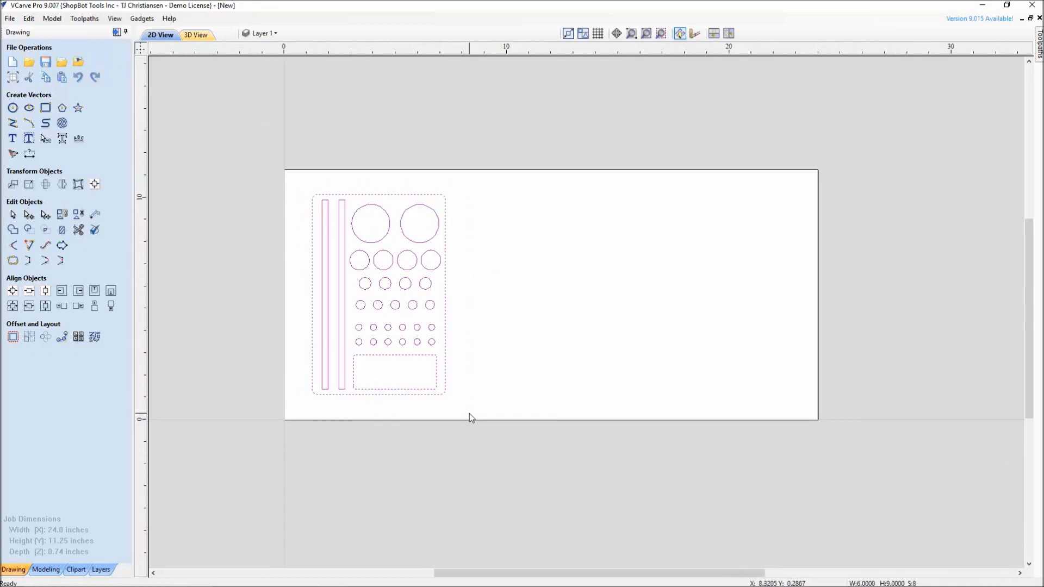
{"action": "key", "text": "F9"}
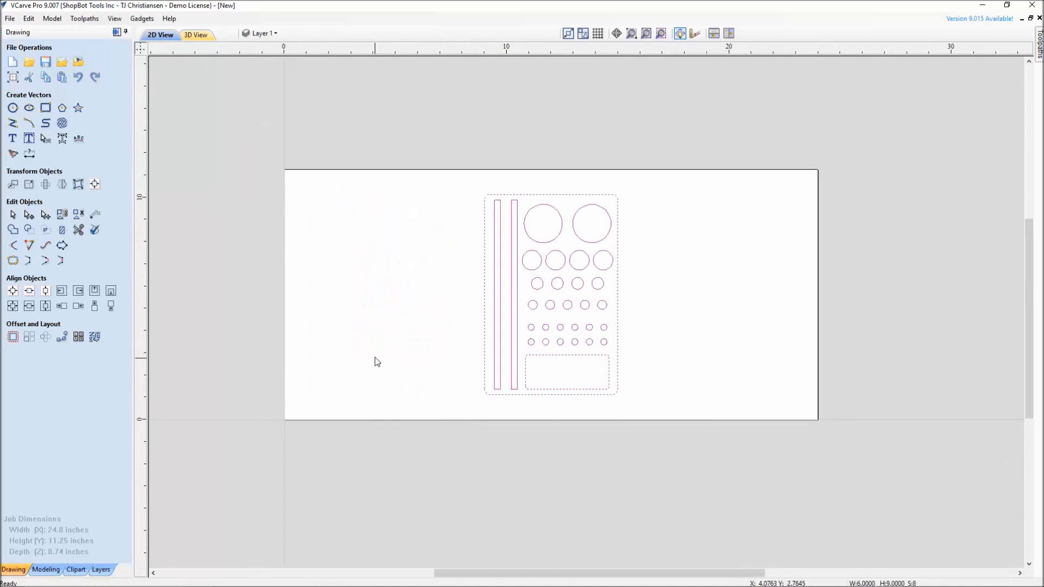
Step: Try placing a copy of the centred board design beside it, and undo back to the single board in its original position
{"action": "left_click", "coordinate": [435, 317]}
{"action": "left_click_drag", "start_coordinate": [473, 186], "coordinate": [632, 399]}
{"action": "left_click", "coordinate": [618, 386]}
{"action": "left_click_drag", "start_coordinate": [555, 292], "coordinate": [390, 294]}
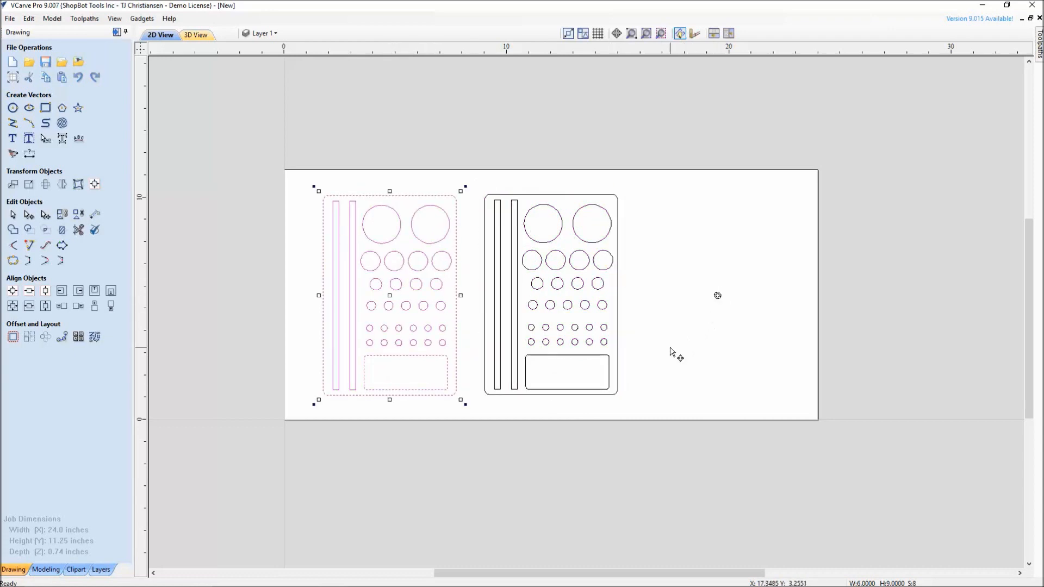
{"action": "key", "text": "Delete"}
{"action": "key", "text": "ctrl+z"}
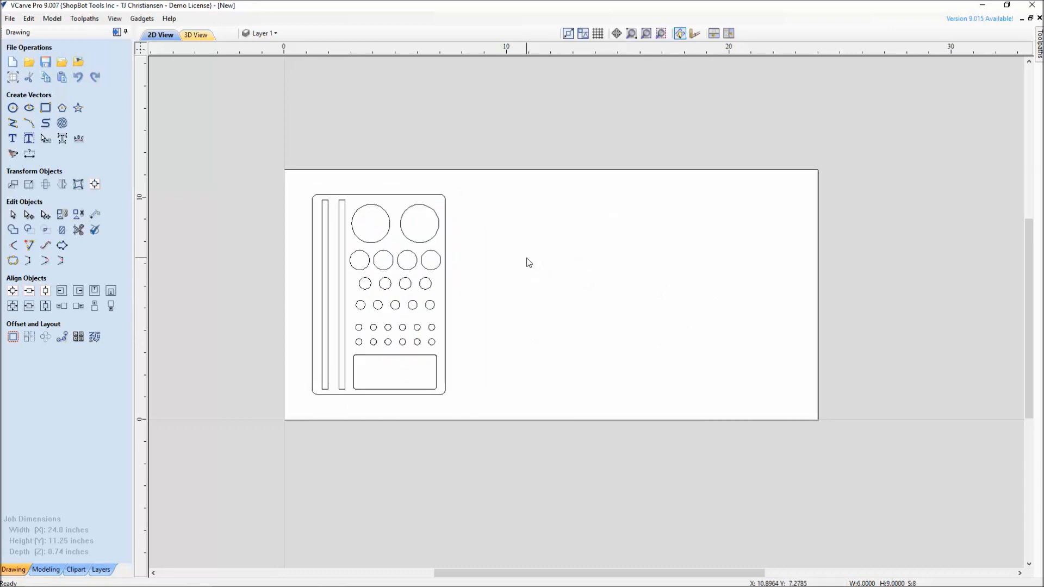
Step: Duplicate the complete board design and move the copy horizontally to the middle of the stock, clear of the original
{"action": "left_click_drag", "start_coordinate": [291, 178], "coordinate": [459, 385]}
{"action": "key", "text": "Right"}
{"action": "key", "text": "Right"}
{"action": "key", "text": "Right"}
{"action": "key", "text": "Right"}
{"action": "key", "text": "Right"}
{"action": "key", "text": "Right"}
{"action": "key", "text": "Right"}
{"action": "key", "text": "Right"}
{"action": "key", "text": "Right"}
{"action": "key", "text": "Right"}
{"action": "key", "text": "Right"}
{"action": "key", "text": "Right"}
{"action": "key", "text": "Right"}
{"action": "key", "text": "Right"}
{"action": "key", "text": "Right"}
{"action": "key", "text": "Right"}
{"action": "key", "text": "Left"}
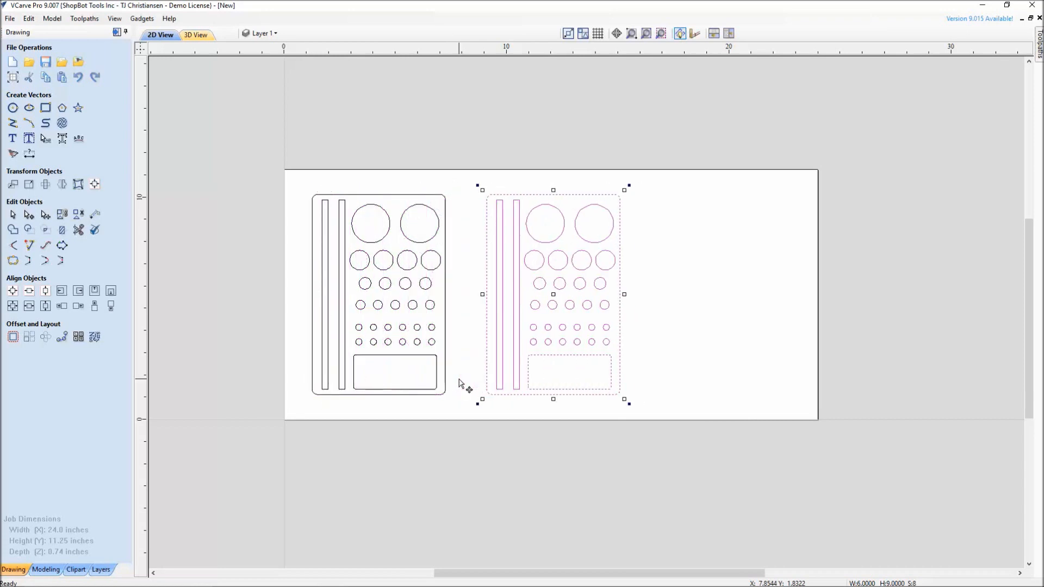
Step: Duplicate the middle board and shift the new copy horizontally into the free space beside it to make a third board
{"action": "key", "text": "ctrl+c"}
{"action": "key", "text": "ctrl+v"}
{"action": "key", "text": "Right"}
{"action": "key", "text": "Right"}
{"action": "key", "text": "Right"}
{"action": "key", "text": "Right"}
{"action": "key", "text": "Right"}
{"action": "key", "text": "Right"}
{"action": "key", "text": "Right"}
{"action": "key", "text": "Right"}
{"action": "key", "text": "Right"}
{"action": "key", "text": "Right"}
{"action": "key", "text": "Right"}
{"action": "key", "text": "Right"}
{"action": "key", "text": "Right"}
{"action": "key", "text": "Right"}
{"action": "key", "text": "Right"}
{"action": "key", "text": "Right"}
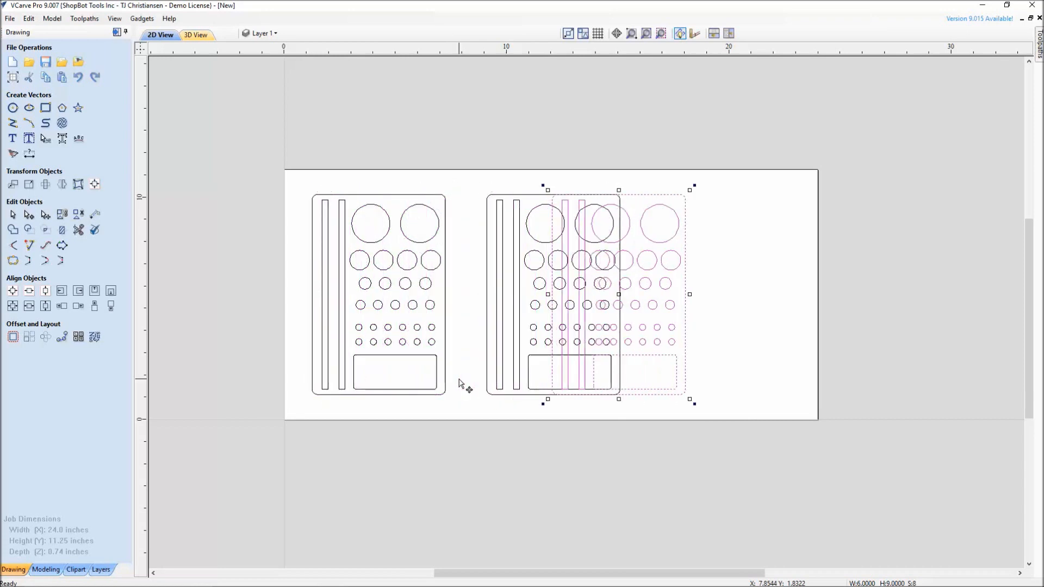
{"action": "key", "text": "Left"}
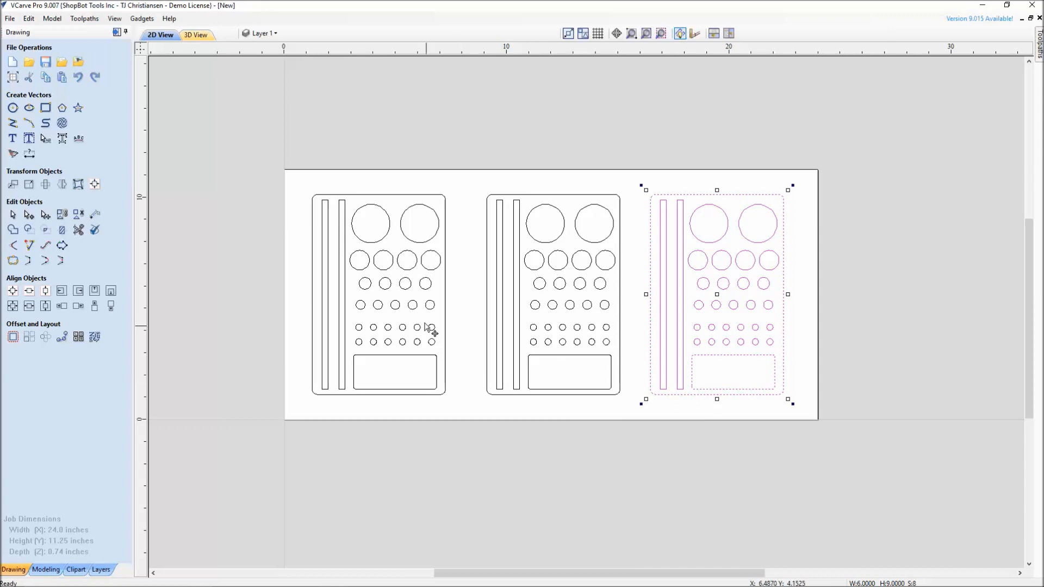
{"action": "left_click", "coordinate": [470, 177]}
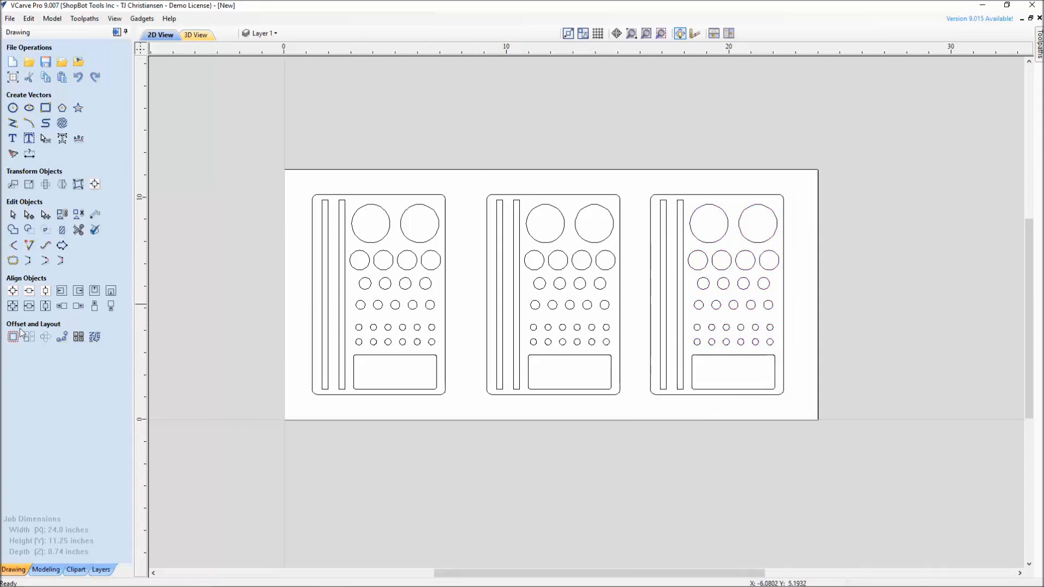
Step: Start a pocket toolpath for all shapes inside the three board outlines, excluding the outlines, with a 0.5 inch cut depth and advanced options hidden
{"action": "left_click", "coordinate": [116, 33]}
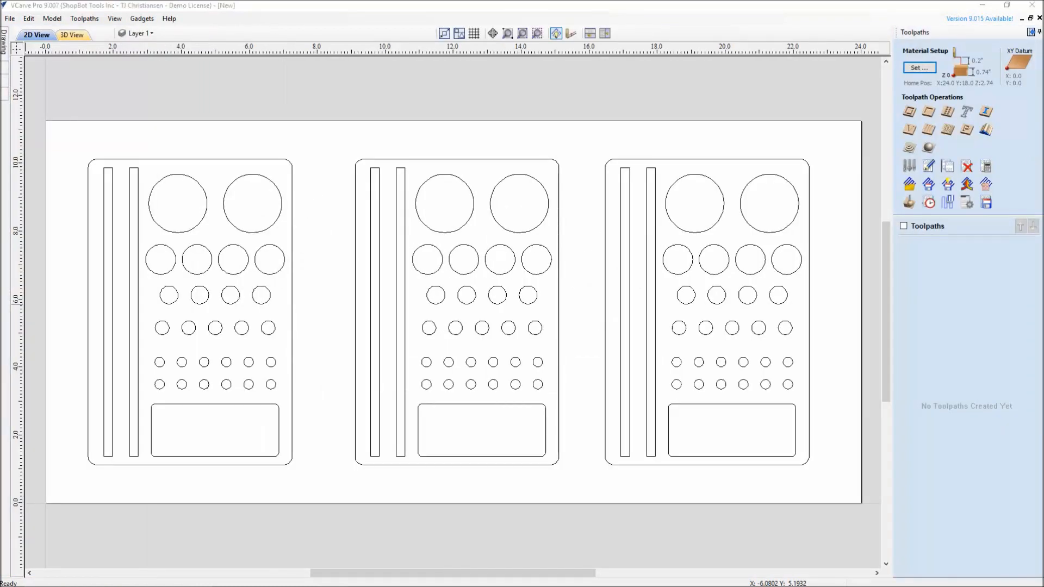
{"action": "left_click_drag", "start_coordinate": [70, 122], "coordinate": [824, 495]}
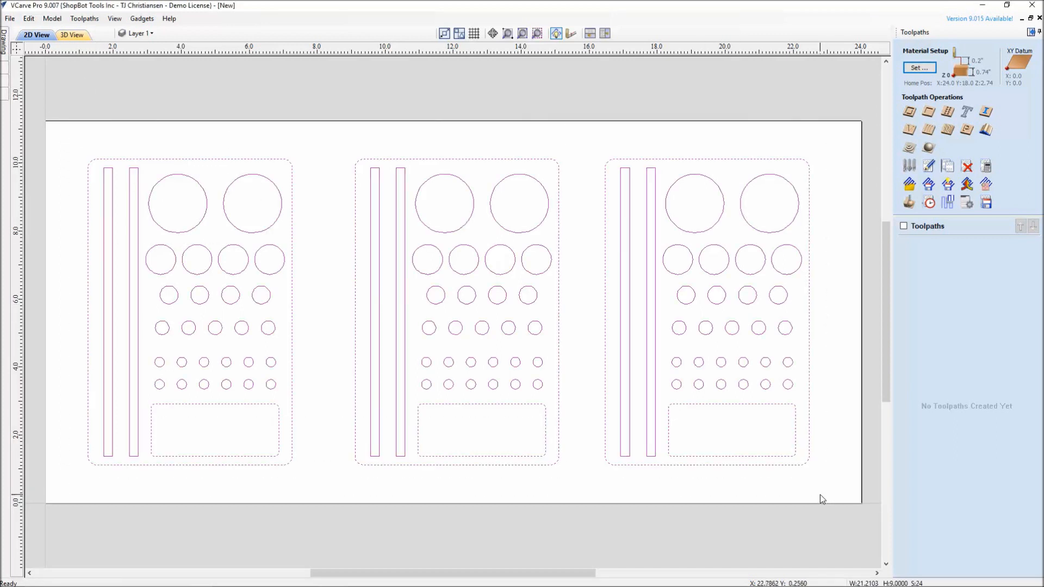
{"action": "left_click_drag", "start_coordinate": [612, 168], "coordinate": [552, 157], "text": "ctrl"}
{"action": "left_click", "coordinate": [291, 180], "text": "ctrl"}
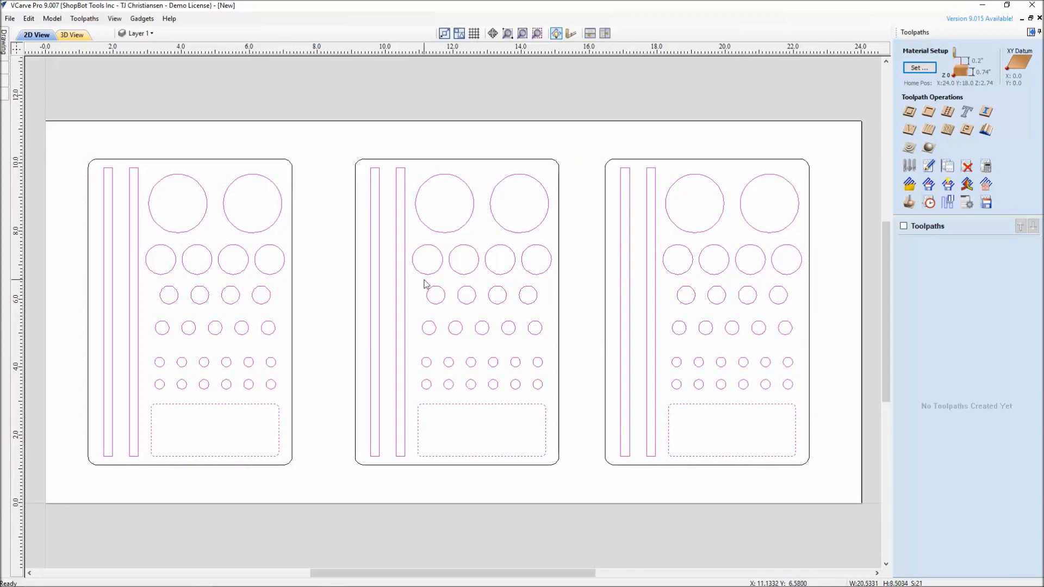
{"action": "left_click", "coordinate": [927, 112]}
{"action": "double_click", "coordinate": [1003, 94]}
{"action": "type", "text": ".5"}
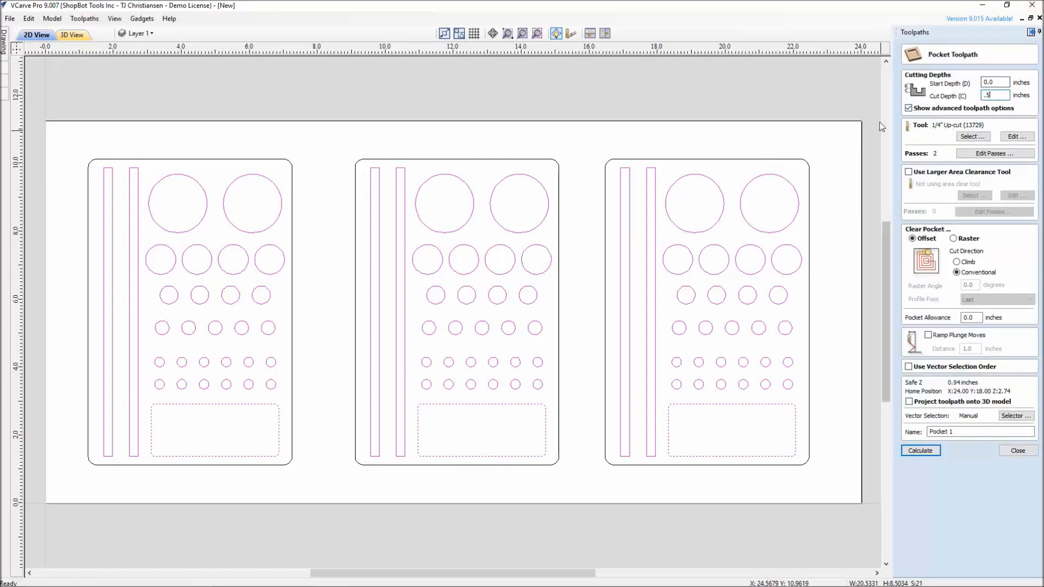
{"action": "left_click", "coordinate": [908, 109]}
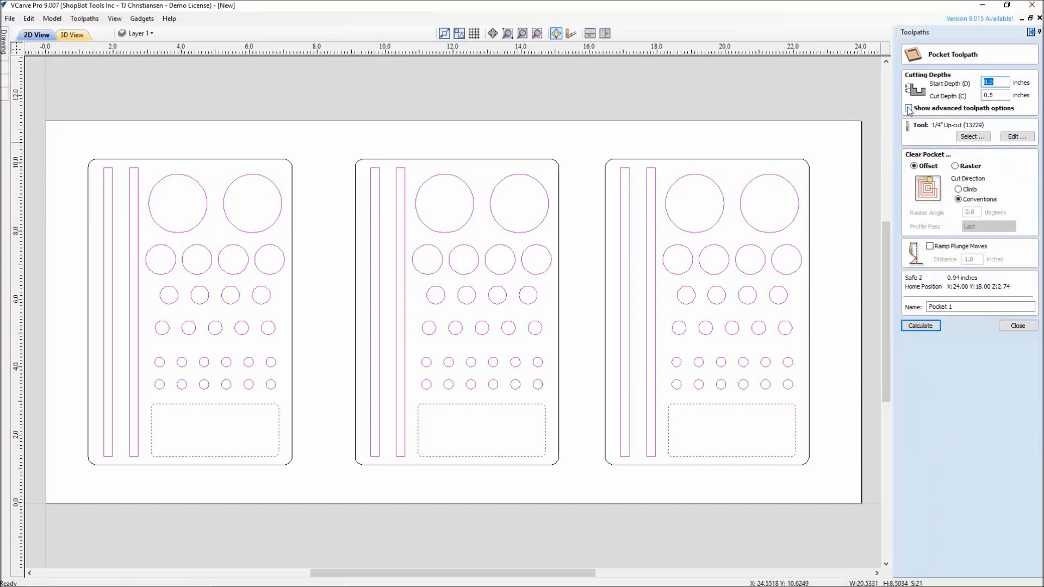
Step: Choose the 1/4" Straight (48-005) end mill from the SB Starter Set as the pocket toolpath's tool
{"action": "left_click", "coordinate": [972, 136]}
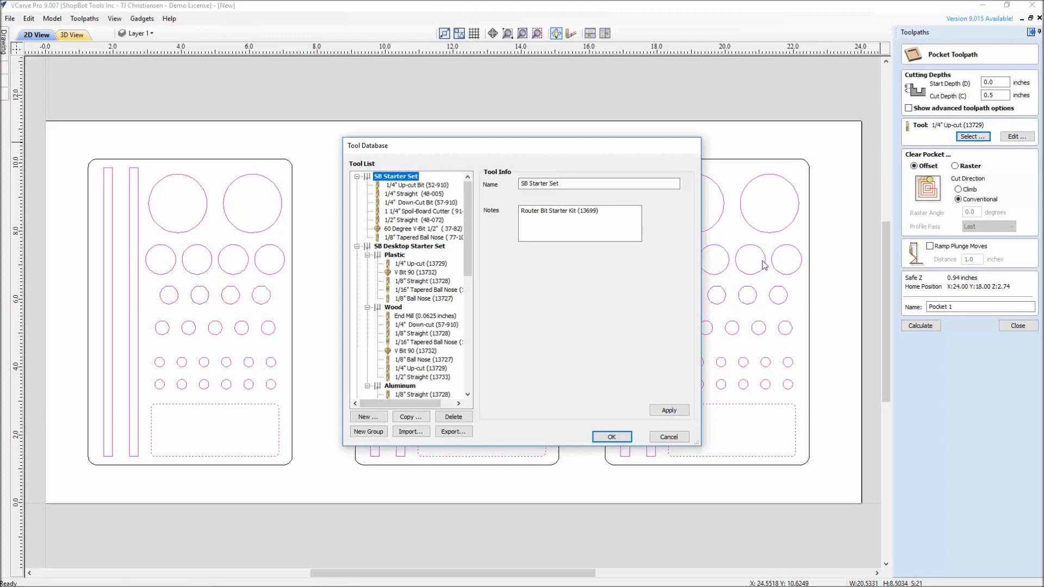
{"action": "left_click", "coordinate": [405, 194]}
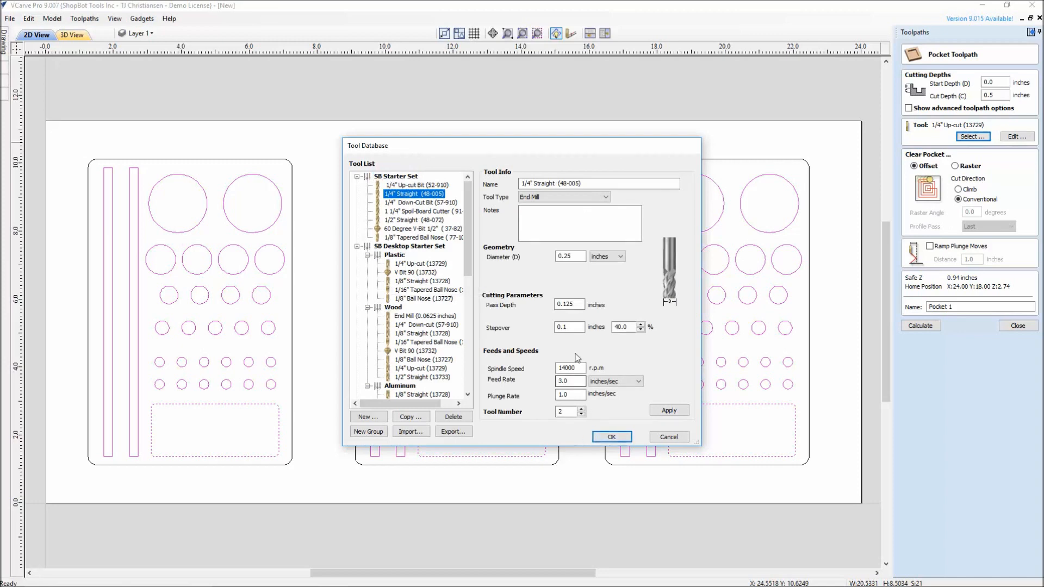
{"action": "left_click", "coordinate": [613, 436]}
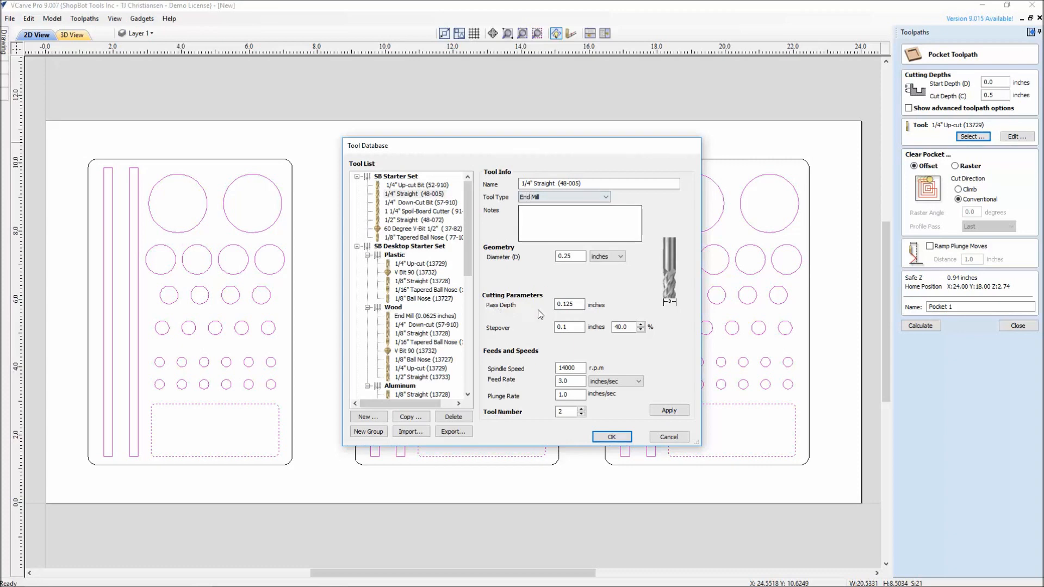
{"action": "left_click", "coordinate": [611, 437]}
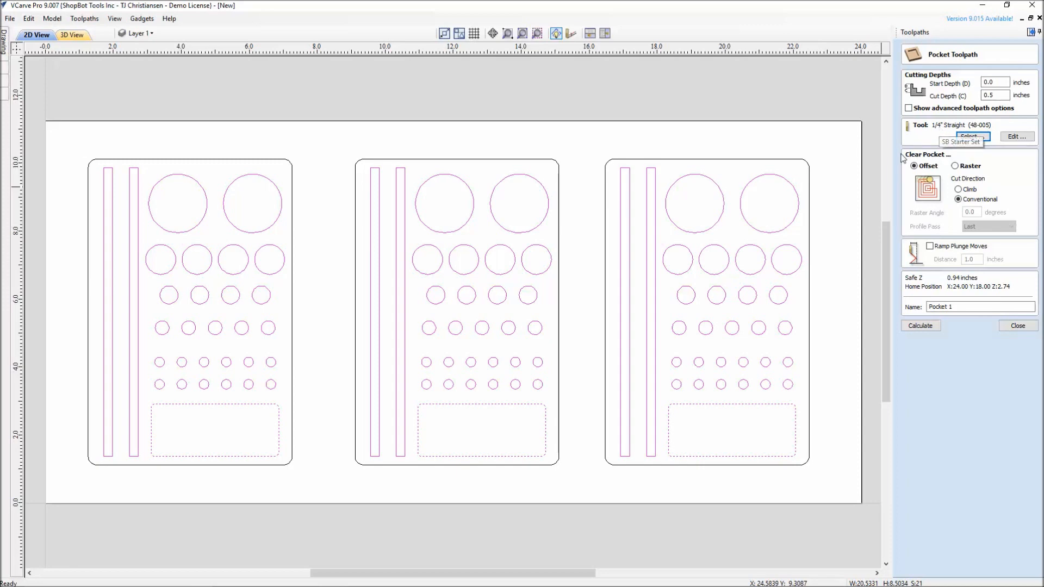
Step: Show the advanced options for the pocket toolpath
{"action": "left_click", "coordinate": [908, 108]}
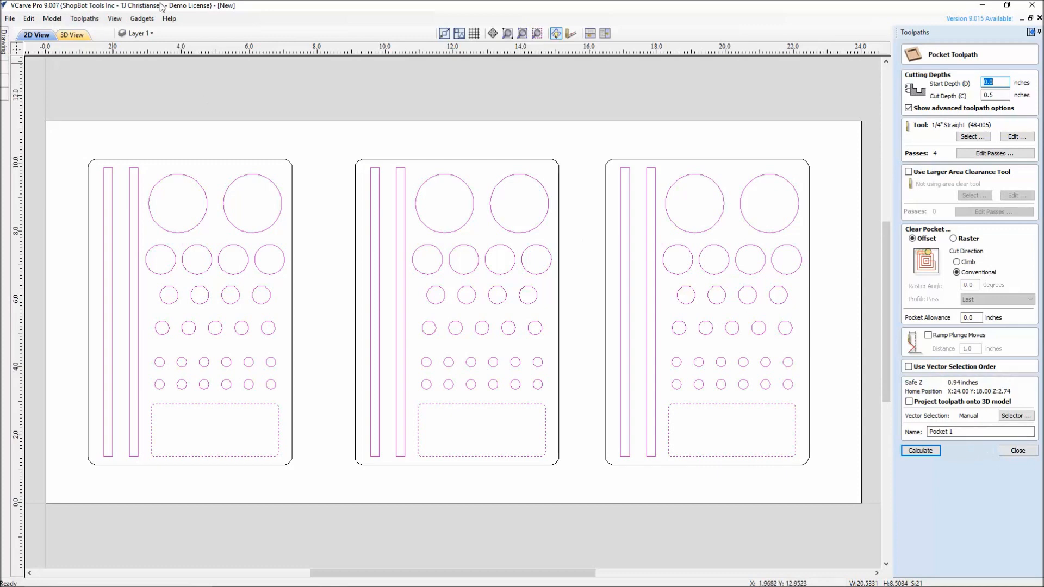
{"action": "left_click", "coordinate": [169, 19]}
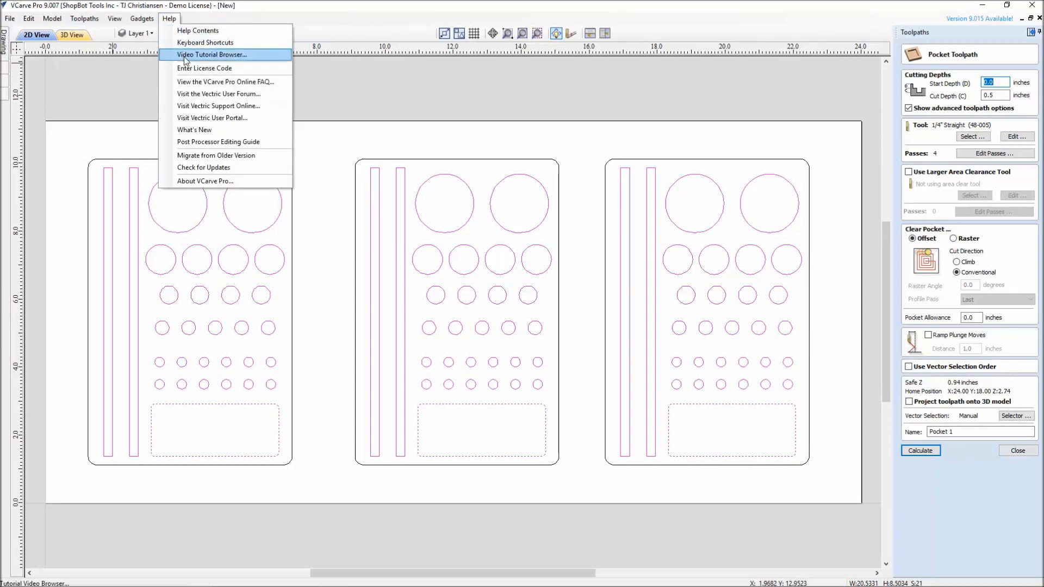
{"action": "left_click", "coordinate": [169, 19]}
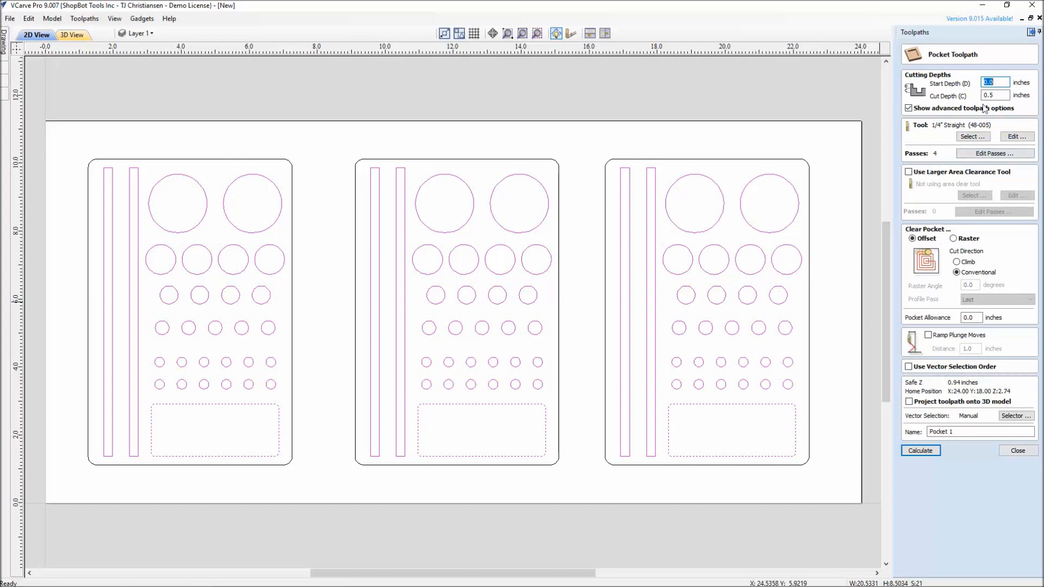
{"action": "left_click", "coordinate": [169, 19]}
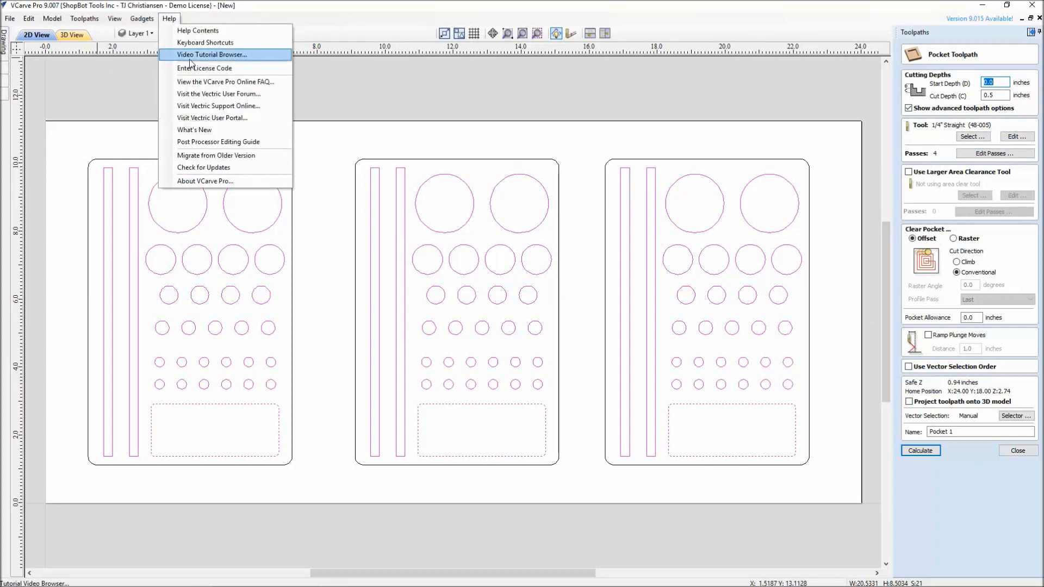
{"action": "left_click", "coordinate": [712, 70]}
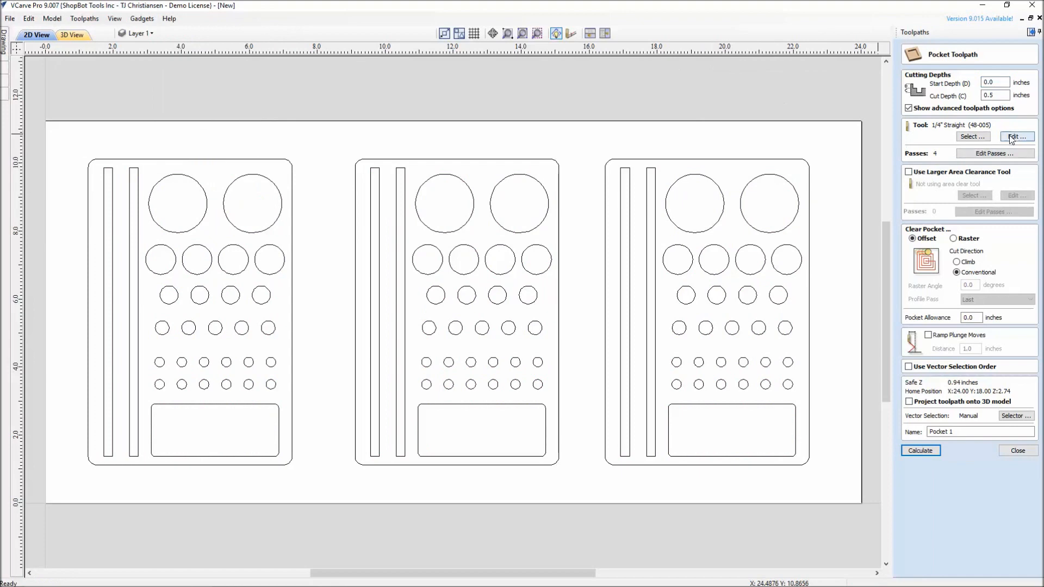
Step: Set the pocket toolpath to cut in 2 passes and name it .5Pocket
{"action": "left_click", "coordinate": [999, 153]}
{"action": "left_click", "coordinate": [524, 417]}
{"action": "left_click", "coordinate": [524, 418]}
{"action": "left_click", "coordinate": [551, 436]}
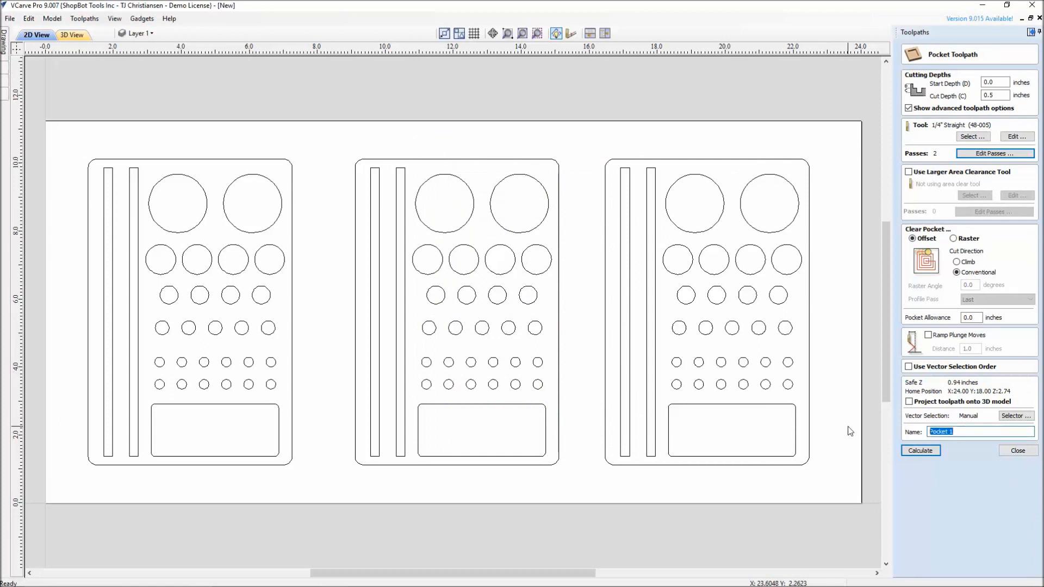
{"action": "type", "text": ".5"}
Step: Select all shapes inside the three board outlines, excluding the outlines themselves, and calculate the pocket toolpath
{"action": "left_click_drag", "start_coordinate": [79, 136], "coordinate": [839, 488]}
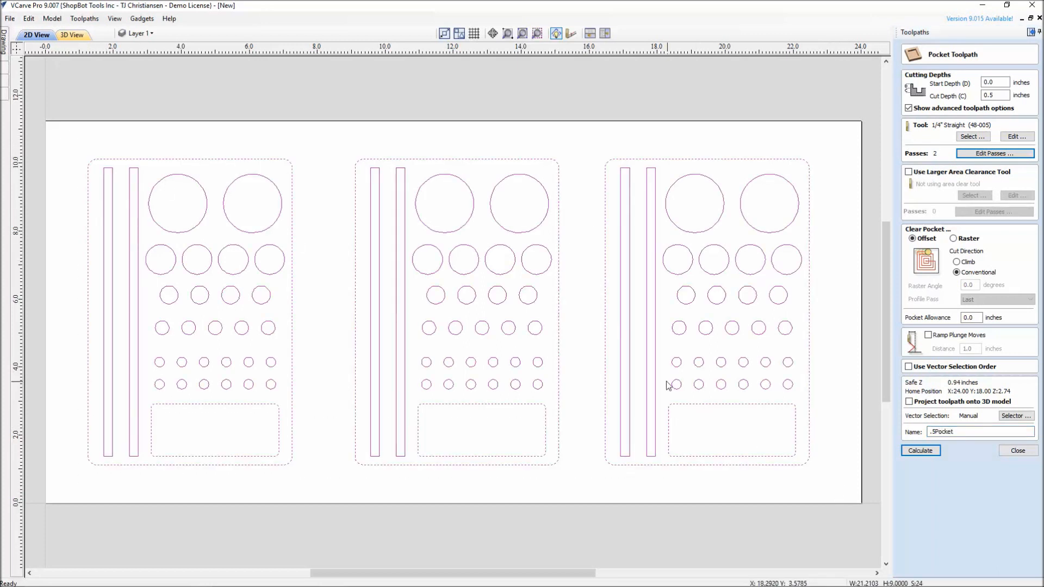
{"action": "left_click", "coordinate": [605, 192], "text": "ctrl"}
{"action": "left_click", "coordinate": [559, 190], "text": "ctrl"}
{"action": "left_click", "coordinate": [292, 202], "text": "ctrl"}
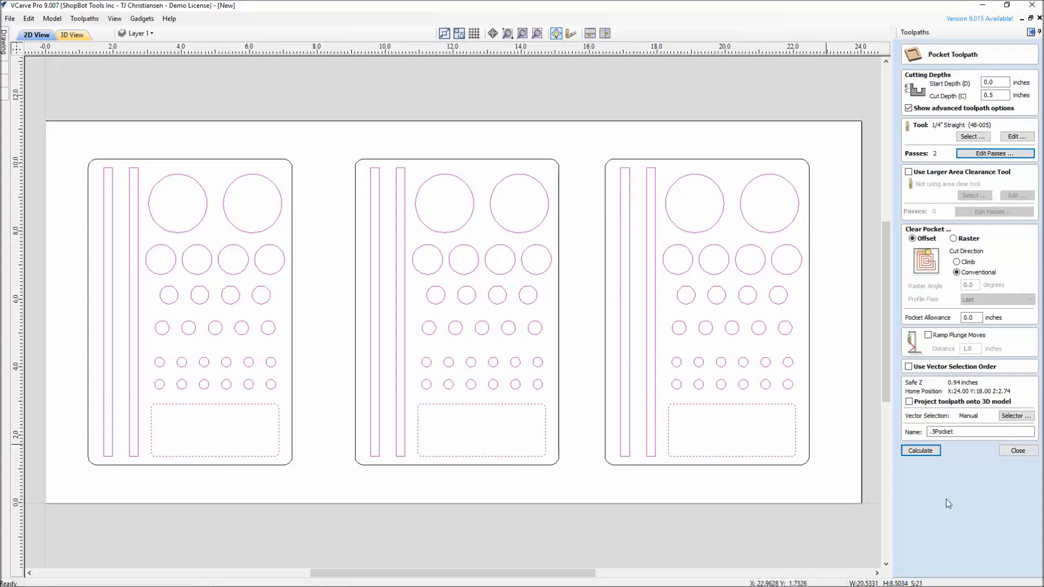
{"action": "left_click", "coordinate": [920, 451]}
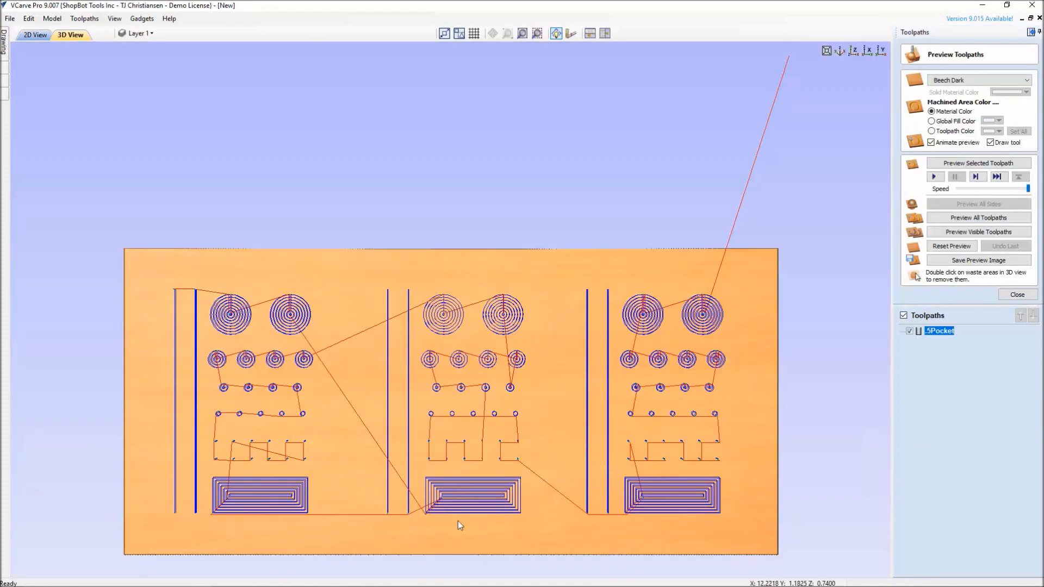
Step: Preview the pocket cuts on the stock in 3D from an angle, and return to the 2D drawing with the preview closed
{"action": "left_click_drag", "start_coordinate": [458, 521], "coordinate": [461, 434]}
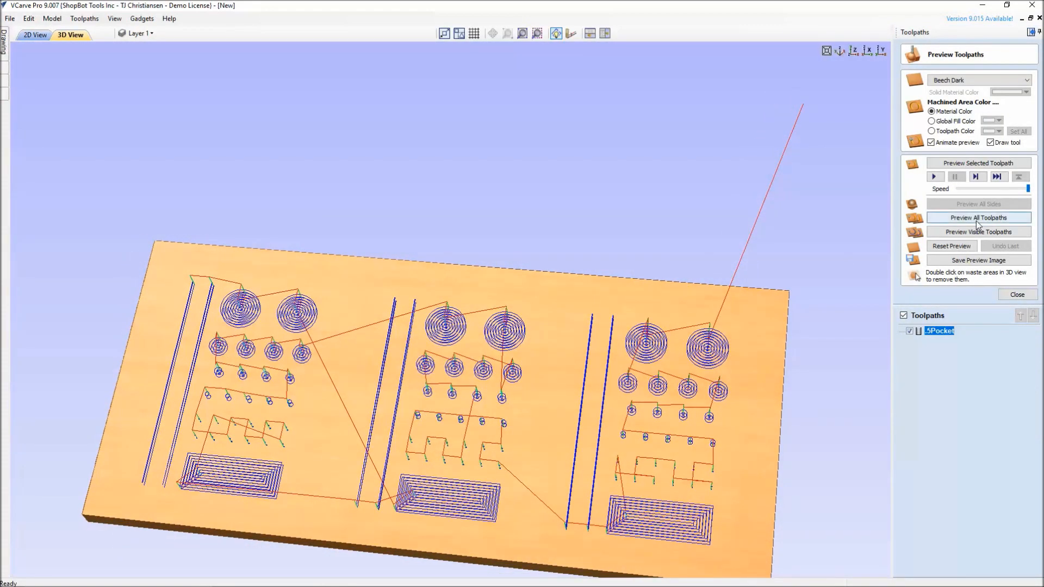
{"action": "left_click", "coordinate": [973, 233]}
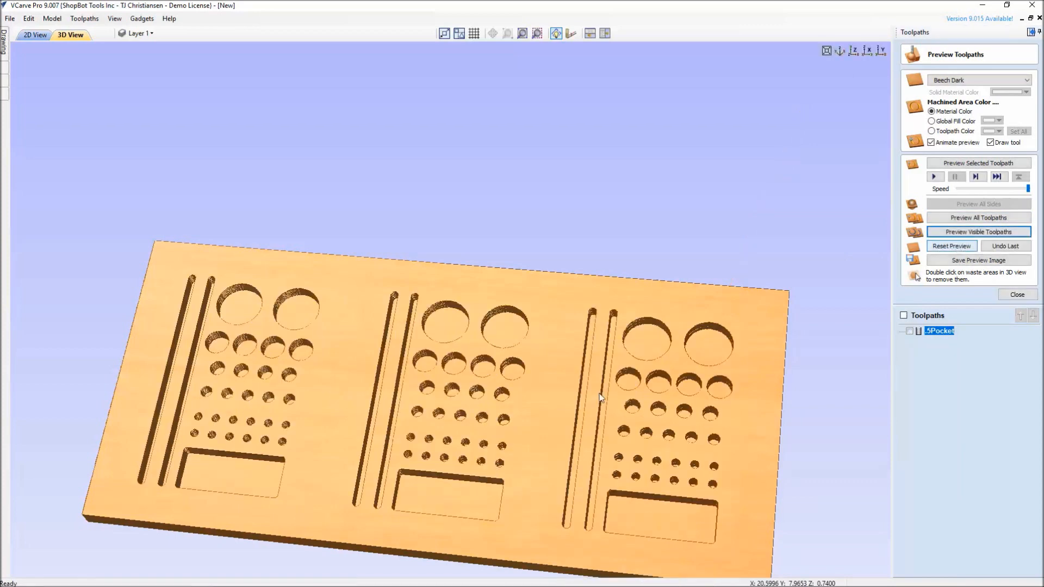
{"action": "left_click", "coordinate": [36, 35]}
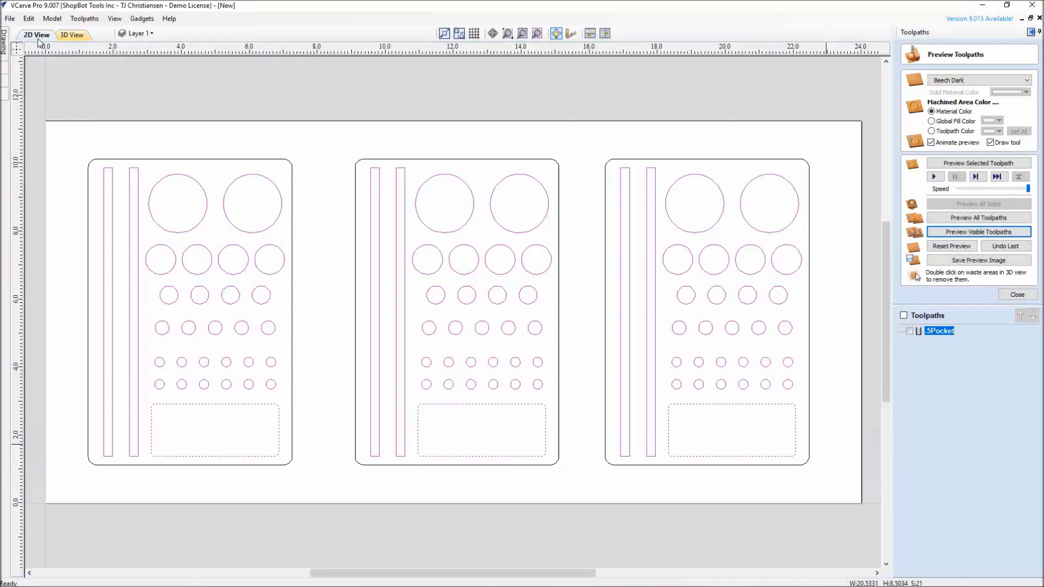
{"action": "left_click", "coordinate": [1017, 295]}
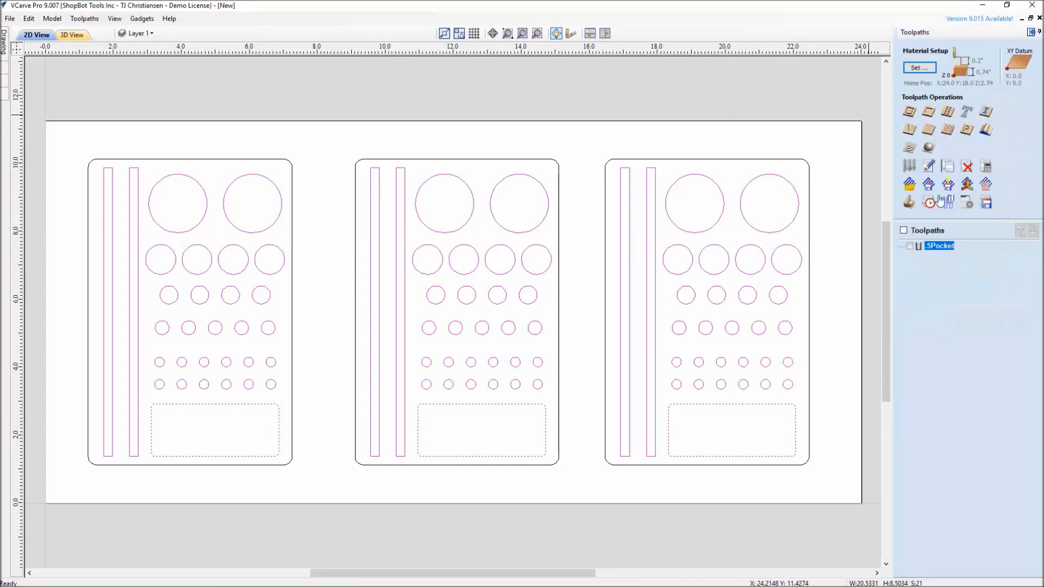
Step: Start a 2D profile toolpath for the three board outlines with a 0.76 inch cut depth
{"action": "left_click", "coordinate": [907, 112]}
{"action": "left_click_drag", "start_coordinate": [328, 109], "coordinate": [277, 124]}
{"action": "double_click", "coordinate": [984, 95]}
{"action": "type", "text": "t"}
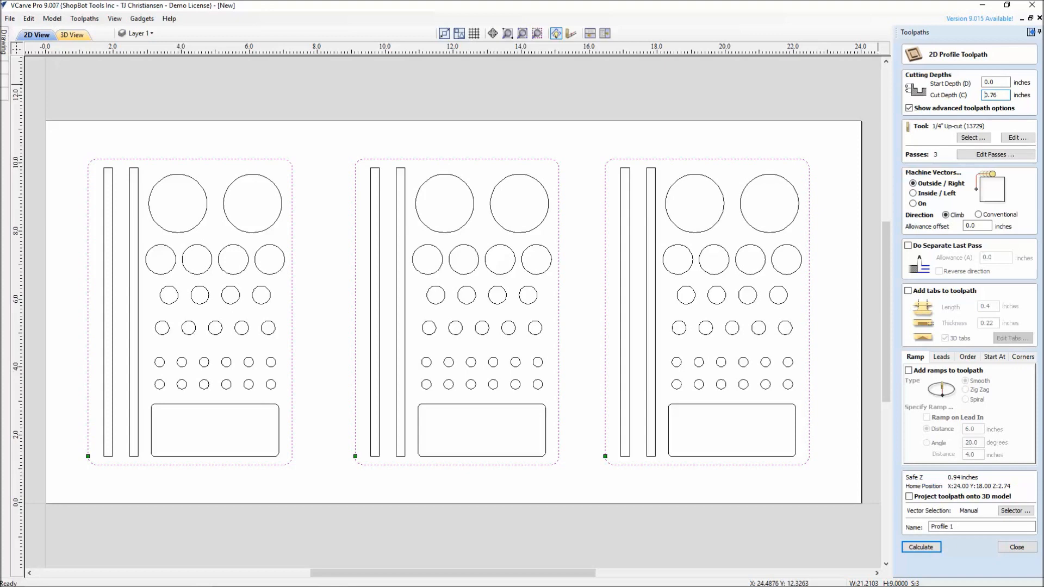
Step: Choose the 1/4" Straight (48-005) end mill from the SB Starter Set as the profile toolpath's tool
{"action": "left_click", "coordinate": [984, 137]}
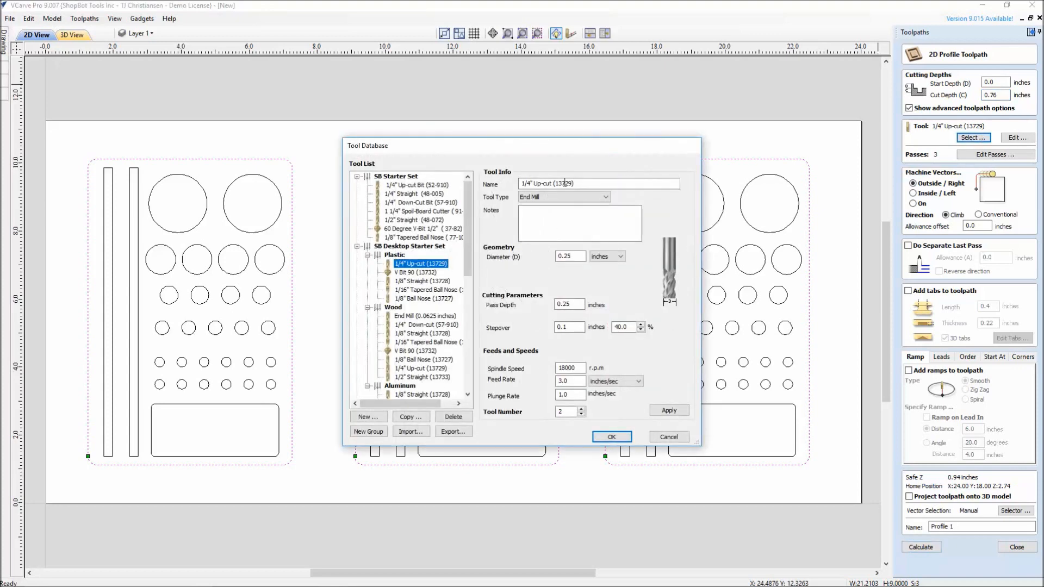
{"action": "left_click", "coordinate": [419, 194]}
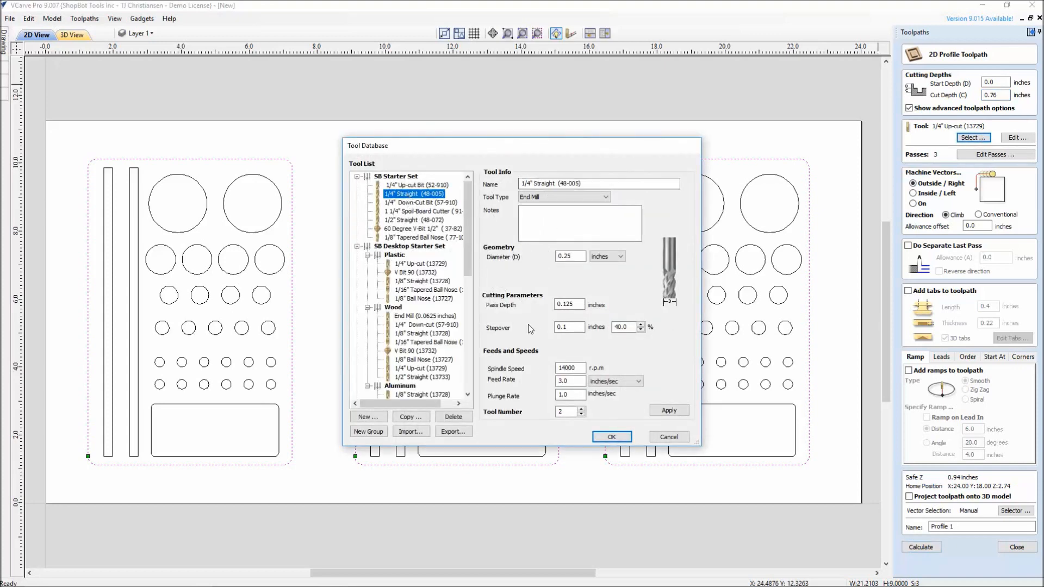
{"action": "left_click", "coordinate": [611, 436]}
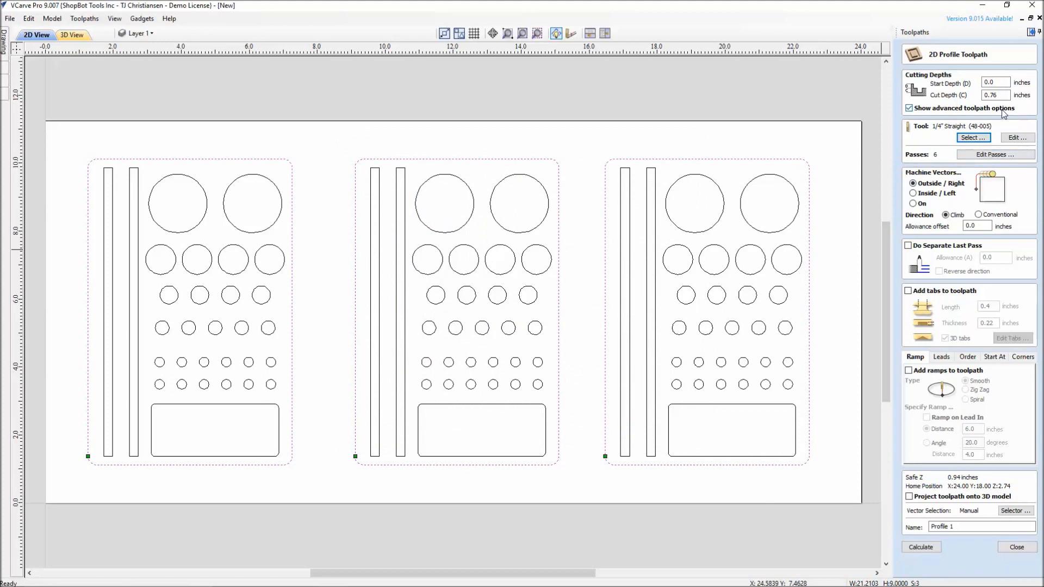
Step: Set the depth of the profile toolpath's first pass to 0.25 inches
{"action": "left_click", "coordinate": [985, 155]}
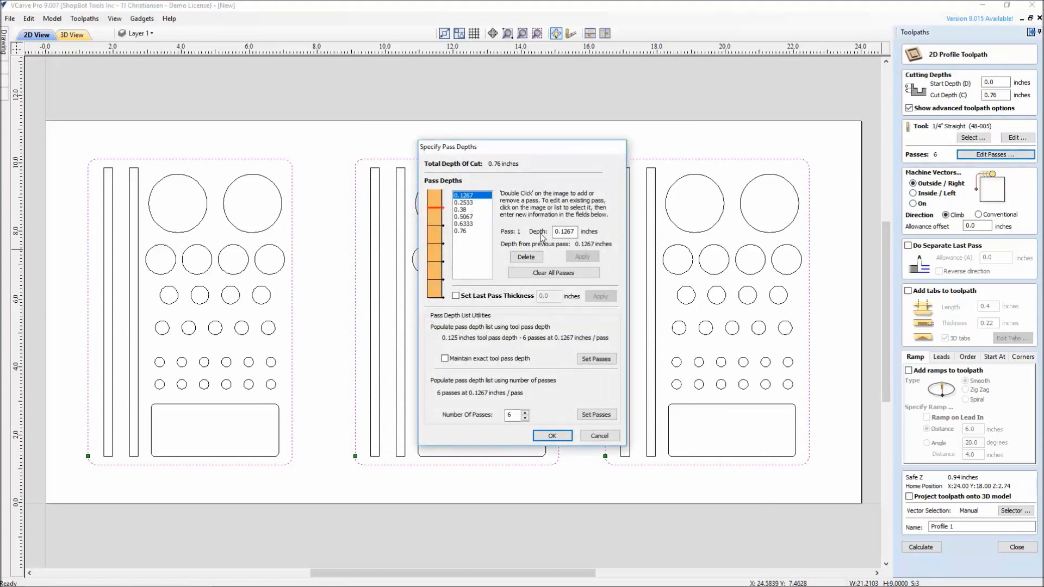
{"action": "left_click_drag", "start_coordinate": [575, 231], "coordinate": [553, 231]}
{"action": "type", "text": ".25"}
{"action": "left_click", "coordinate": [591, 263]}
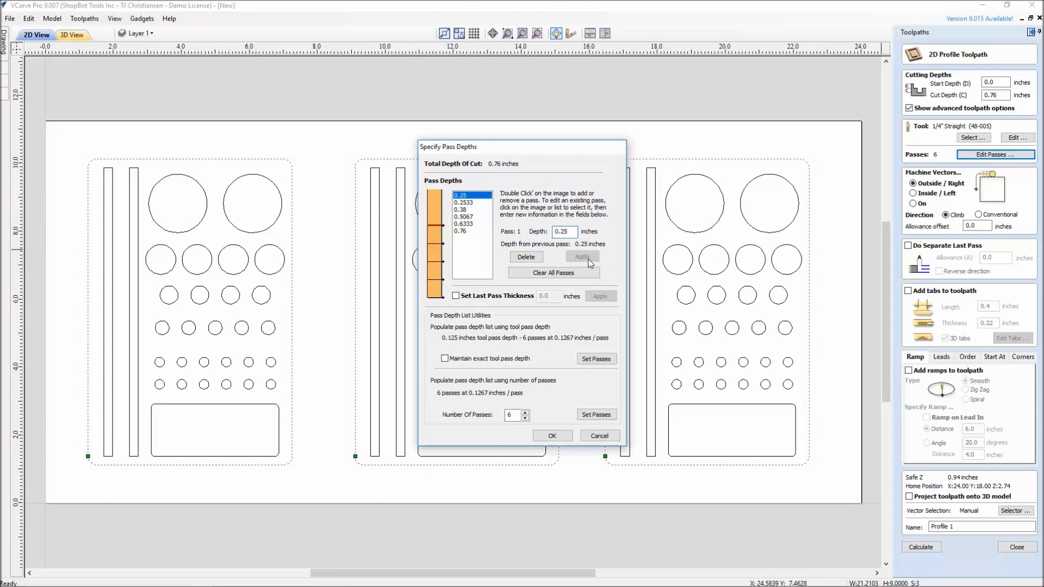
{"action": "left_click", "coordinate": [552, 435]}
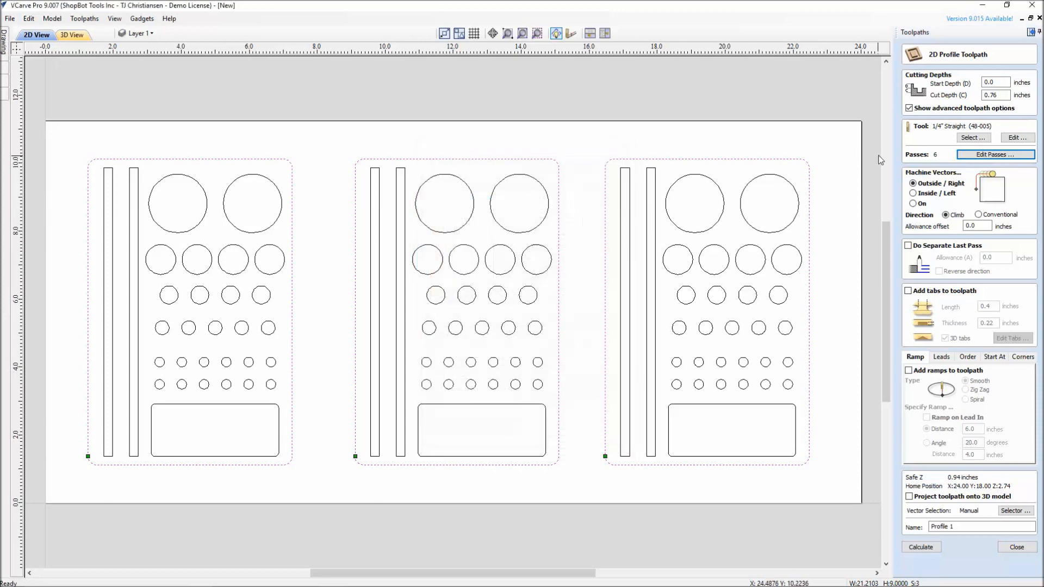
Step: Set the profile tool's pass depth to 0.25 inches and the cut direction to Climb
{"action": "left_click", "coordinate": [1017, 137]}
{"action": "left_click_drag", "start_coordinate": [513, 303], "coordinate": [498, 303]}
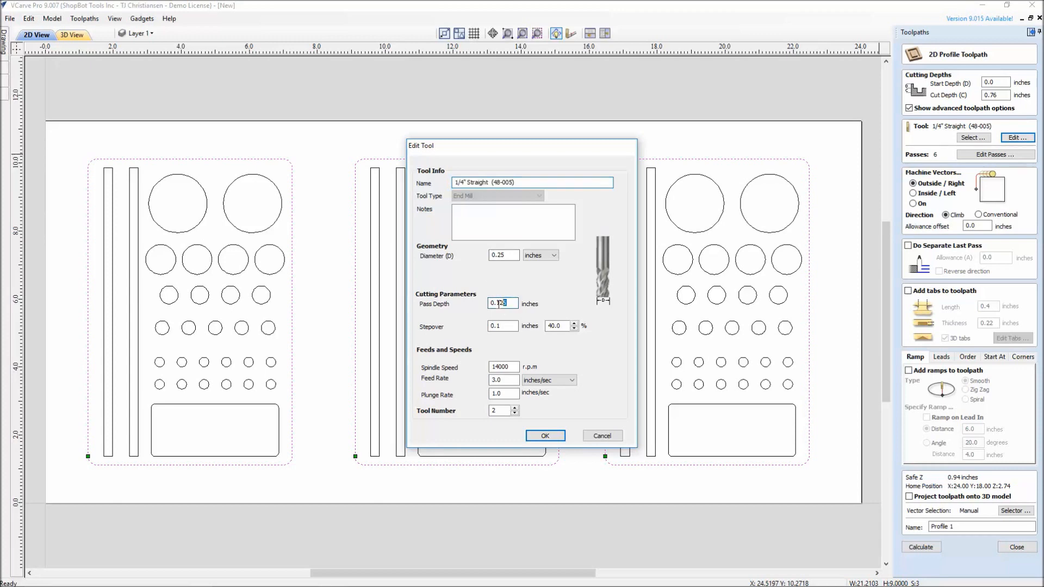
{"action": "type", "text": "."}
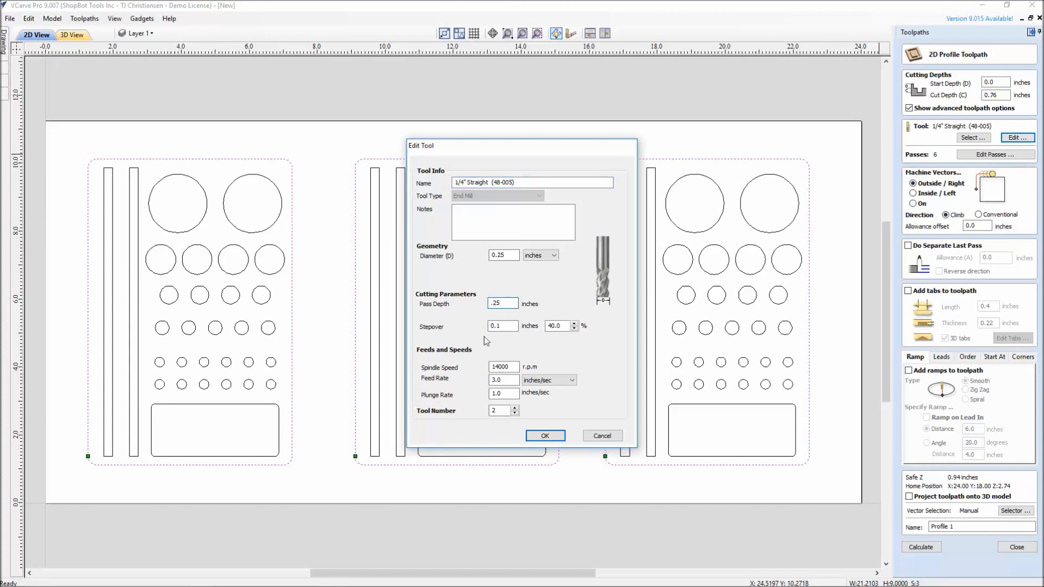
{"action": "left_click", "coordinate": [543, 435]}
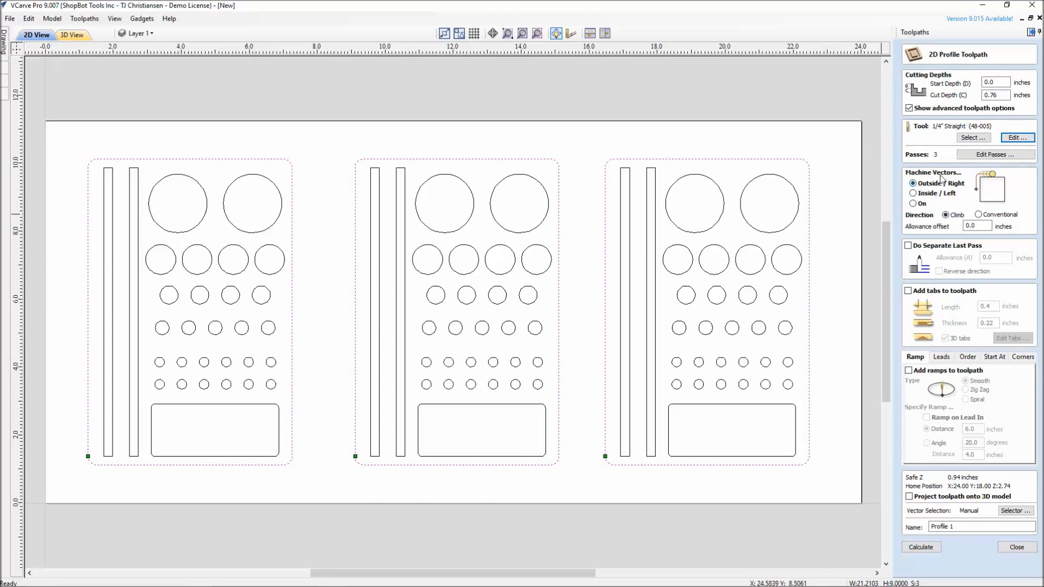
{"action": "left_click", "coordinate": [979, 215]}
{"action": "left_click", "coordinate": [945, 216]}
Step: Enable tabs on the profile toolpath and open them for editing
{"action": "left_click", "coordinate": [907, 291]}
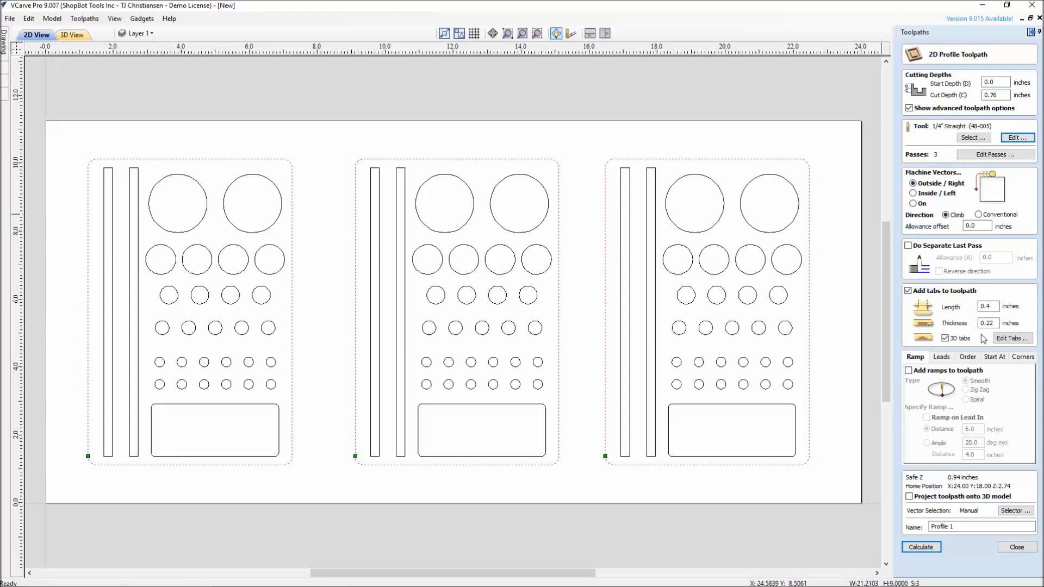
{"action": "left_click", "coordinate": [1009, 338]}
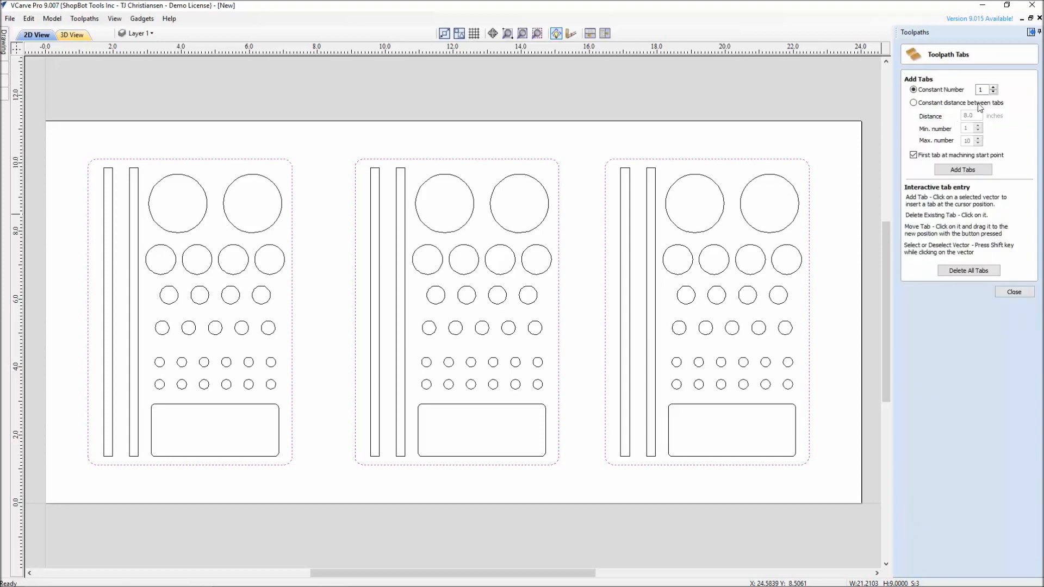
Step: Add a constant number of 4 tabs to each board outline and delete all of them again
{"action": "left_click", "coordinate": [993, 87]}
{"action": "left_click", "coordinate": [962, 170]}
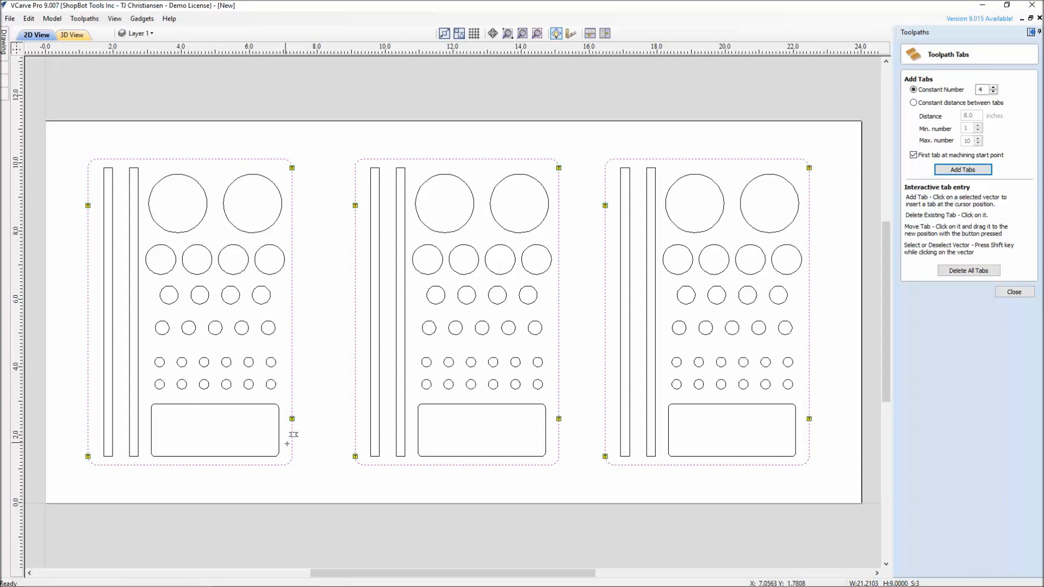
{"action": "left_click", "coordinate": [976, 270]}
Step: Place four tabs by hand on each board outline, near the upper and lower ends of both long sides, and finish tab editing
{"action": "left_click", "coordinate": [808, 191]}
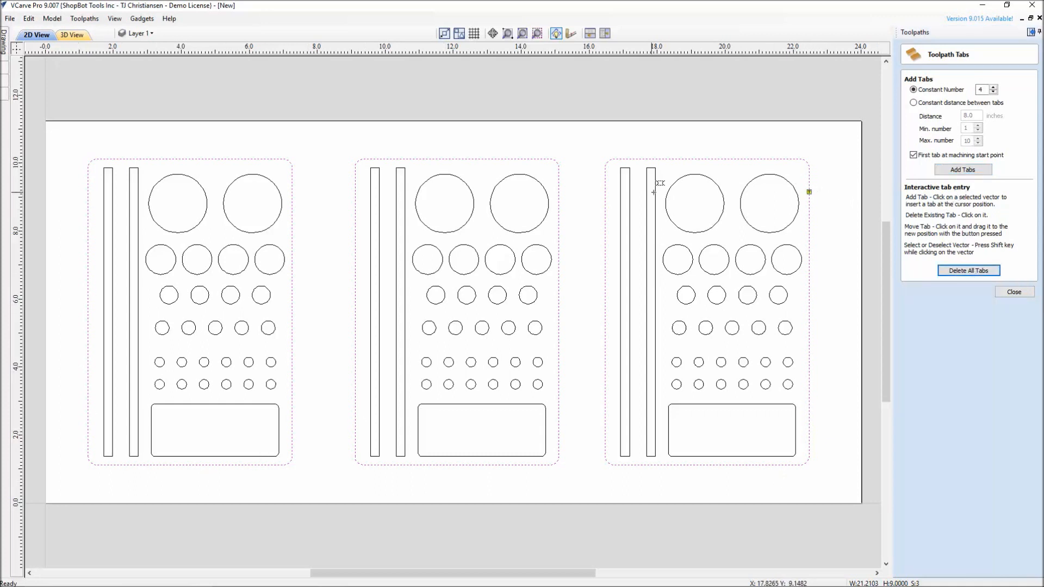
{"action": "left_click", "coordinate": [605, 197]}
{"action": "left_click", "coordinate": [559, 193]}
{"action": "left_click", "coordinate": [355, 200]}
{"action": "left_click", "coordinate": [292, 195]}
{"action": "left_click", "coordinate": [87, 200]}
{"action": "left_click", "coordinate": [88, 434]}
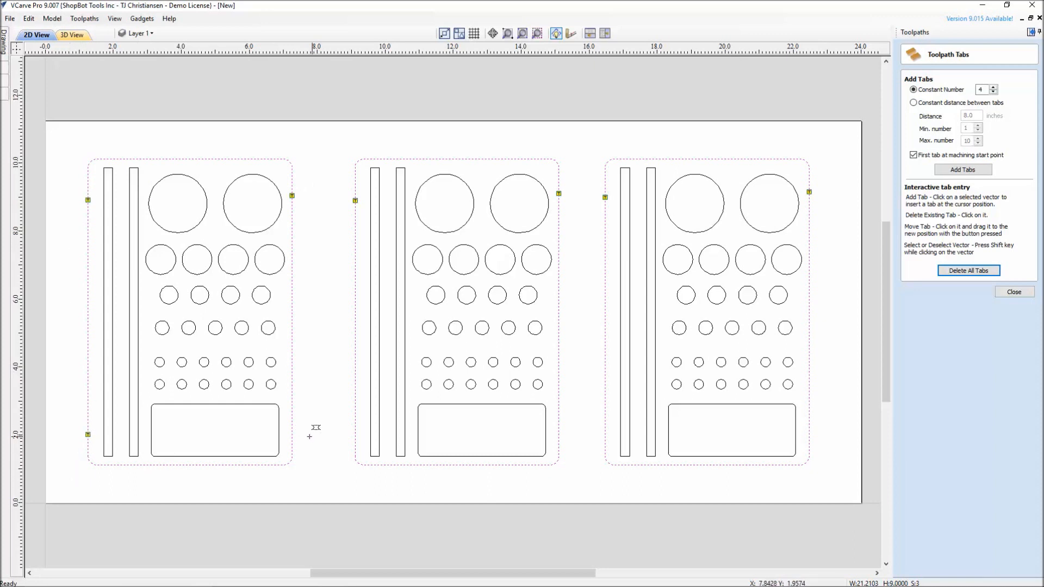
{"action": "left_click", "coordinate": [293, 440]}
{"action": "left_click", "coordinate": [559, 443]}
{"action": "left_click", "coordinate": [604, 441]}
{"action": "left_click", "coordinate": [809, 438]}
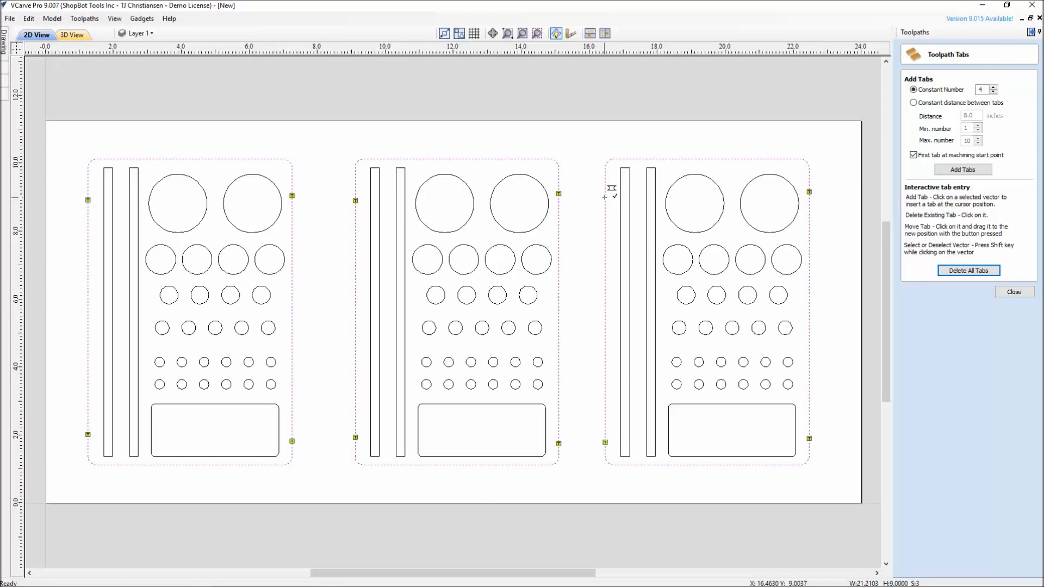
{"action": "left_click", "coordinate": [1014, 293]}
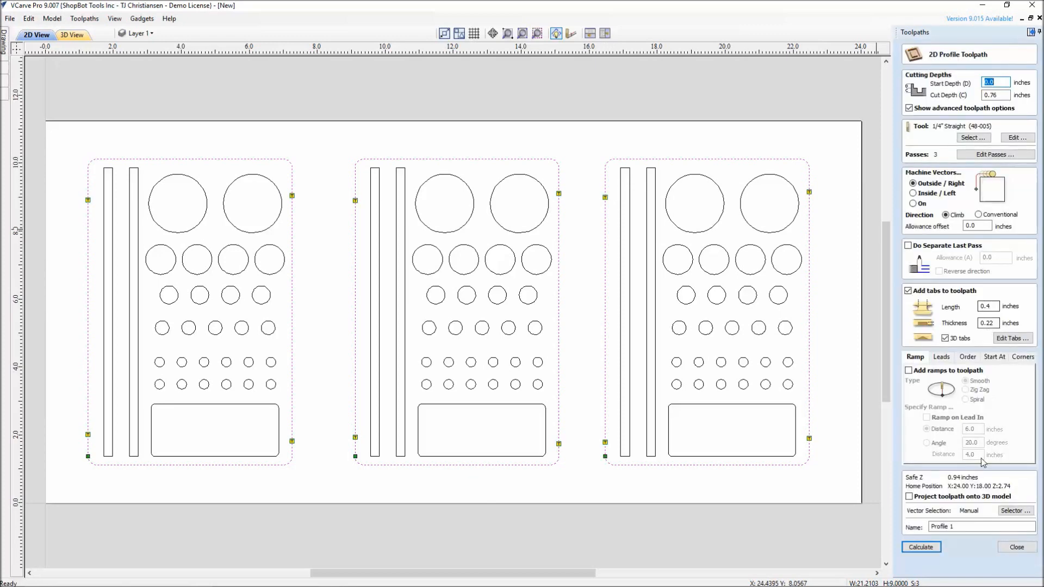
Step: Name the profile toolpath ThruProfile and calculate it, accepting that the tool cuts through the material
{"action": "left_click_drag", "start_coordinate": [972, 526], "coordinate": [925, 526]}
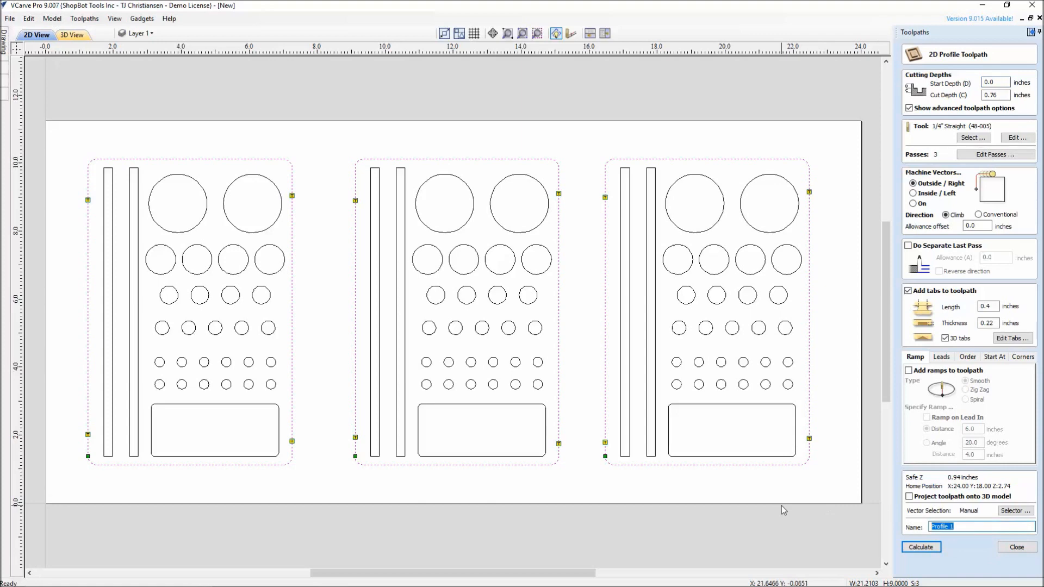
{"action": "type", "text": "ThruP"}
{"action": "left_click", "coordinate": [932, 548]}
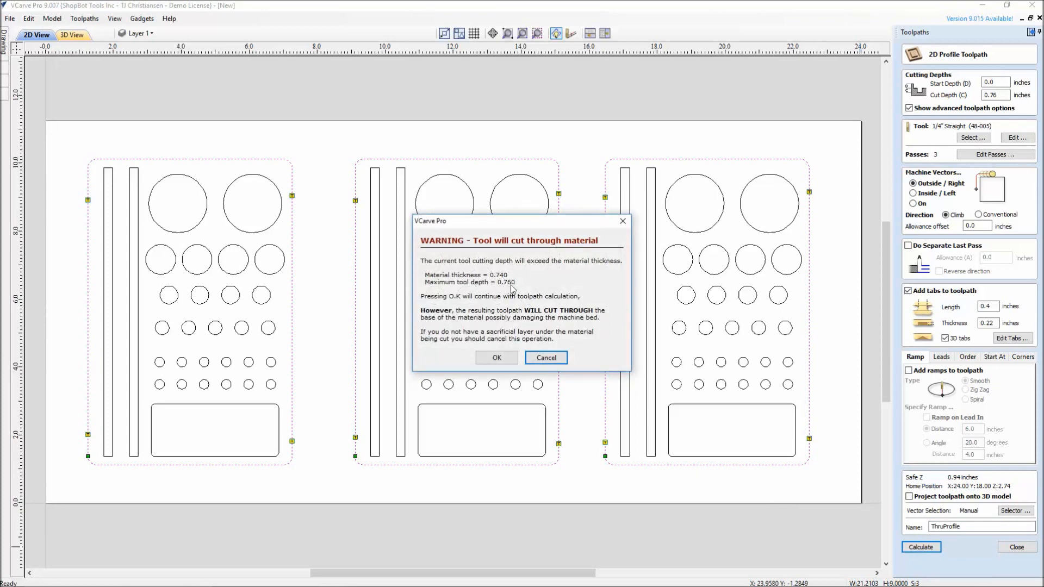
{"action": "left_click", "coordinate": [497, 358]}
Step: Preview the visible toolpaths on the stock and inspect the pockets, cut-out boards and tabs from several angles
{"action": "left_click", "coordinate": [961, 233]}
{"action": "left_click_drag", "start_coordinate": [356, 372], "coordinate": [472, 371]}
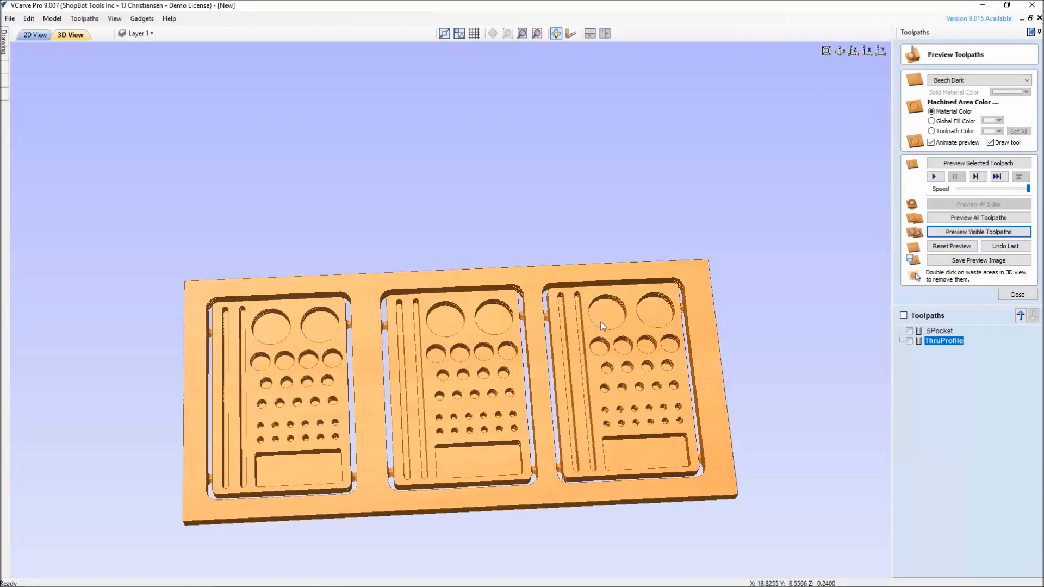
{"action": "left_click_drag", "start_coordinate": [604, 367], "coordinate": [352, 406]}
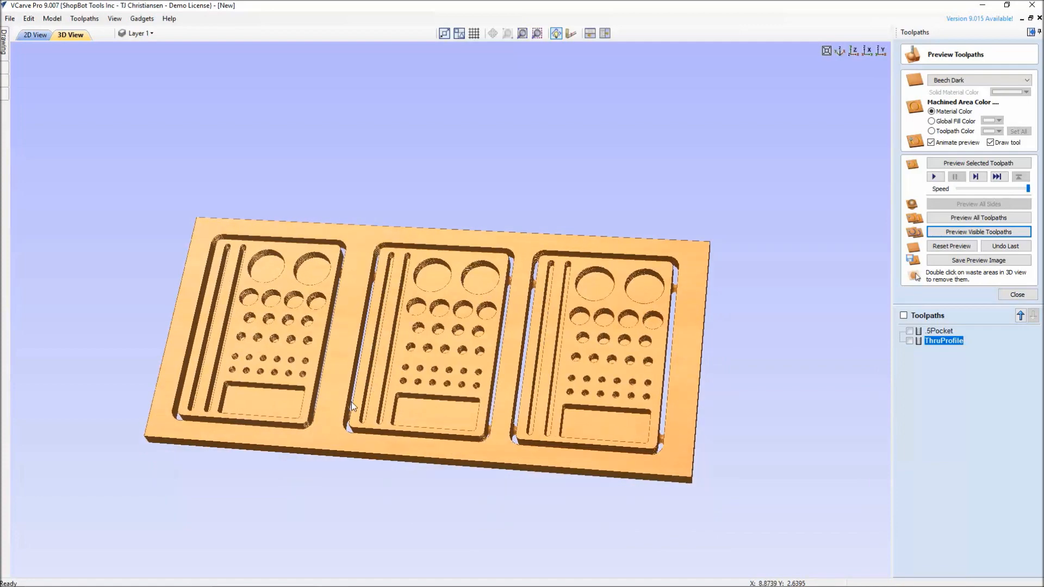
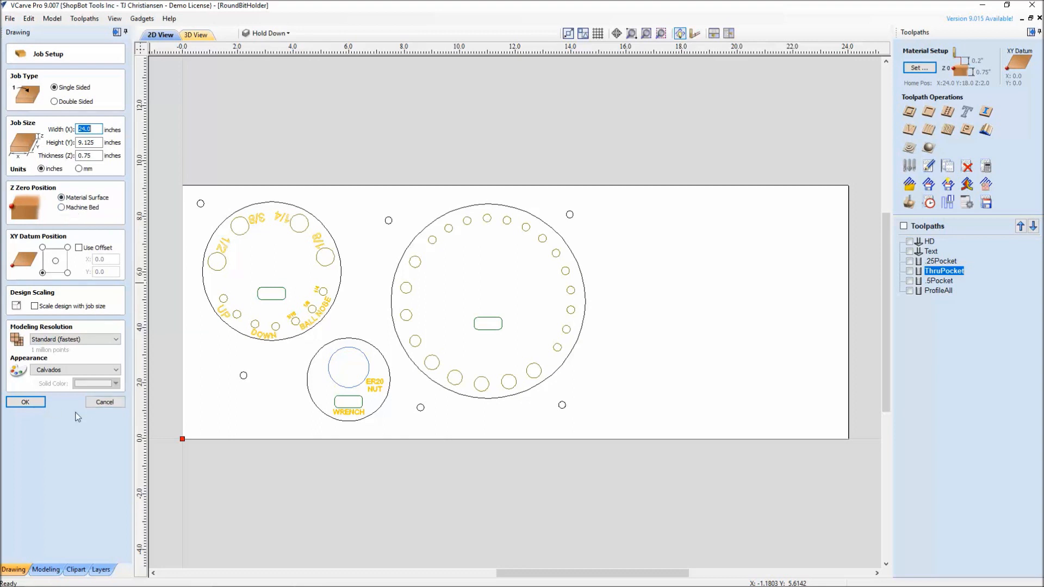
Step: Leave the job setup unchanged and examine the three discs on the stock and the original concentric design beside it
{"action": "left_click", "coordinate": [103, 403]}
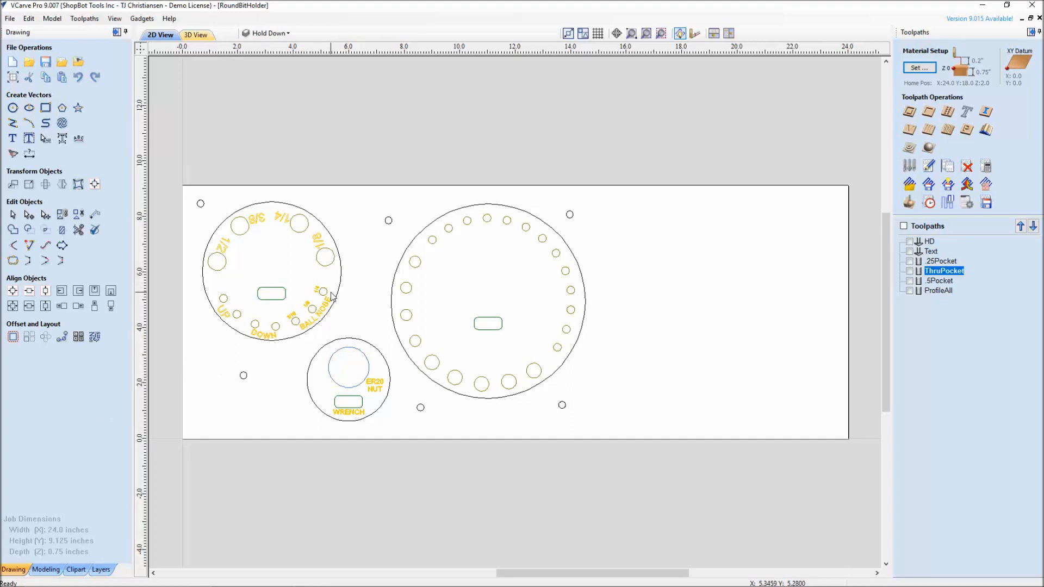
{"action": "scroll", "coordinate": [332, 297], "scroll_direction": "up", "scroll_amount": 2}
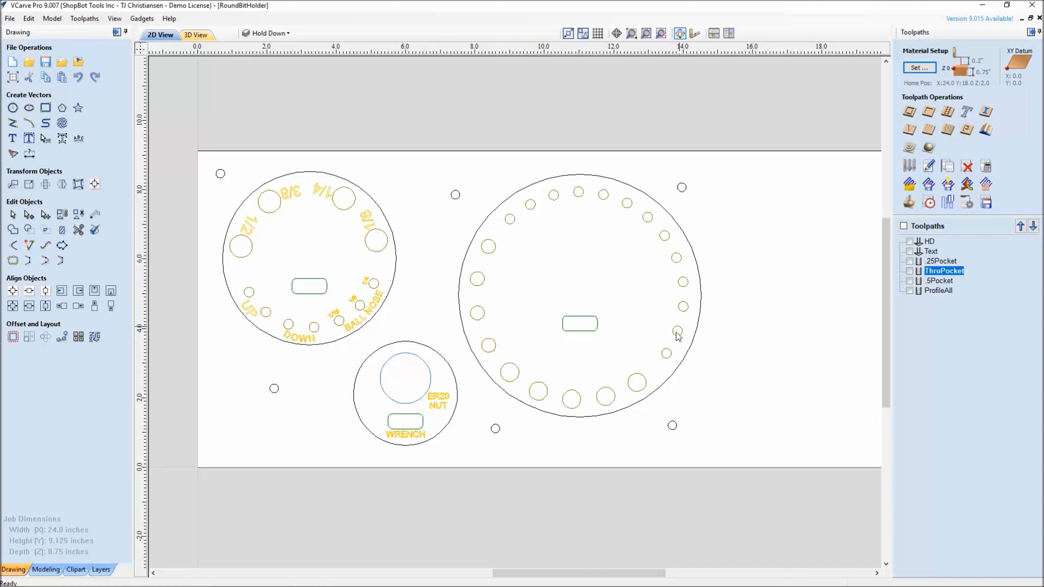
{"action": "scroll", "coordinate": [347, 327], "scroll_direction": "down", "scroll_amount": 3}
{"action": "middle_click_drag", "start_coordinate": [212, 328], "coordinate": [450, 334]}
{"action": "scroll", "coordinate": [382, 317], "scroll_direction": "up", "scroll_amount": 5}
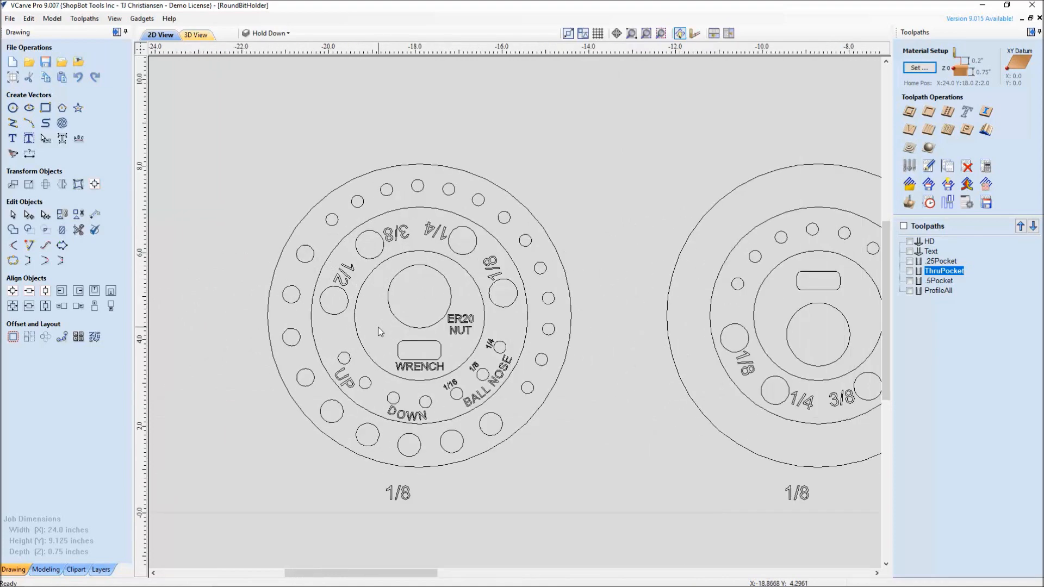
{"action": "scroll", "coordinate": [395, 307], "scroll_direction": "up", "scroll_amount": 1}
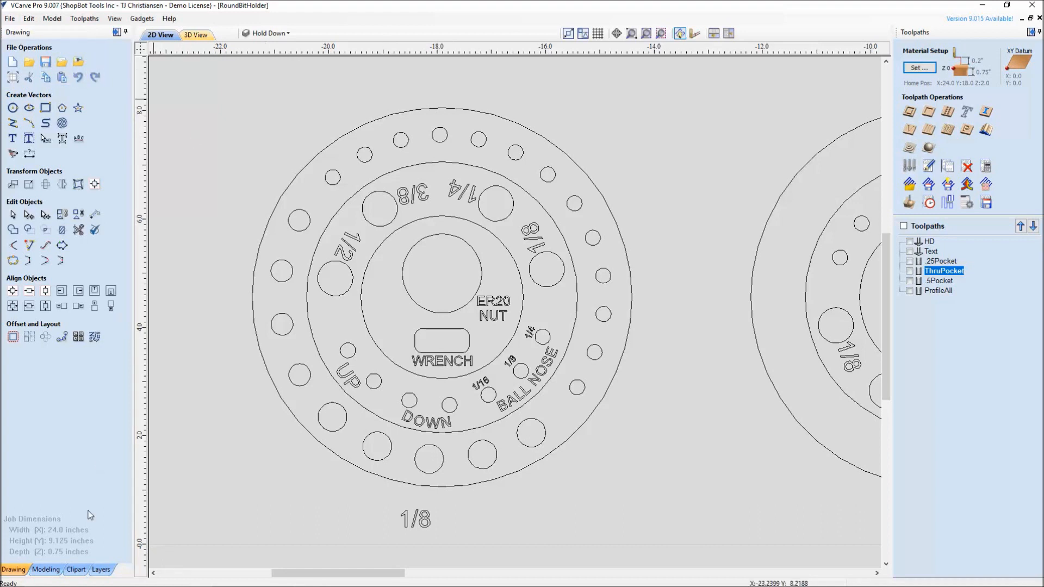
Step: Show the Layout layer, examine its guide circles on the original designs and on the stock, and hide the layer again
{"action": "left_click", "coordinate": [101, 569]}
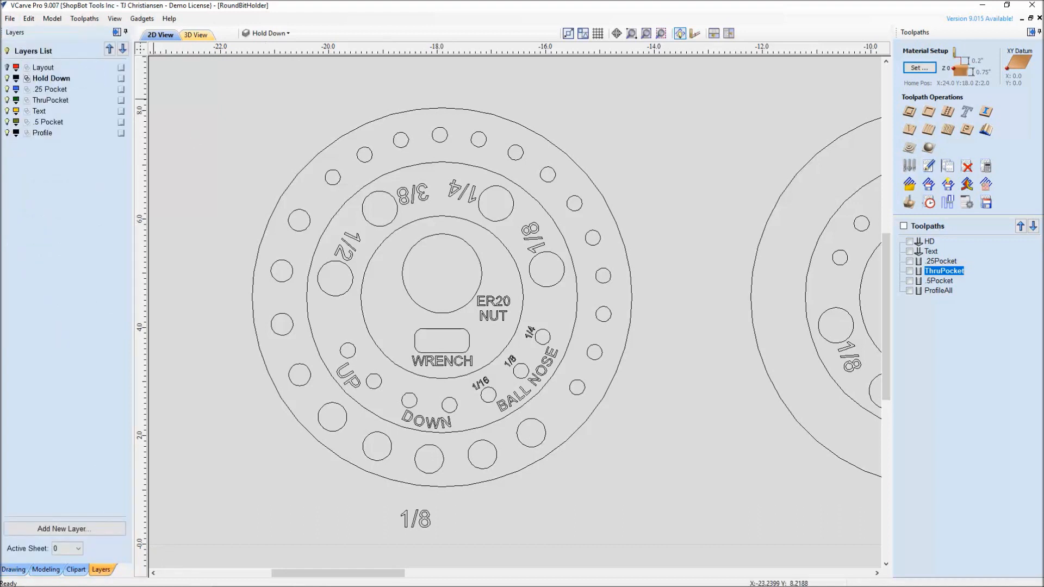
{"action": "left_click", "coordinate": [7, 67]}
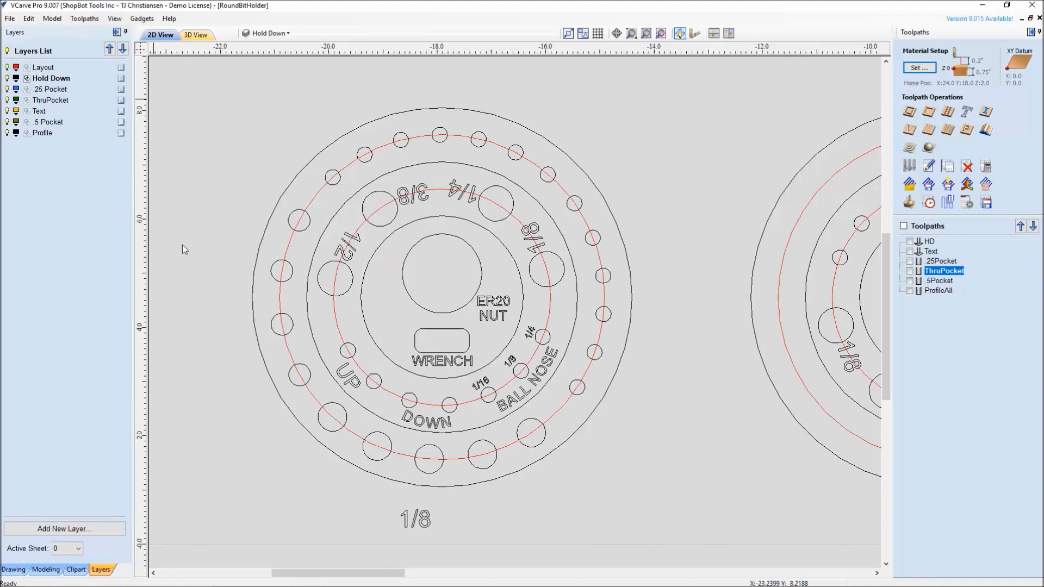
{"action": "scroll", "coordinate": [529, 308], "scroll_direction": "down", "scroll_amount": 2}
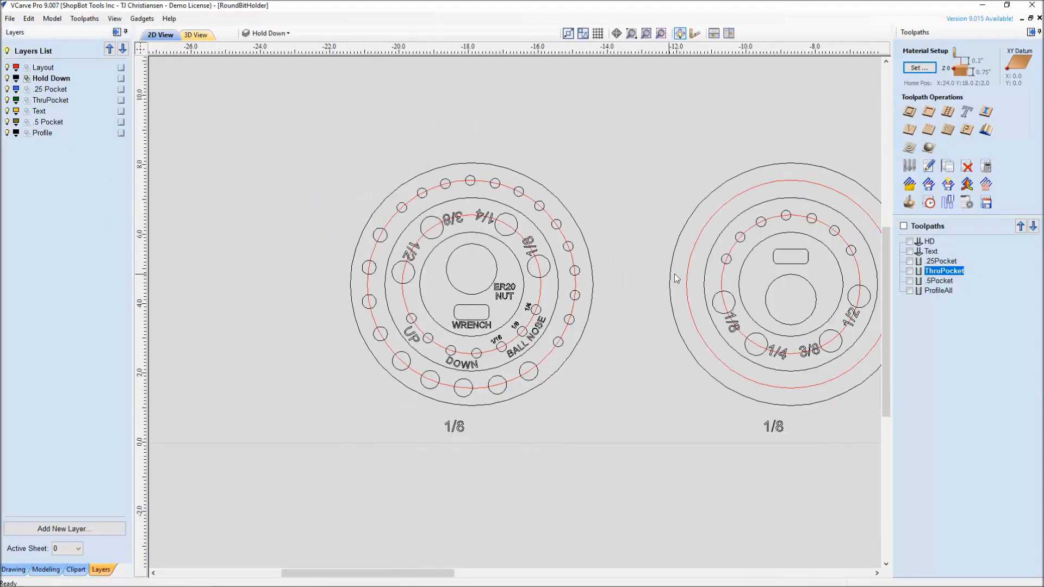
{"action": "middle_click_drag", "start_coordinate": [674, 276], "coordinate": [602, 309]}
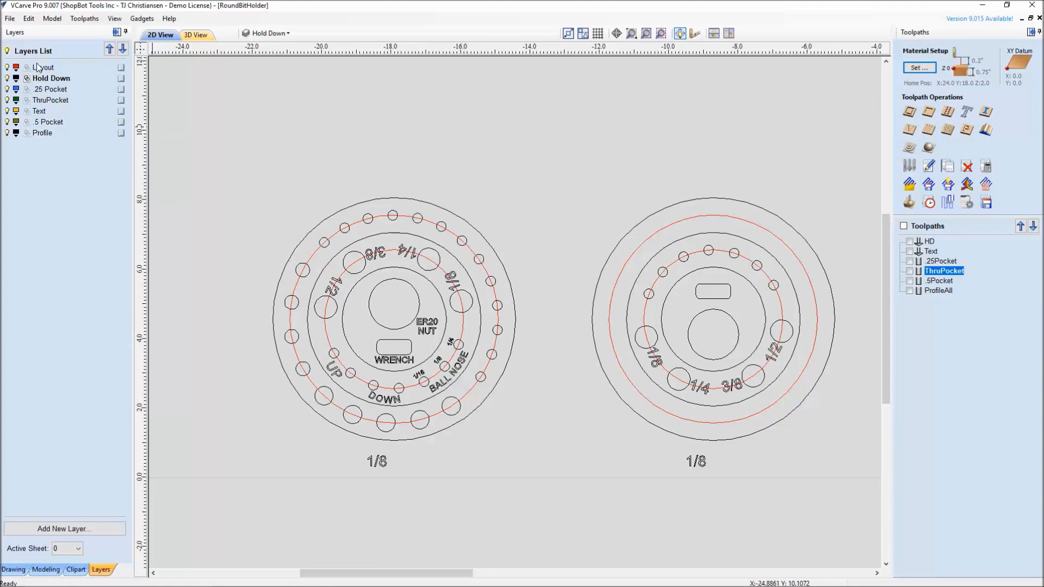
{"action": "middle_click_drag", "start_coordinate": [654, 256], "coordinate": [434, 249]}
{"action": "scroll", "coordinate": [434, 249], "scroll_direction": "down", "scroll_amount": 1}
{"action": "middle_click_drag", "start_coordinate": [786, 298], "coordinate": [483, 306]}
{"action": "middle_click_drag", "start_coordinate": [837, 289], "coordinate": [722, 328]}
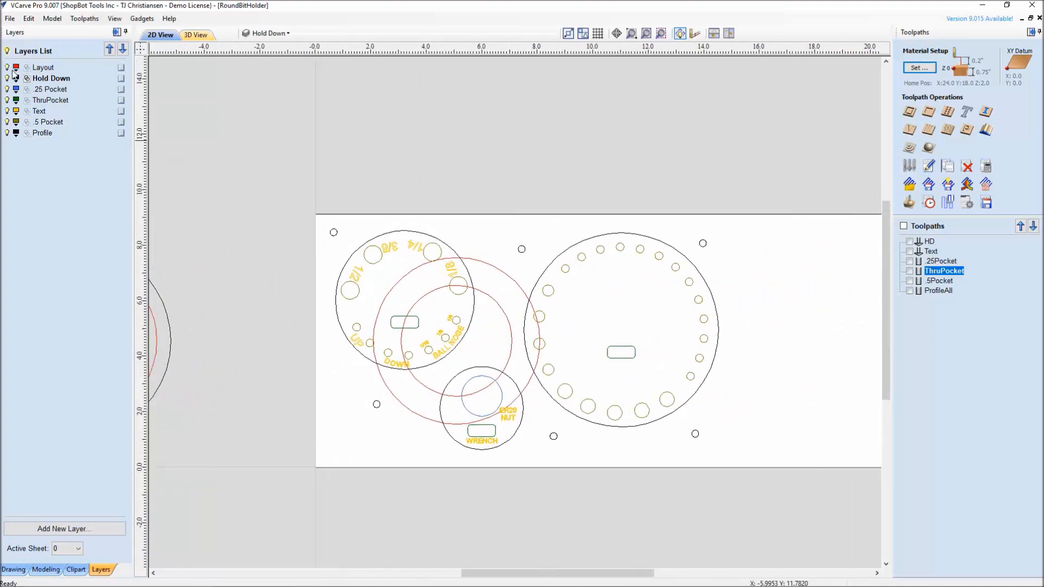
{"action": "left_click", "coordinate": [7, 69]}
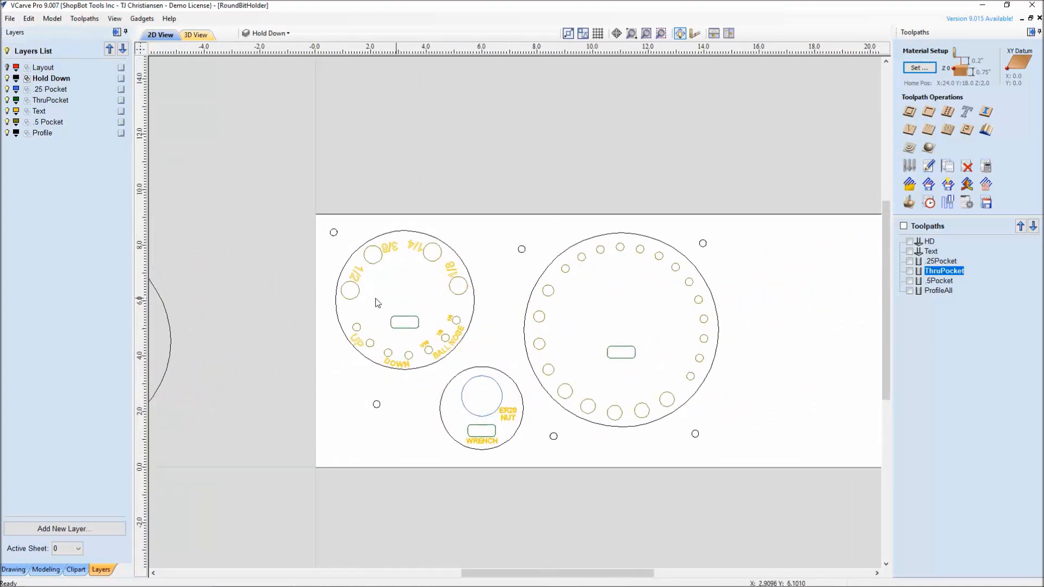
Step: Show the Text, .25Pocket, ThruPocket, .5Pocket and ProfileAll toolpaths in the 2D view as solid previews
{"action": "middle_click_drag", "start_coordinate": [372, 298], "coordinate": [447, 282]}
{"action": "scroll", "coordinate": [448, 282], "scroll_direction": "down", "scroll_amount": 3}
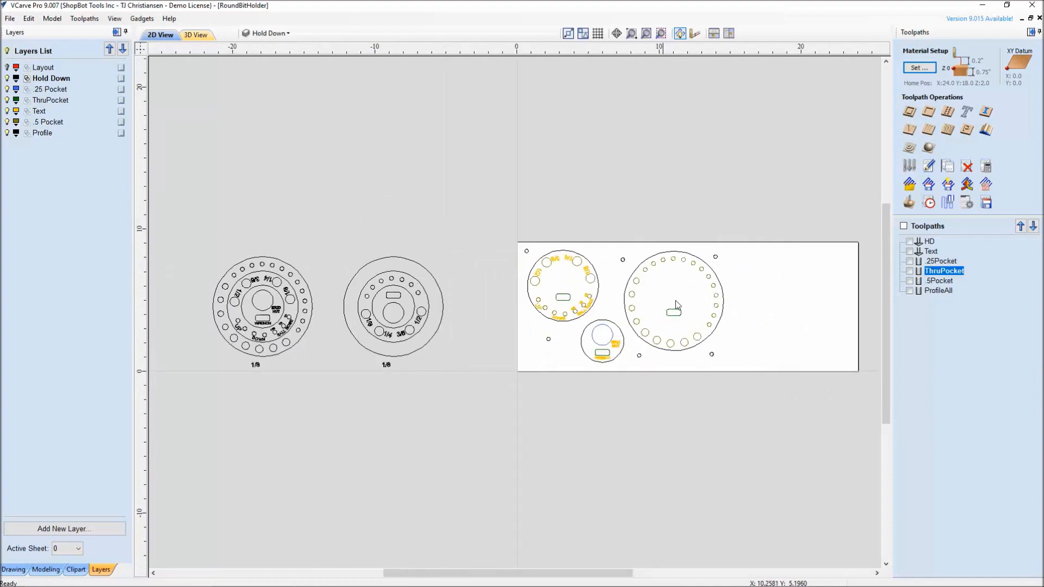
{"action": "scroll", "coordinate": [705, 308], "scroll_direction": "up", "scroll_amount": 3}
{"action": "scroll", "coordinate": [705, 308], "scroll_direction": "up", "scroll_amount": 1}
{"action": "middle_click_drag", "start_coordinate": [599, 322], "coordinate": [566, 343]}
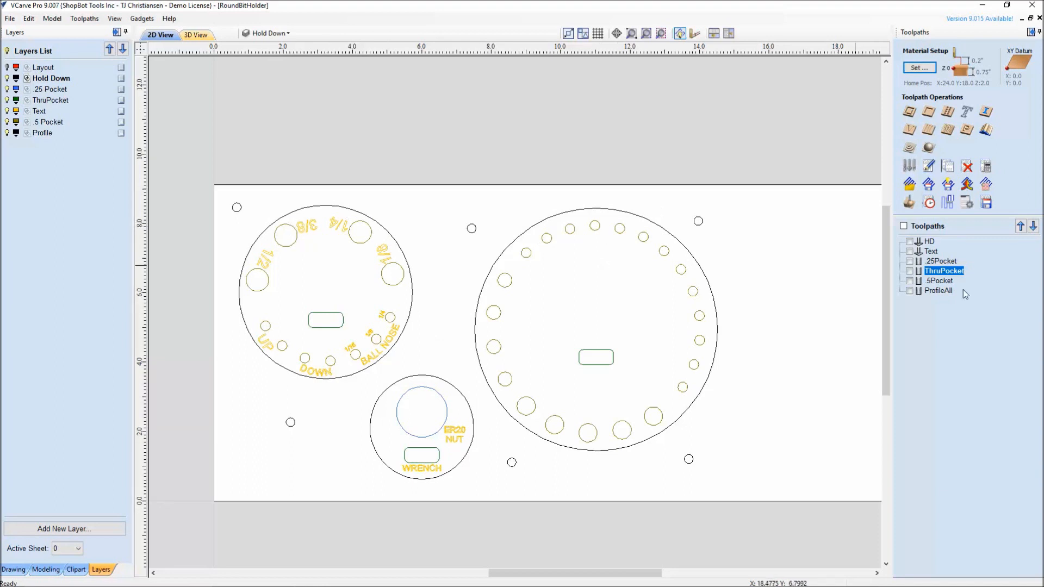
{"action": "left_click", "coordinate": [909, 251]}
{"action": "left_click", "coordinate": [910, 260]}
{"action": "left_click", "coordinate": [910, 271]}
{"action": "left_click", "coordinate": [909, 280]}
{"action": "left_click", "coordinate": [909, 290]}
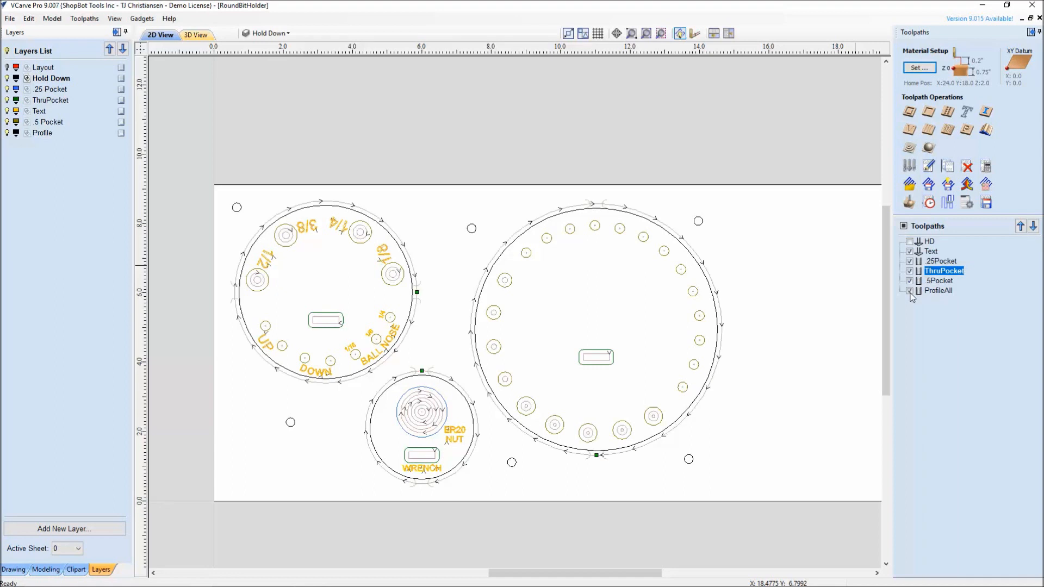
{"action": "left_click", "coordinate": [694, 34]}
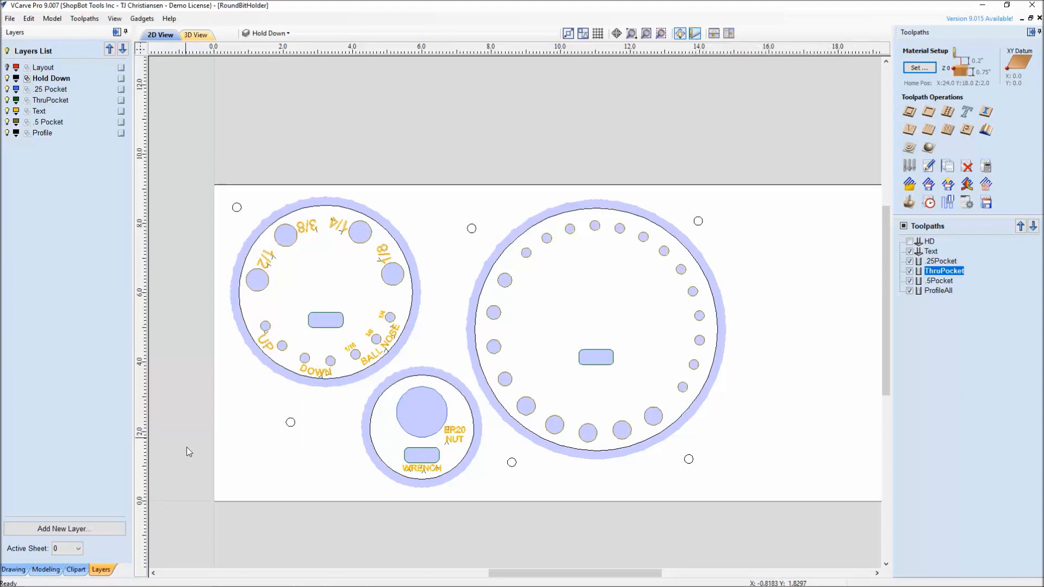
Step: Examine the spacing between the hold-down holes and the profile cuts around the three discs
{"action": "left_click", "coordinate": [13, 569]}
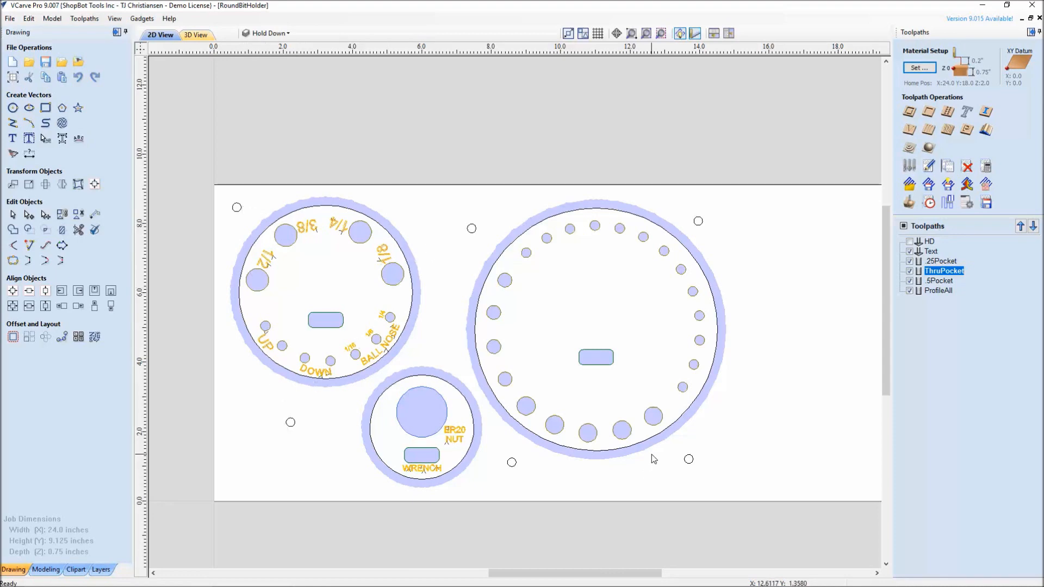
{"action": "scroll", "coordinate": [658, 450], "scroll_direction": "up", "scroll_amount": 4}
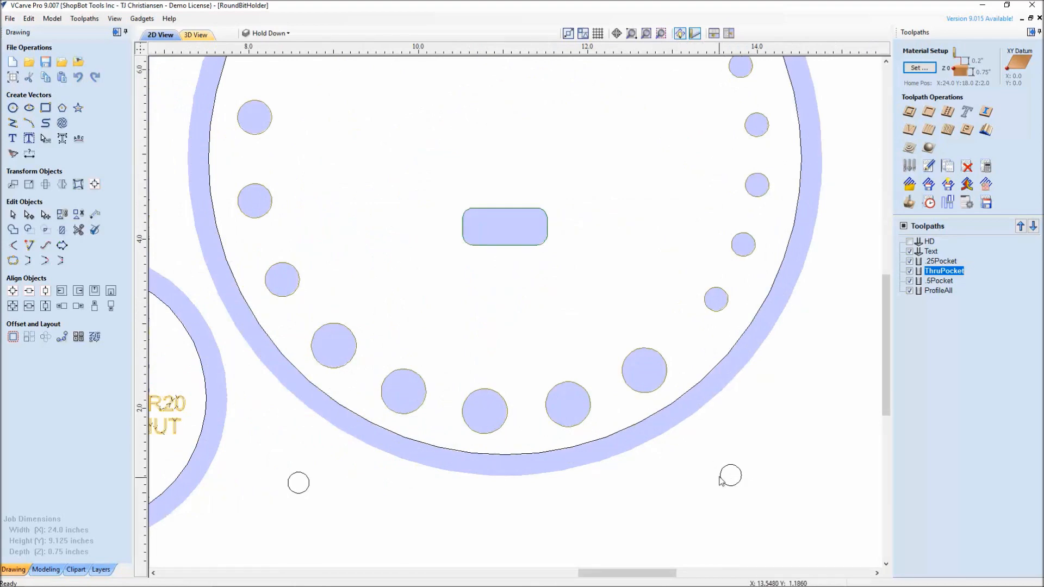
{"action": "scroll", "coordinate": [635, 462], "scroll_direction": "down", "scroll_amount": 2}
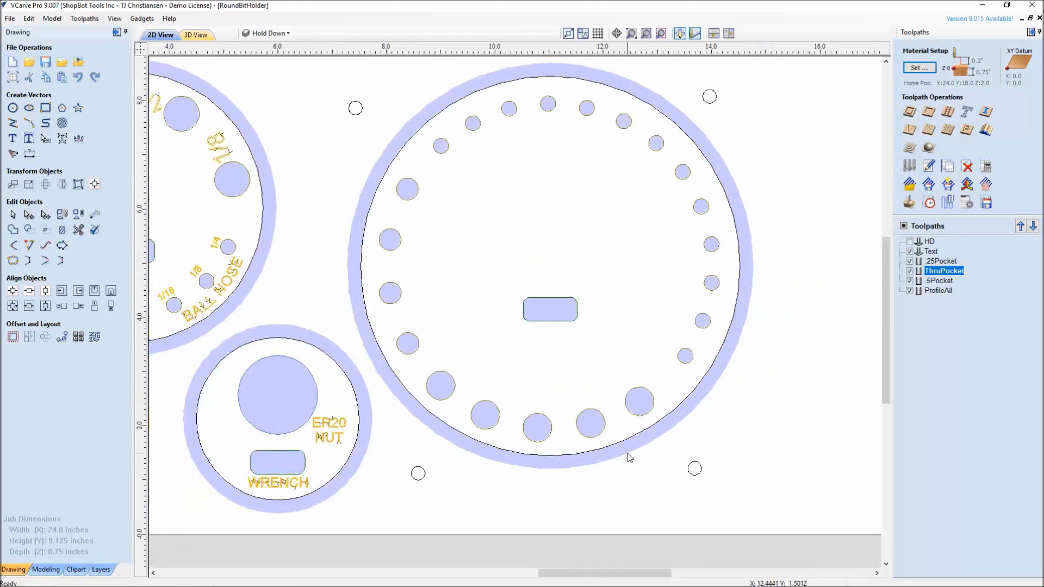
{"action": "scroll", "coordinate": [629, 458], "scroll_direction": "down", "scroll_amount": 3}
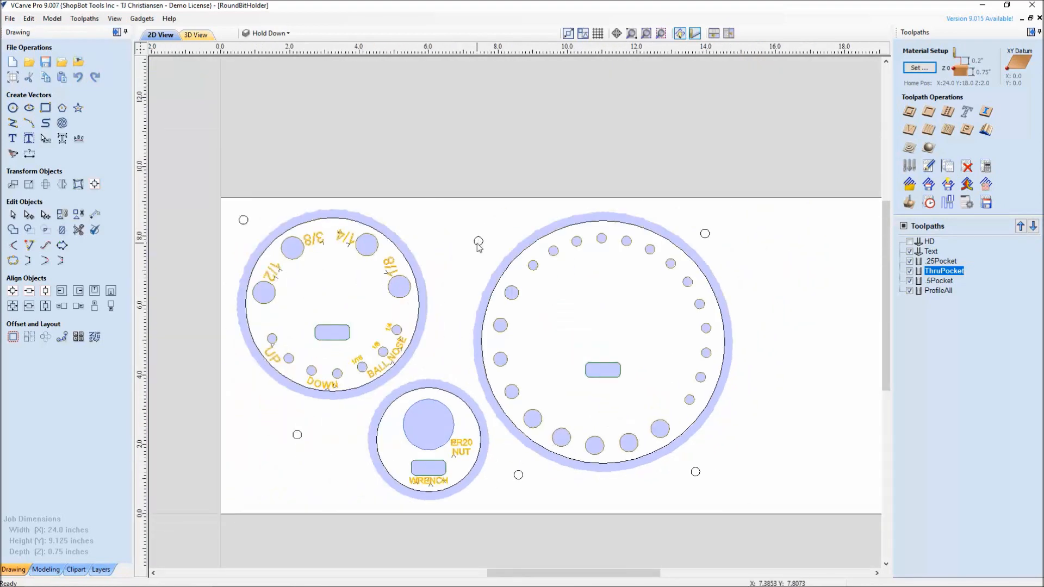
{"action": "scroll", "coordinate": [604, 280], "scroll_direction": "down", "scroll_amount": 3}
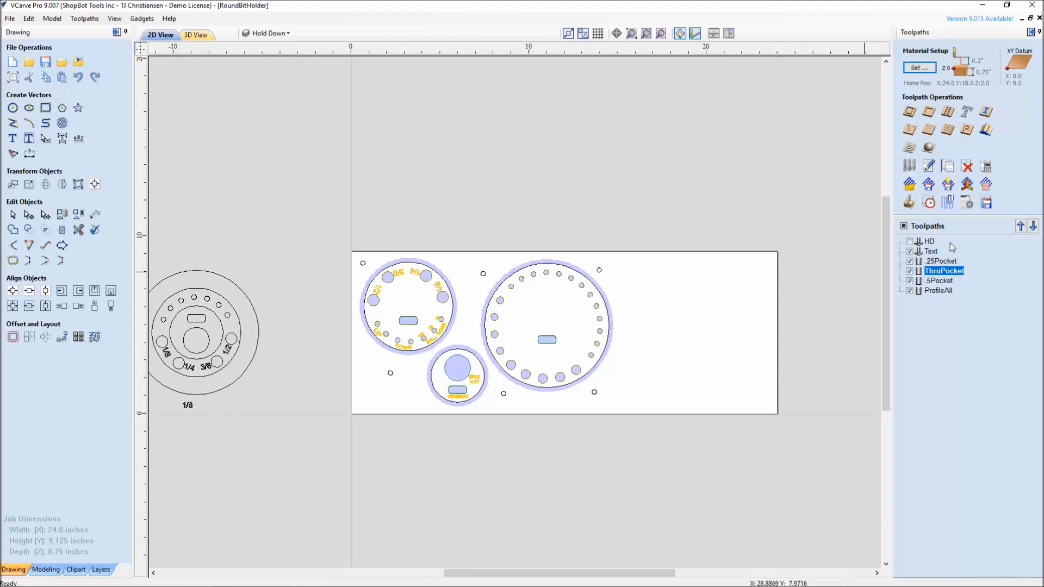
Step: Review the cut depth and tool of the HD drilling toolpath and close its settings unchanged
{"action": "left_click", "coordinate": [927, 241]}
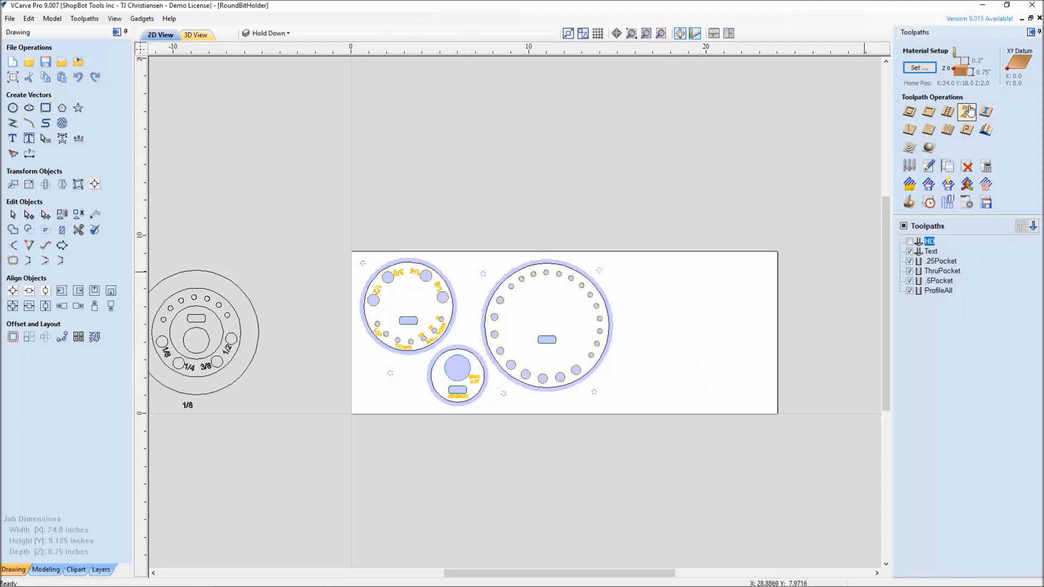
{"action": "double_click", "coordinate": [930, 241]}
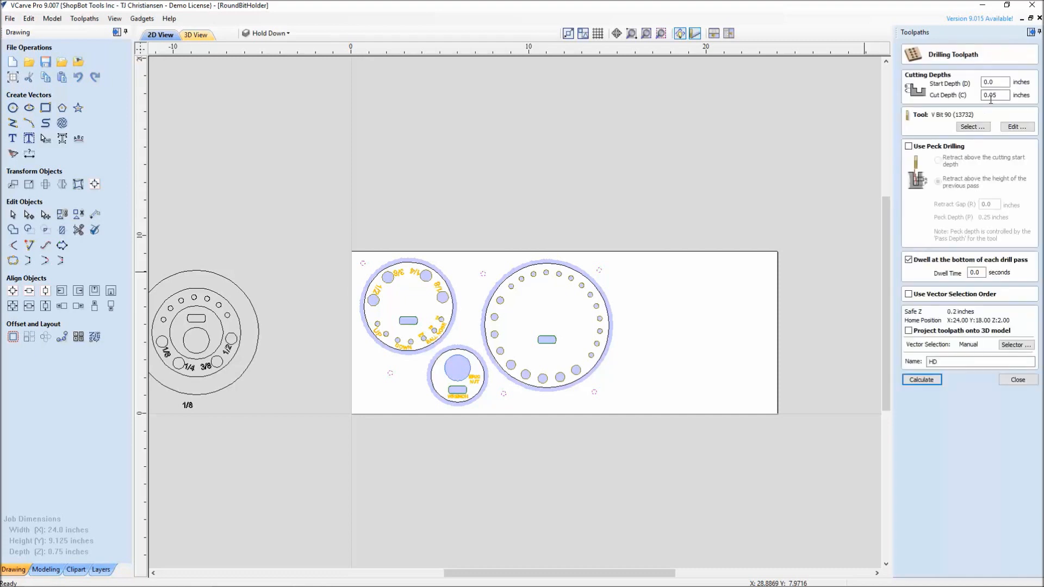
{"action": "left_click", "coordinate": [1013, 381]}
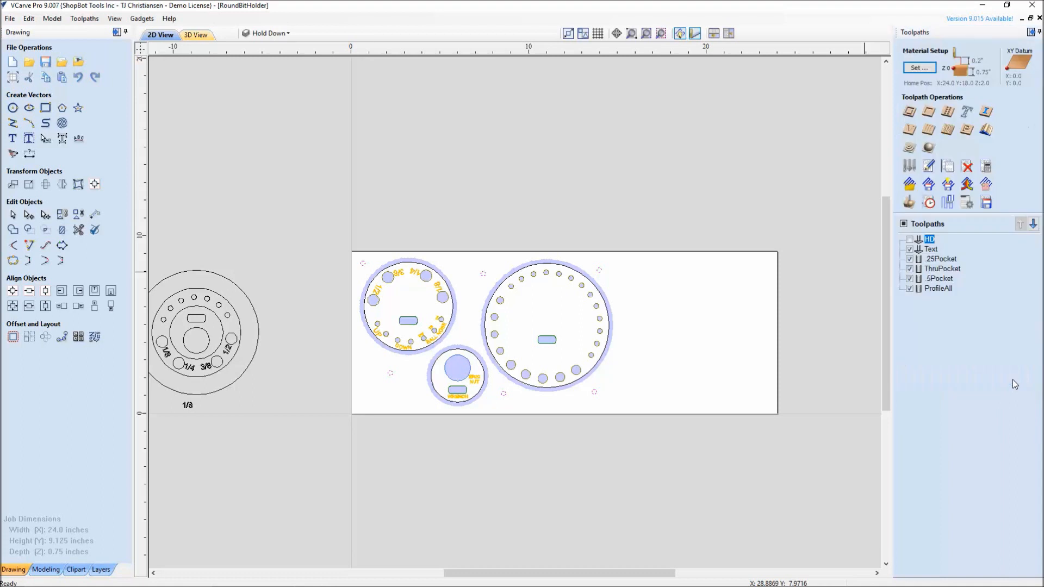
Step: Hide all toolpaths and select the Text toolpath with its lettering on the two smaller discs
{"action": "left_click", "coordinate": [904, 224]}
{"action": "left_click", "coordinate": [931, 248]}
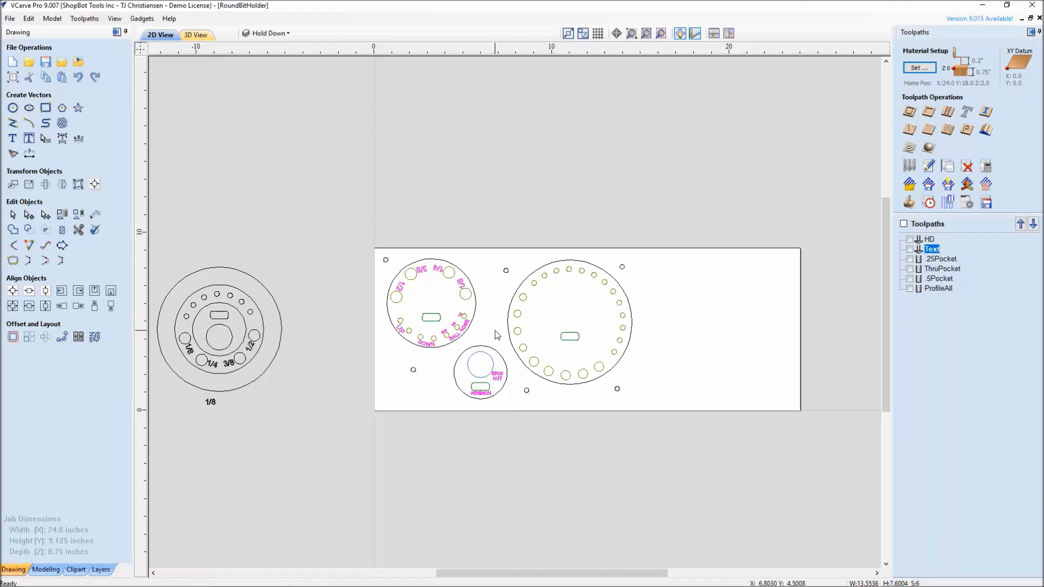
{"action": "scroll", "coordinate": [497, 332], "scroll_direction": "up", "scroll_amount": 5}
{"action": "scroll", "coordinate": [603, 343], "scroll_direction": "down", "scroll_amount": 1}
{"action": "middle_click_drag", "start_coordinate": [603, 342], "coordinate": [615, 347]}
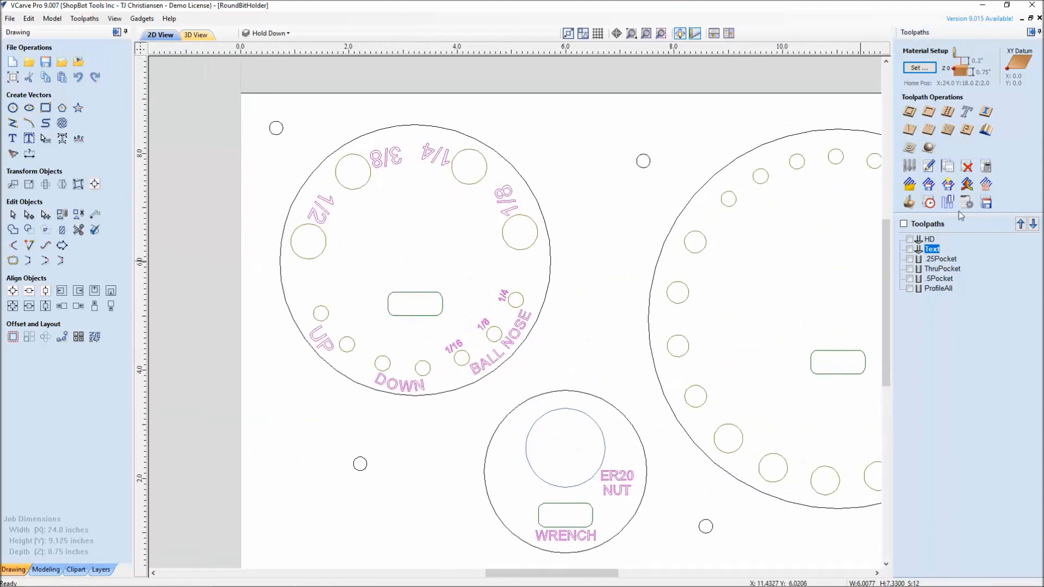
Step: Review the Text V-carve toolpath's start depth and tool against the small fraction labels, and close its settings unchanged
{"action": "double_click", "coordinate": [932, 249]}
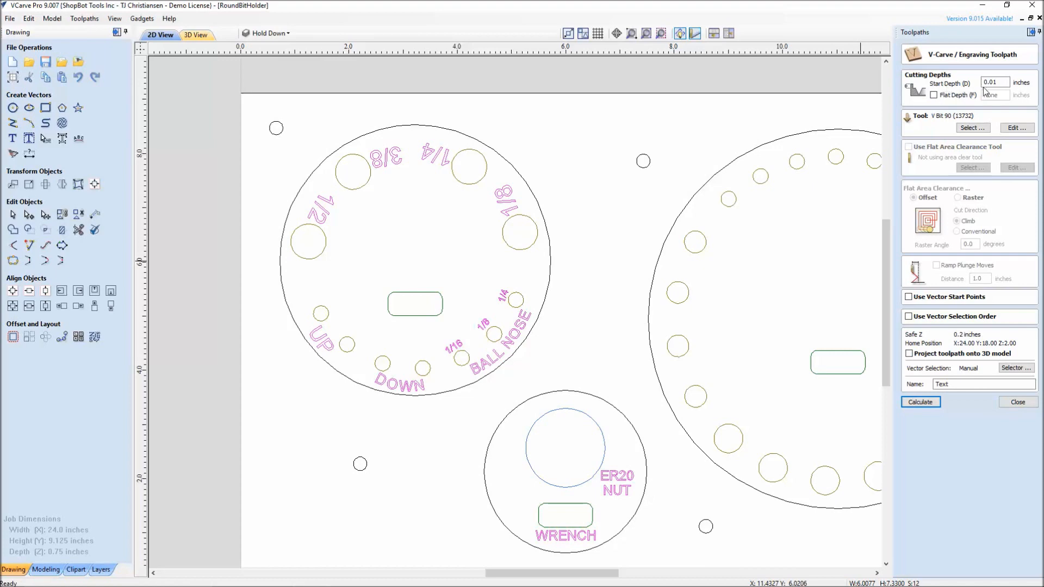
{"action": "left_click", "coordinate": [994, 84]}
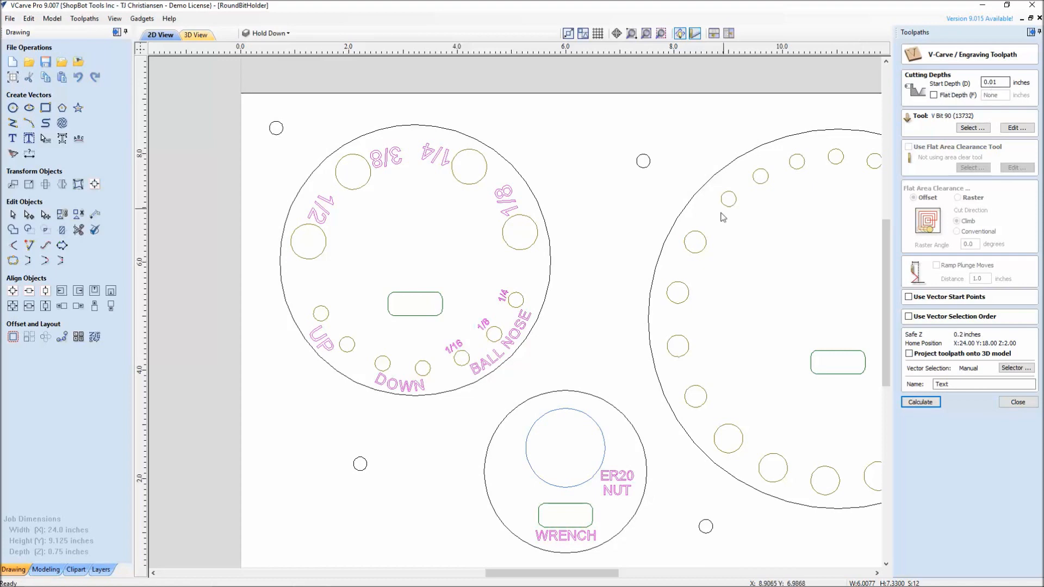
{"action": "scroll", "coordinate": [460, 348], "scroll_direction": "up", "scroll_amount": 4}
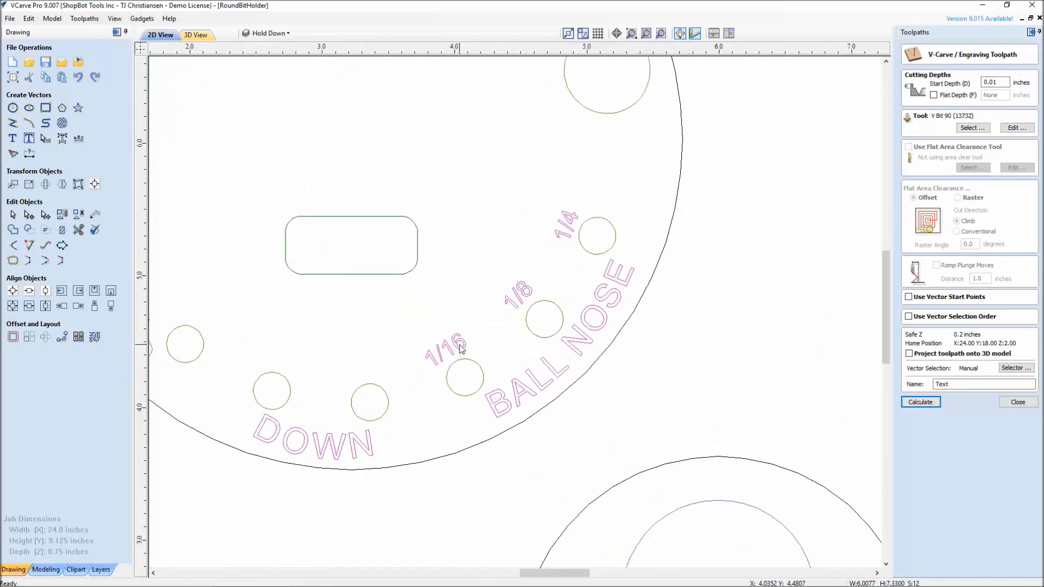
{"action": "scroll", "coordinate": [461, 349], "scroll_direction": "up", "scroll_amount": 4}
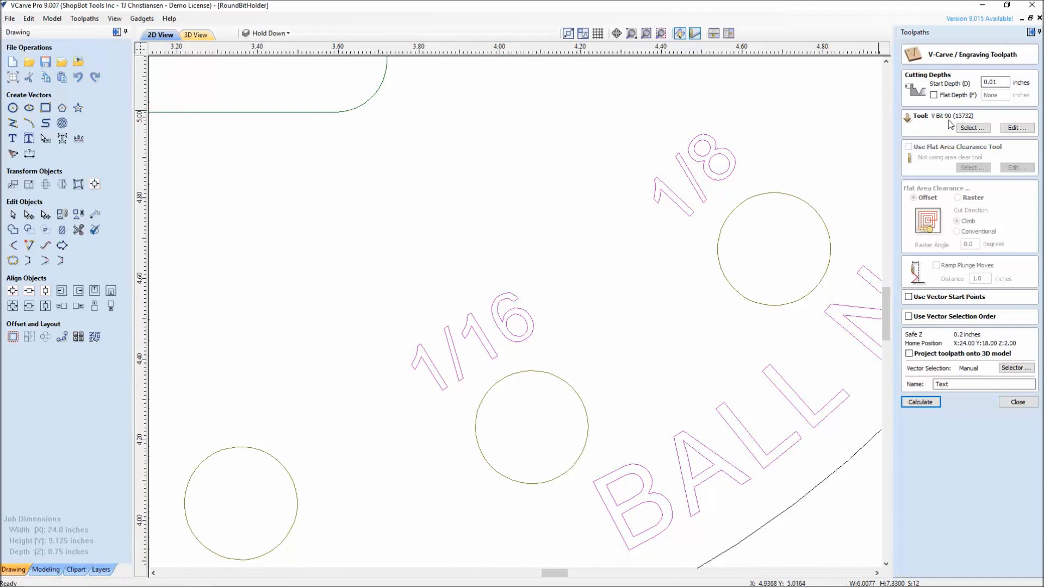
{"action": "left_click", "coordinate": [1017, 402]}
Step: Deselect the lettering, show only the .25Pocket toolpath, and examine the round nut pocket on the smallest disc
{"action": "scroll", "coordinate": [763, 366], "scroll_direction": "down", "scroll_amount": 6}
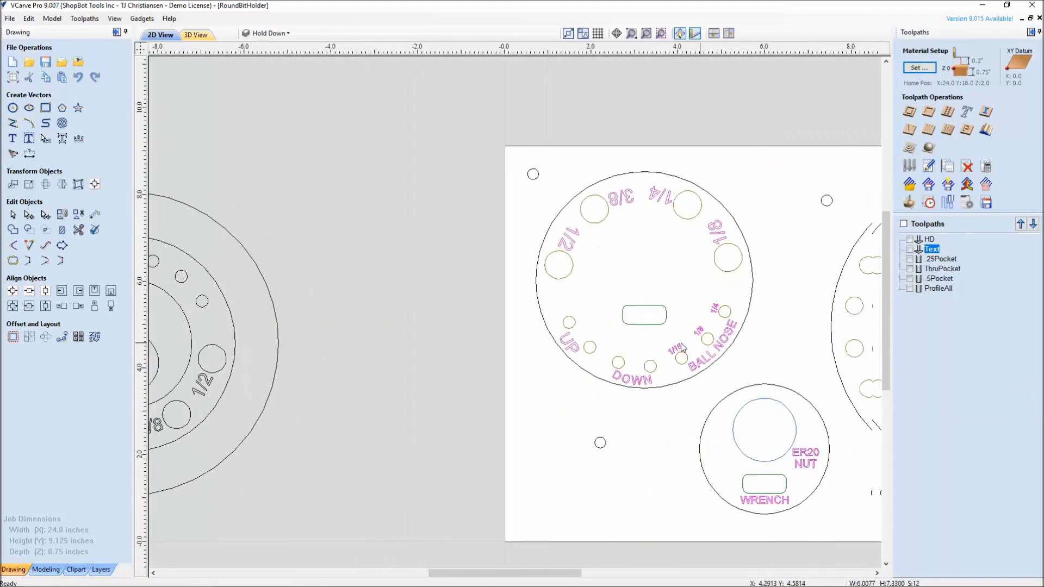
{"action": "scroll", "coordinate": [516, 343], "scroll_direction": "up", "scroll_amount": 2}
{"action": "scroll", "coordinate": [516, 343], "scroll_direction": "down", "scroll_amount": 2}
{"action": "scroll", "coordinate": [668, 318], "scroll_direction": "up", "scroll_amount": 1}
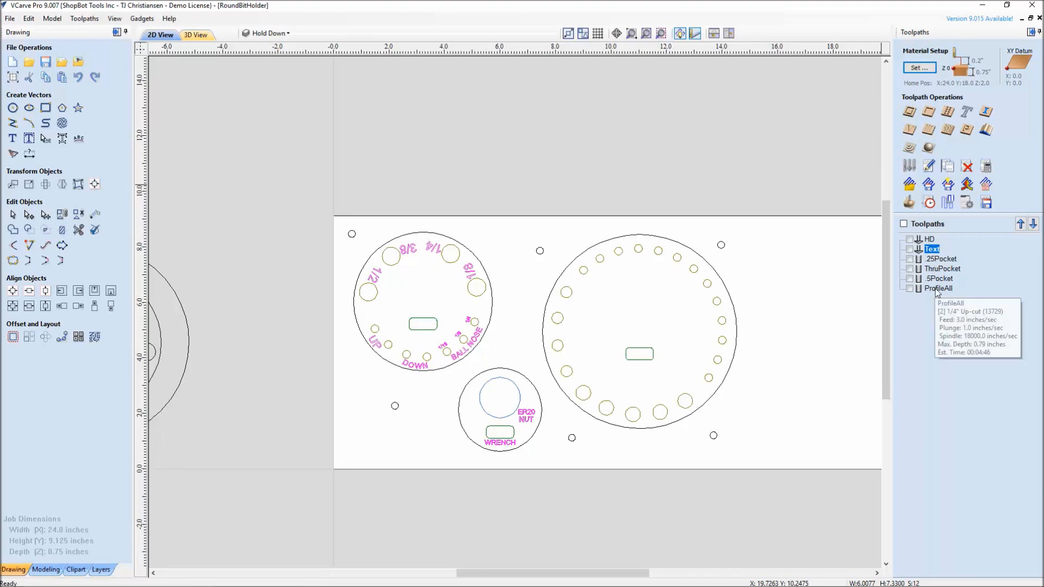
{"action": "left_click", "coordinate": [672, 303]}
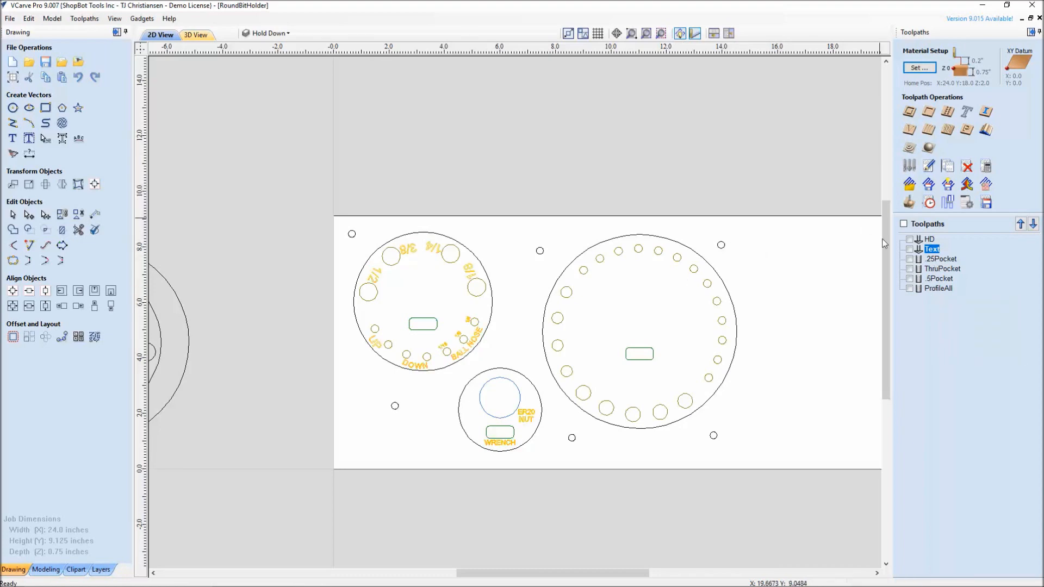
{"action": "scroll", "coordinate": [814, 270], "scroll_direction": "up", "scroll_amount": 4}
{"action": "scroll", "coordinate": [758, 269], "scroll_direction": "down", "scroll_amount": 3}
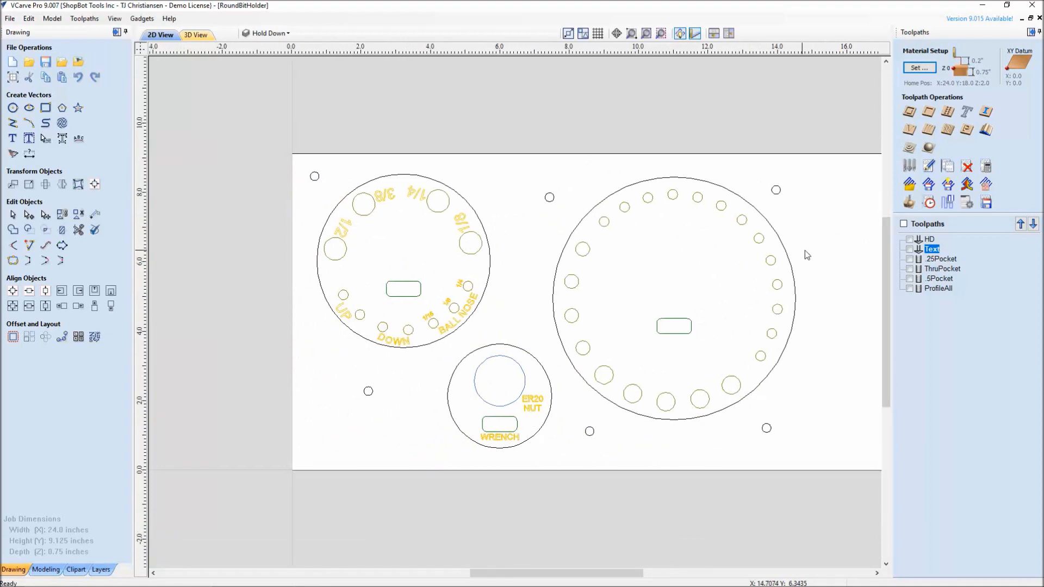
{"action": "left_click", "coordinate": [909, 259]}
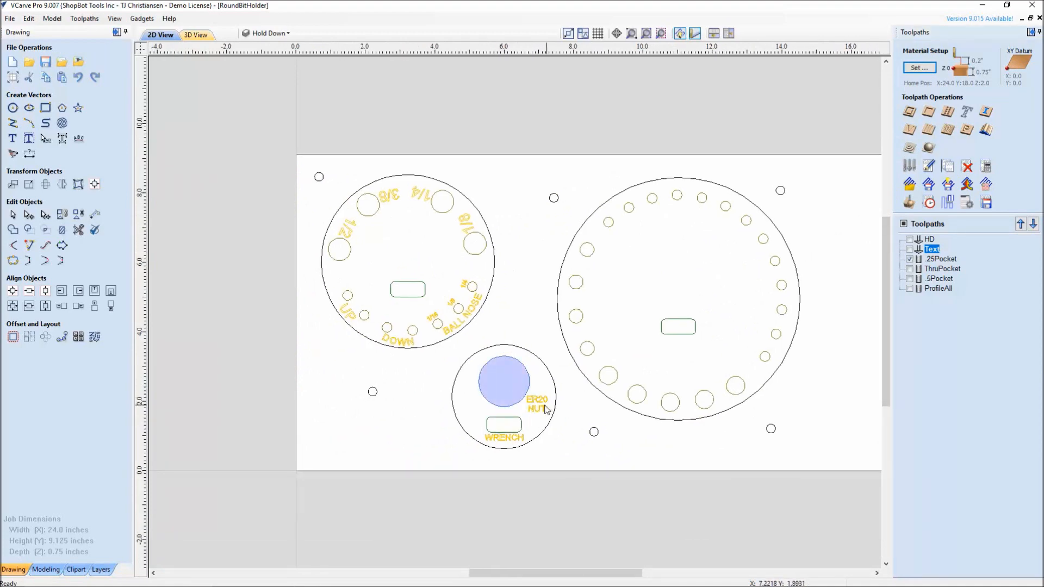
{"action": "scroll", "coordinate": [542, 409], "scroll_direction": "up", "scroll_amount": 3}
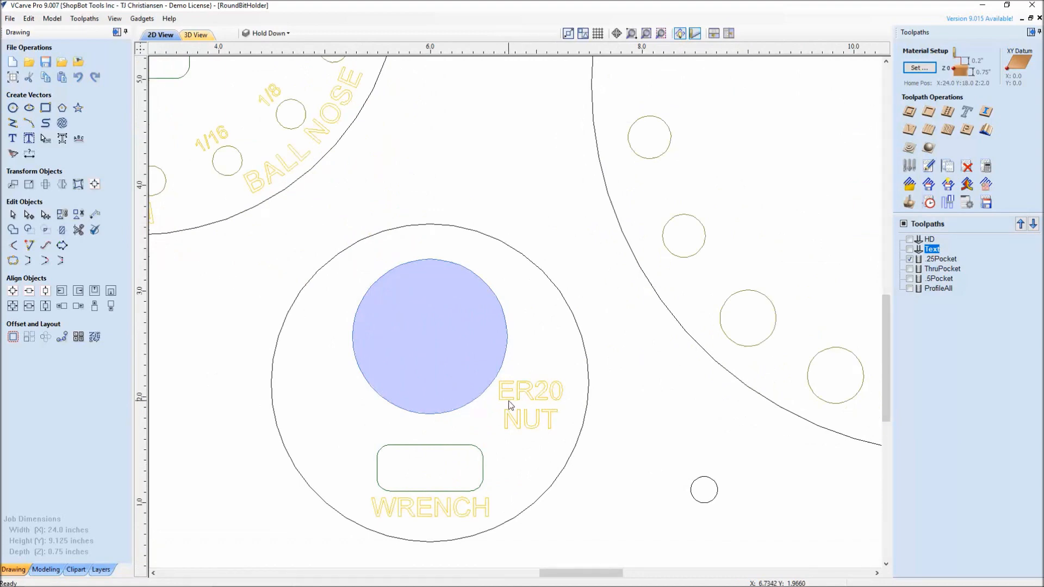
{"action": "scroll", "coordinate": [549, 380], "scroll_direction": "down", "scroll_amount": 1}
{"action": "middle_click_drag", "start_coordinate": [558, 364], "coordinate": [589, 352]}
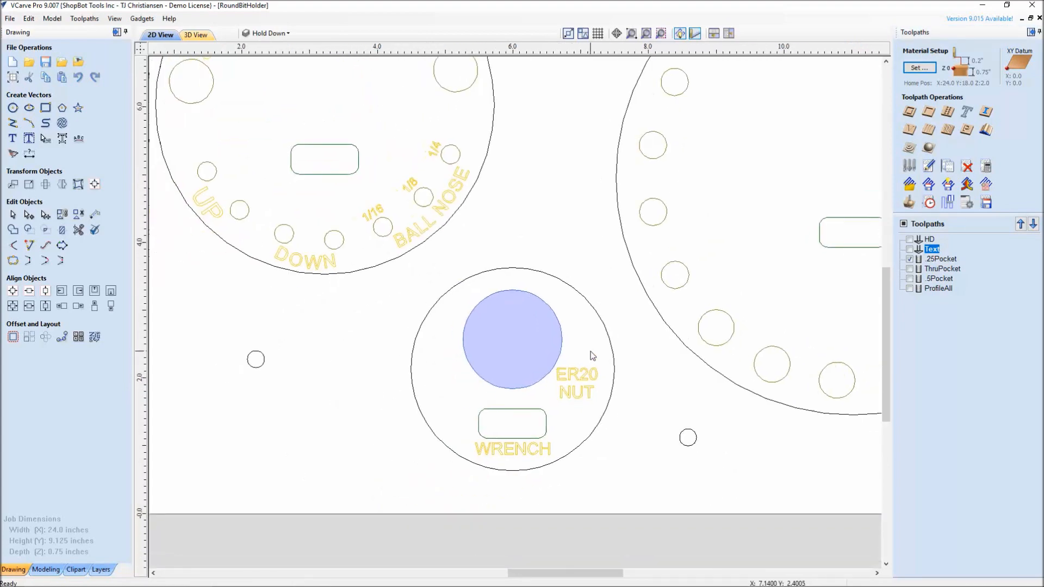
Step: Hide the .25Pocket toolpath and review the ThruPocket toolpath alone on the discs' rounded slots, leaving it hidden
{"action": "middle_click_drag", "start_coordinate": [595, 311], "coordinate": [579, 362]}
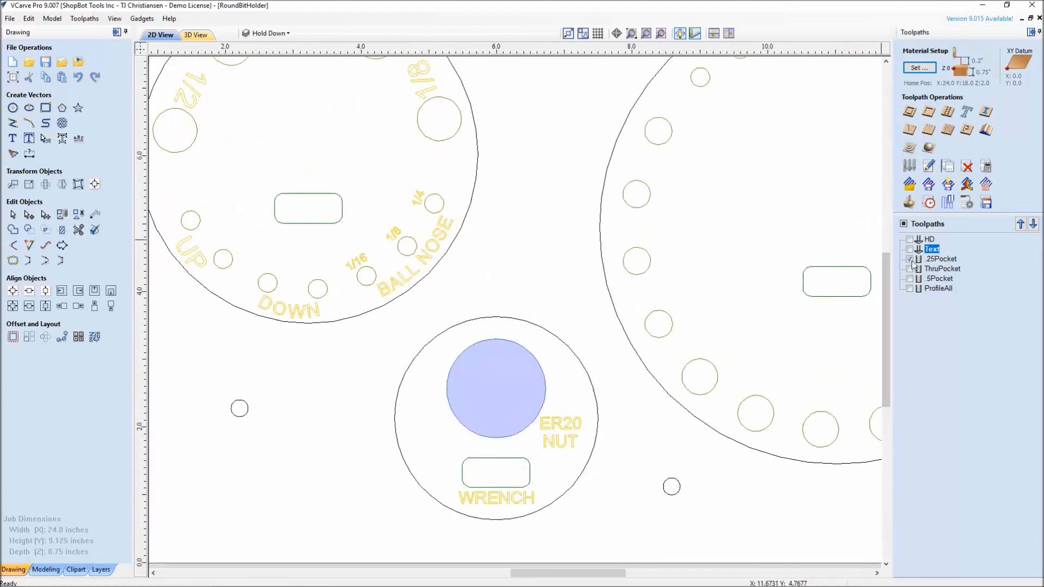
{"action": "left_click", "coordinate": [910, 260]}
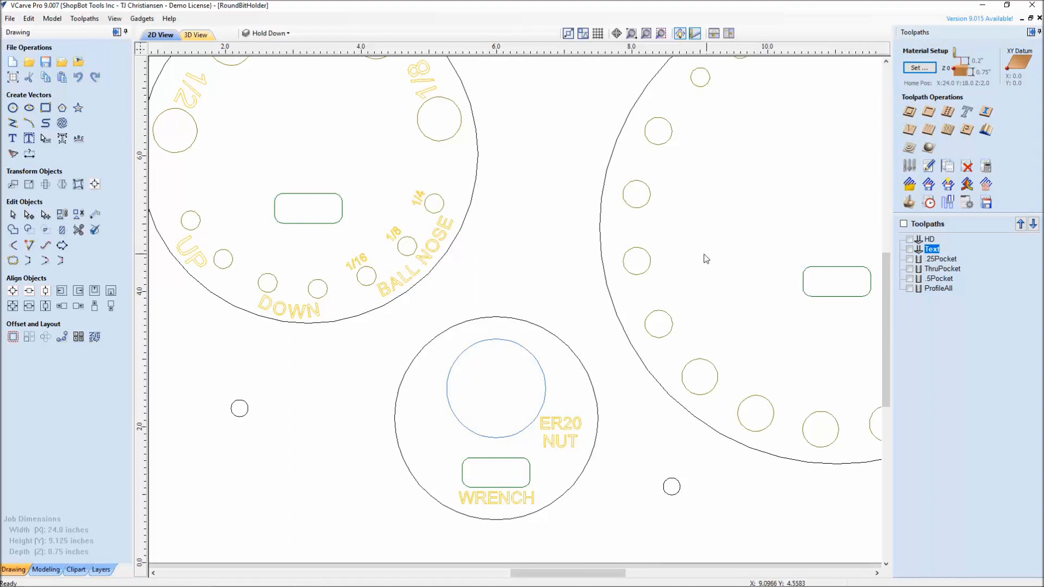
{"action": "scroll", "coordinate": [704, 257], "scroll_direction": "down", "scroll_amount": 2}
{"action": "middle_click_drag", "start_coordinate": [705, 259], "coordinate": [603, 309]}
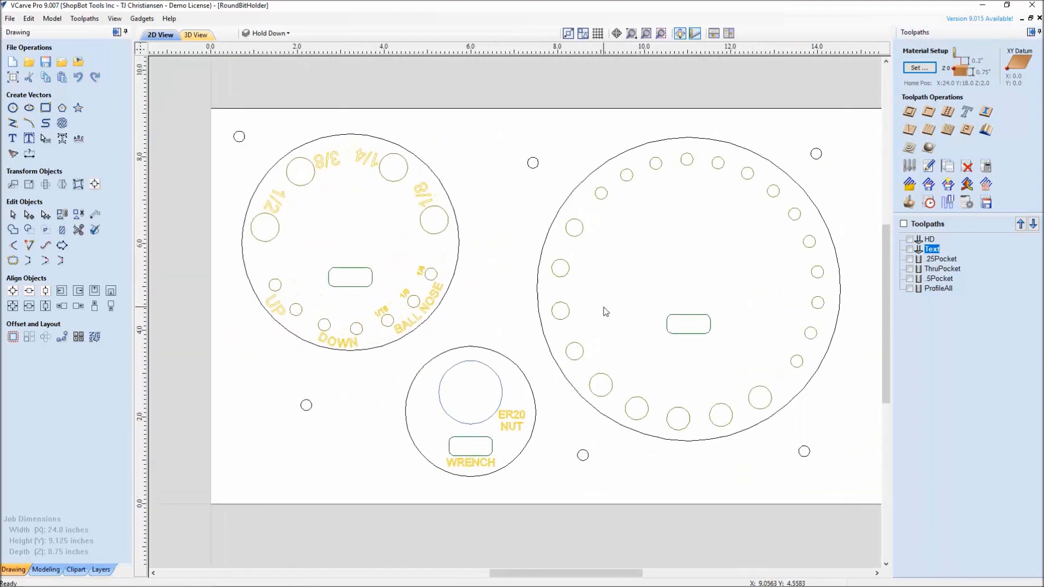
{"action": "left_click", "coordinate": [910, 269]}
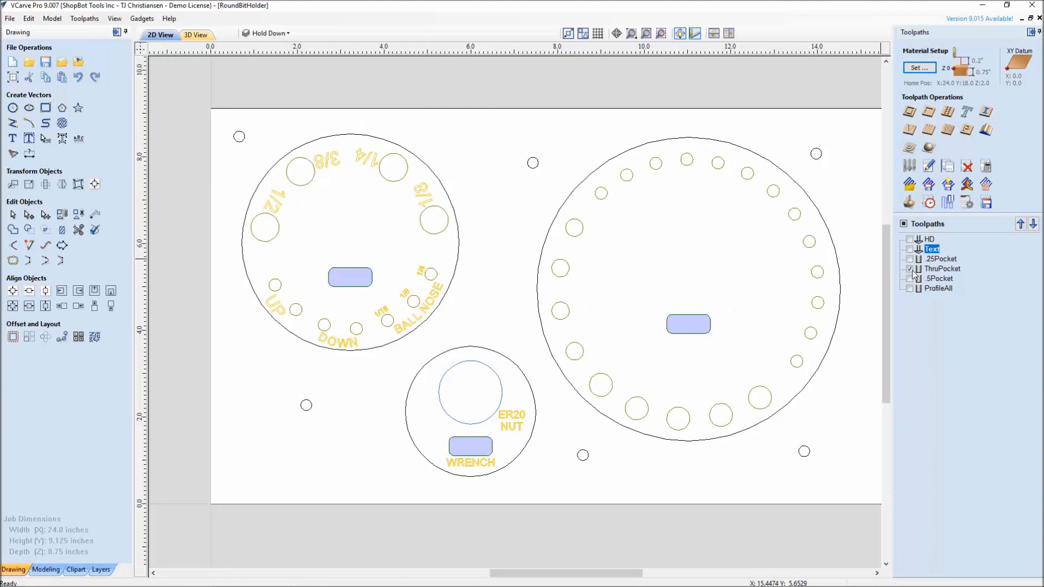
{"action": "left_click", "coordinate": [910, 269]}
Step: Review the .5Pocket toolpath on the bit holes and the ProfileAll toolpath around the disc outlines, one at a time, leaving both hidden
{"action": "left_click", "coordinate": [909, 279]}
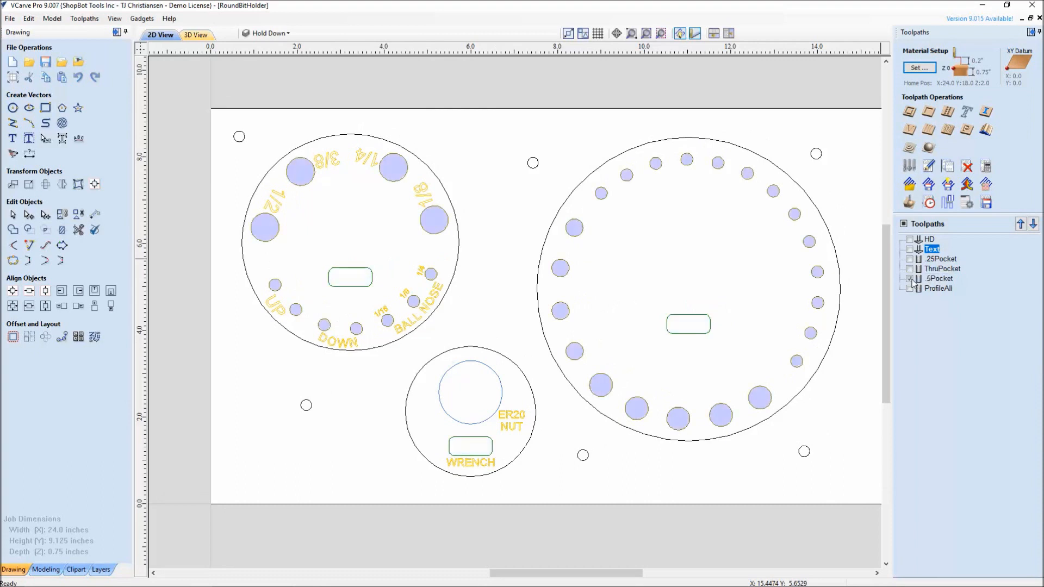
{"action": "left_click", "coordinate": [911, 279]}
{"action": "left_click", "coordinate": [910, 289]}
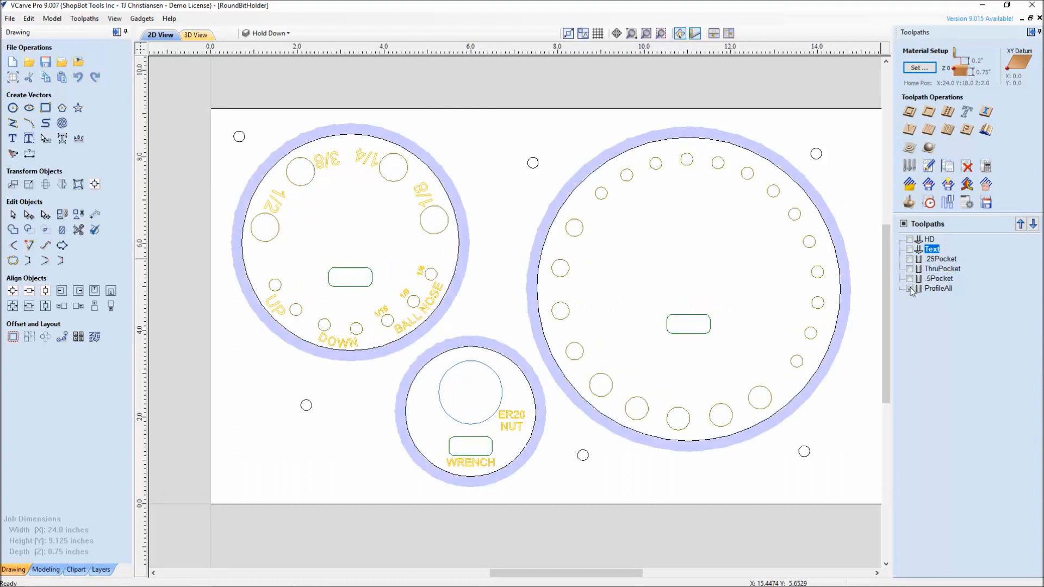
{"action": "left_click", "coordinate": [910, 288]}
Step: Examine the complete disc layout on the sheet together with the nested construction circles beside it
{"action": "scroll", "coordinate": [592, 295], "scroll_direction": "down", "scroll_amount": 2}
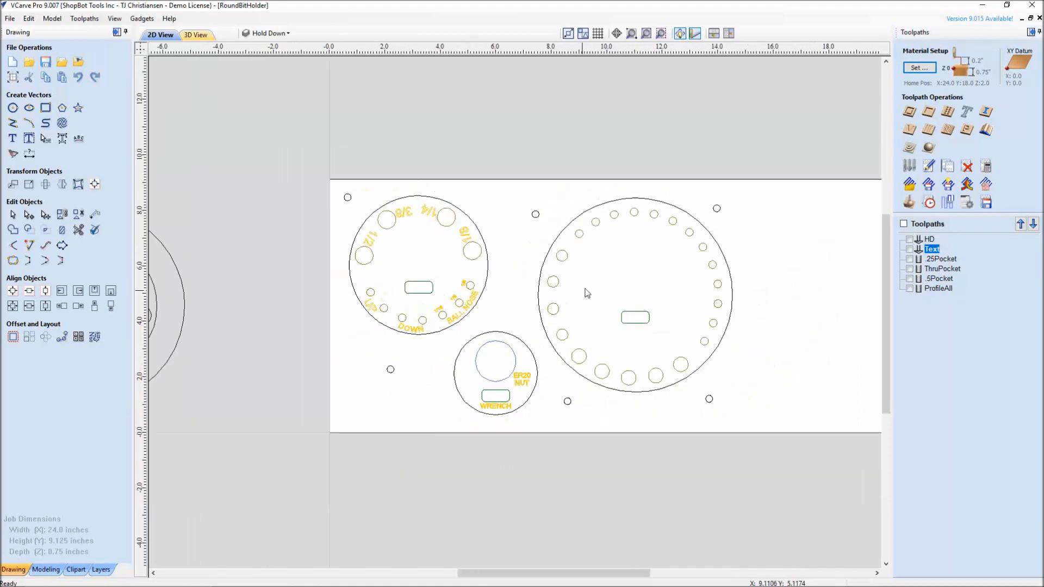
{"action": "mouse_move", "coordinate": [642, 285]}
{"action": "middle_mouse_down"}
{"action": "mouse_move", "coordinate": [585, 315]}
{"action": "mouse_move", "coordinate": [638, 279]}
{"action": "middle_mouse_up"}
{"action": "middle_click_drag", "start_coordinate": [323, 287], "coordinate": [409, 284]}
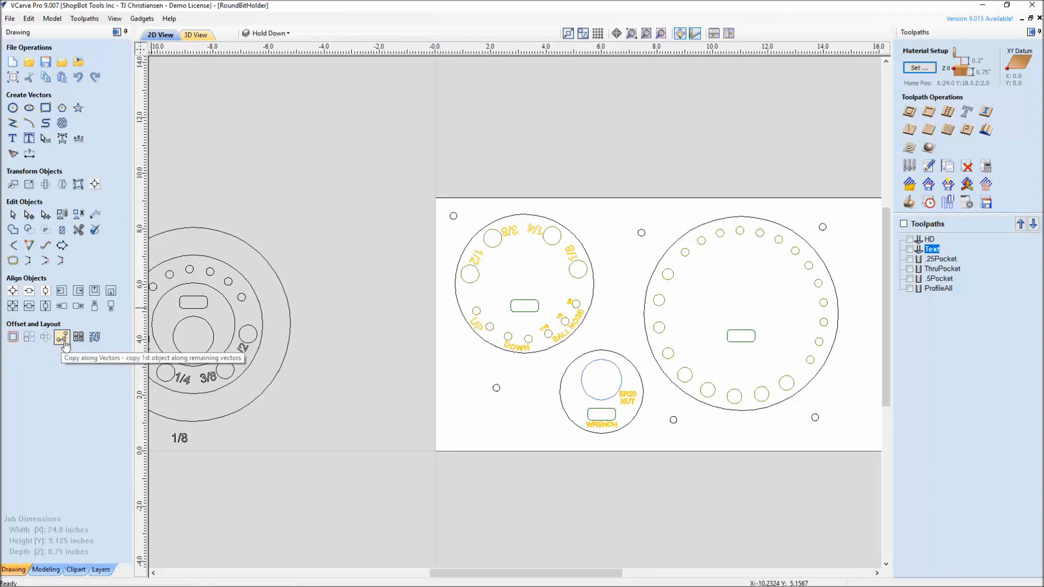
{"action": "scroll", "coordinate": [644, 314], "scroll_direction": "down", "scroll_amount": 3}
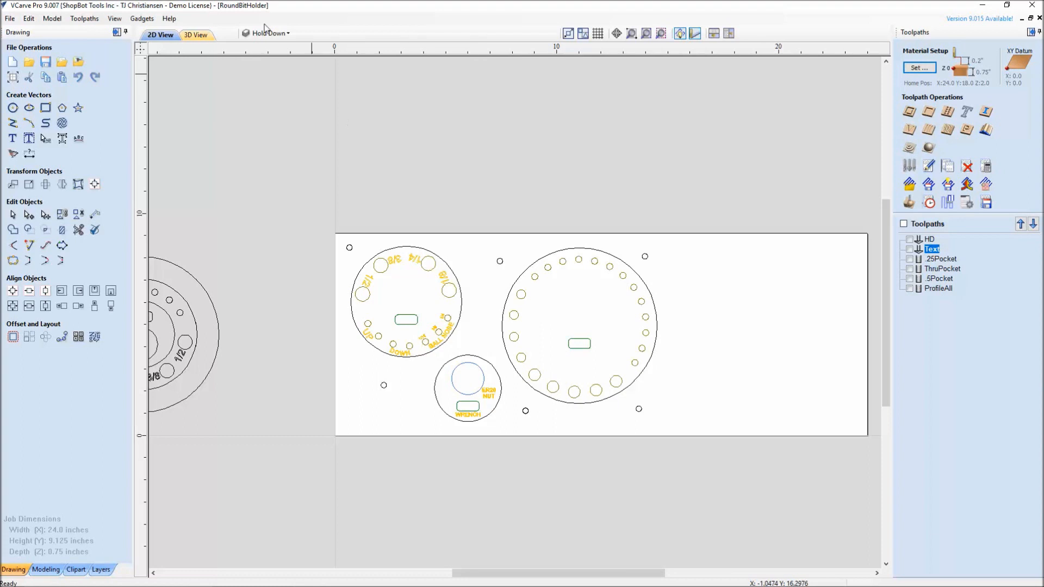
{"action": "left_click", "coordinate": [169, 20]}
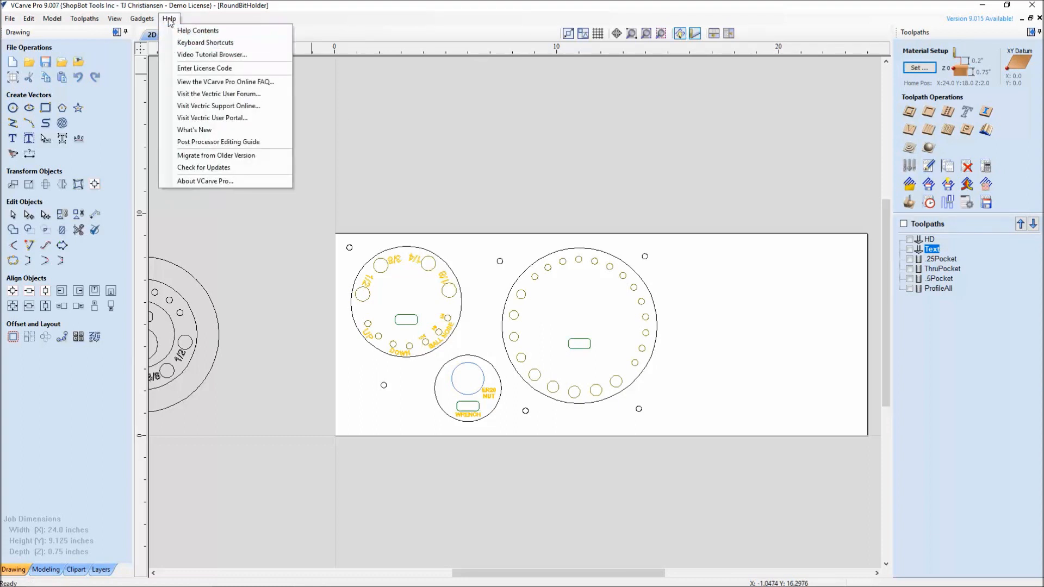
{"action": "left_click", "coordinate": [169, 19]}
{"action": "middle_click_drag", "start_coordinate": [652, 267], "coordinate": [652, 257]}
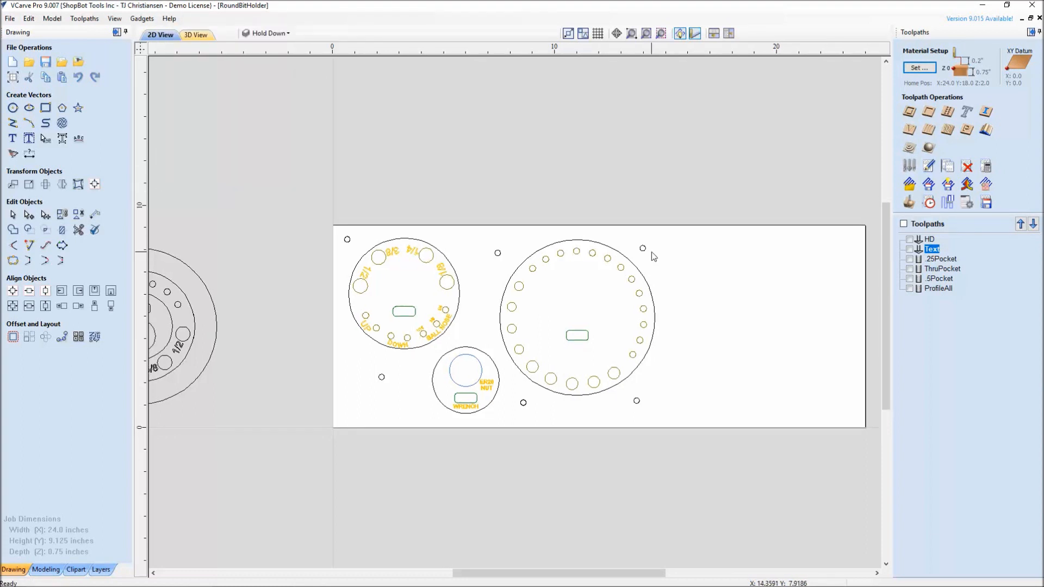